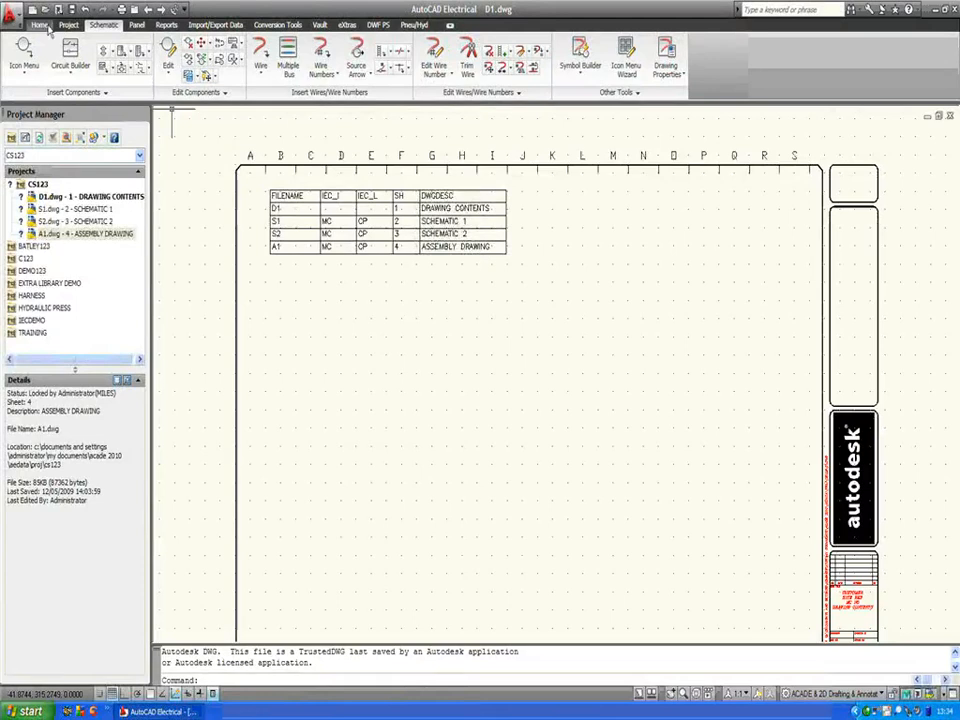
click(39, 25)
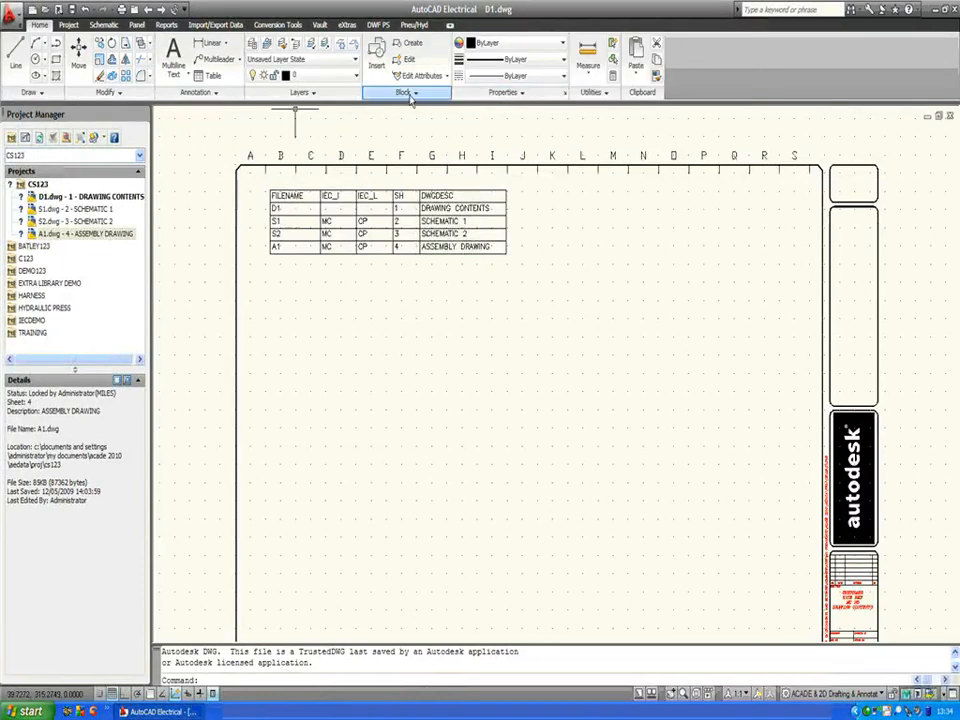
click(103, 25)
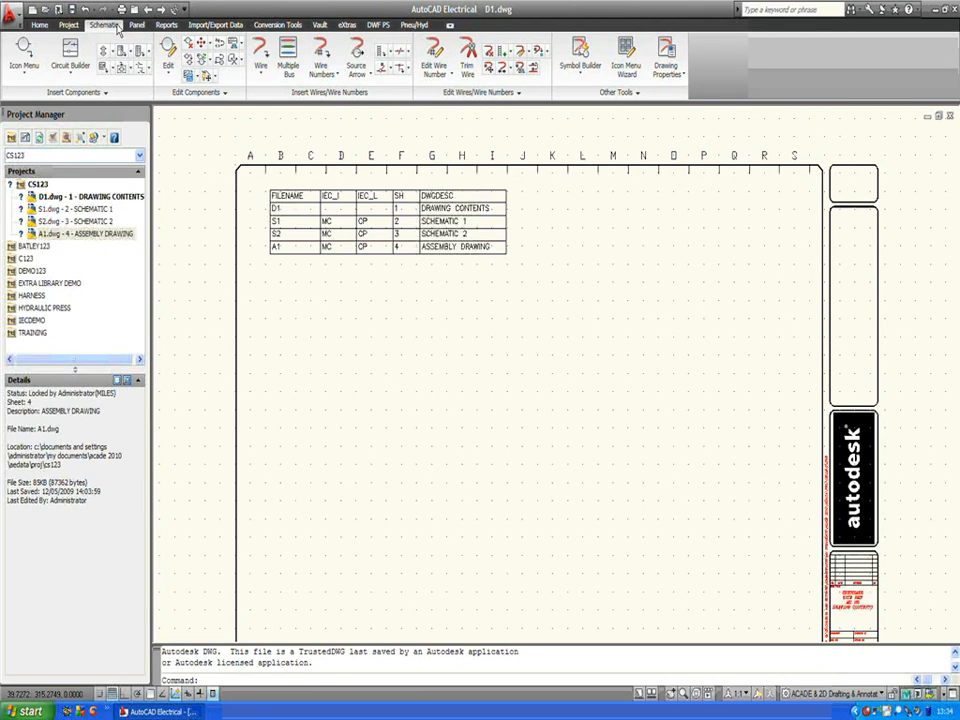
click(136, 25)
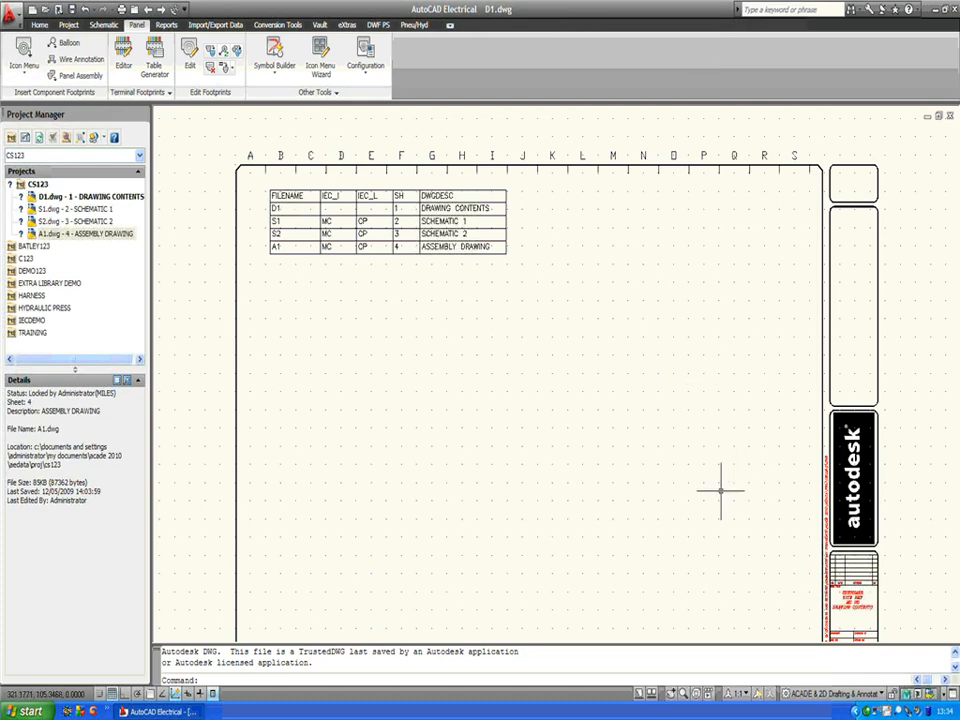
- Switch the workspace to 2D Drafting & Annotation, to AutoCAD Electrical Classic, and back to ACADE & 2D Drafting & Annotation
click(868, 693)
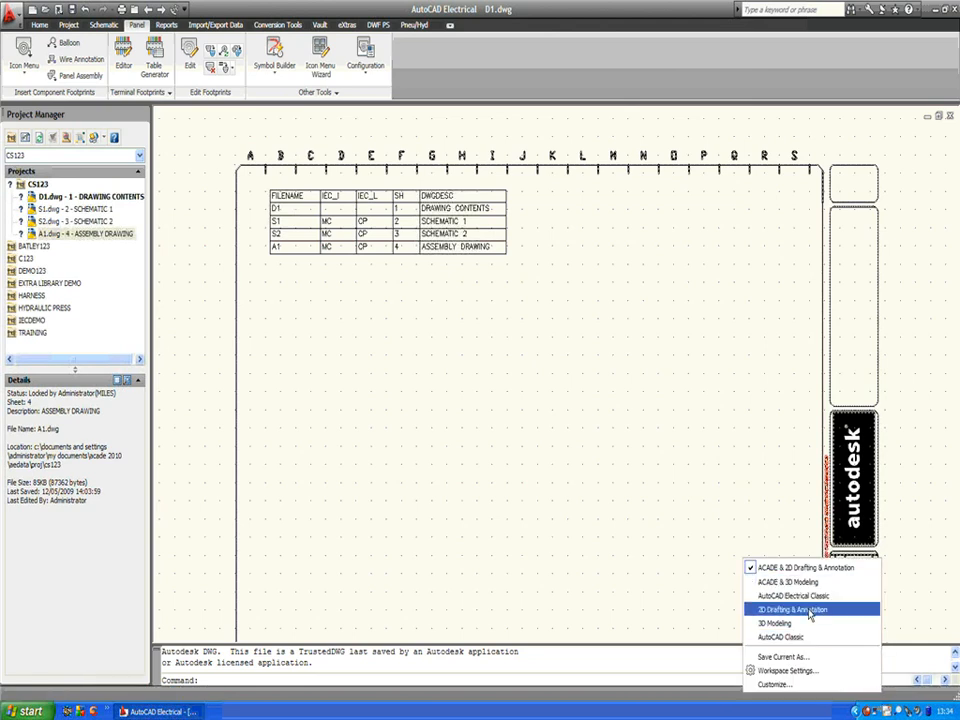
click(805, 612)
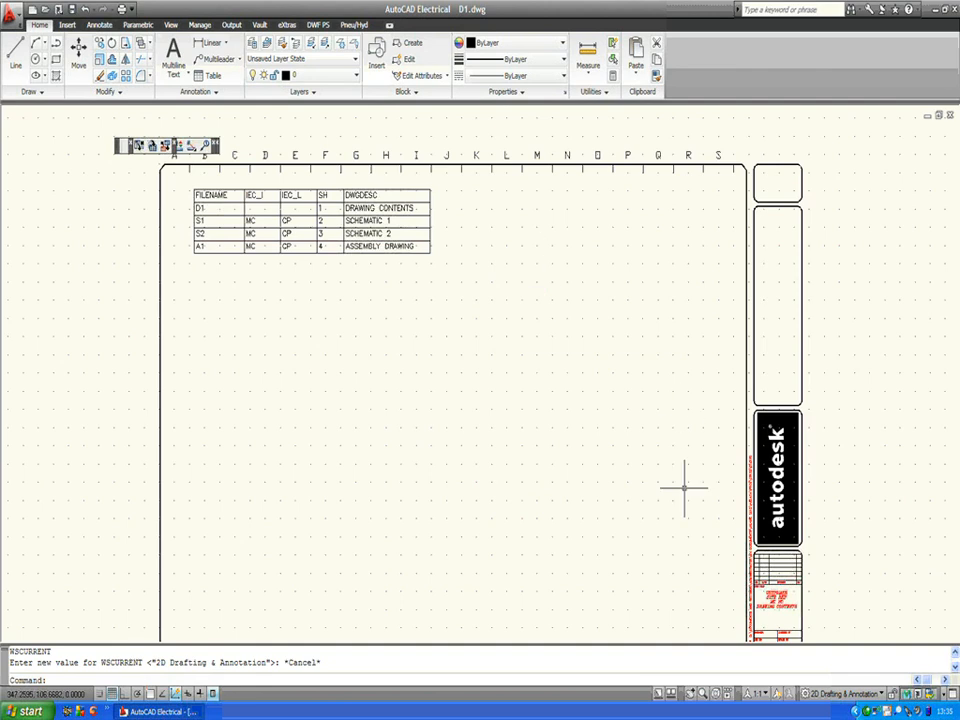
click(883, 695)
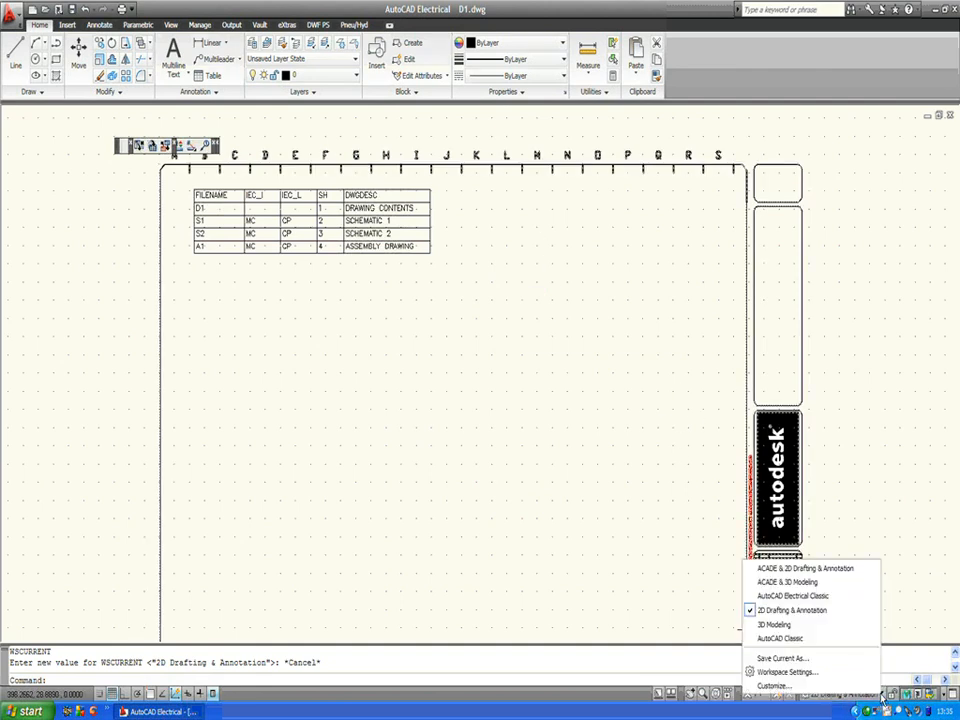
click(806, 596)
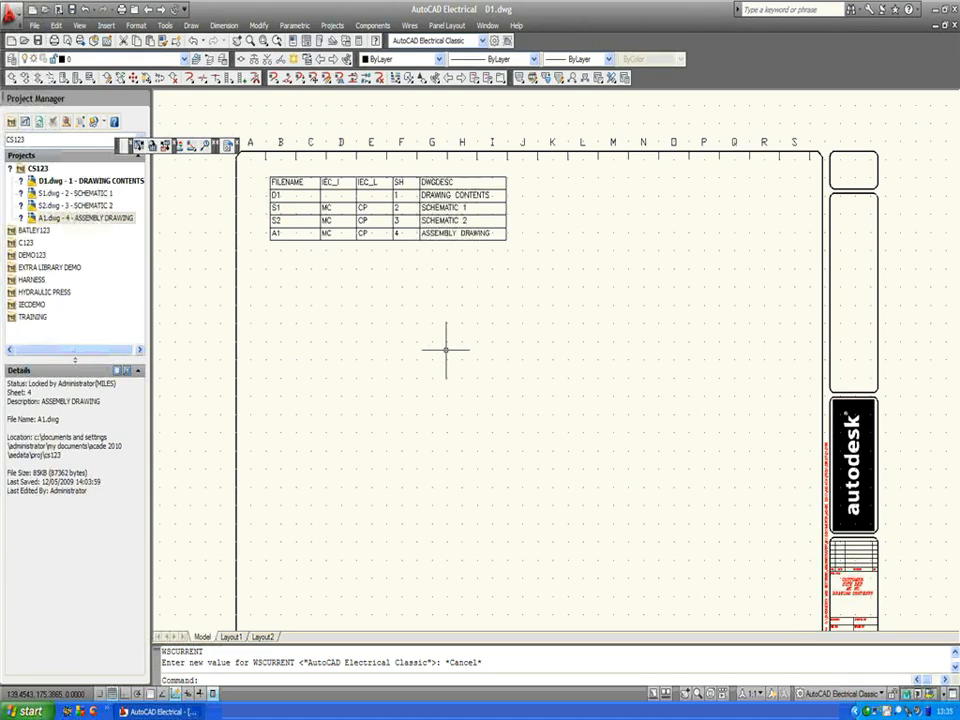
click(887, 693)
click(815, 568)
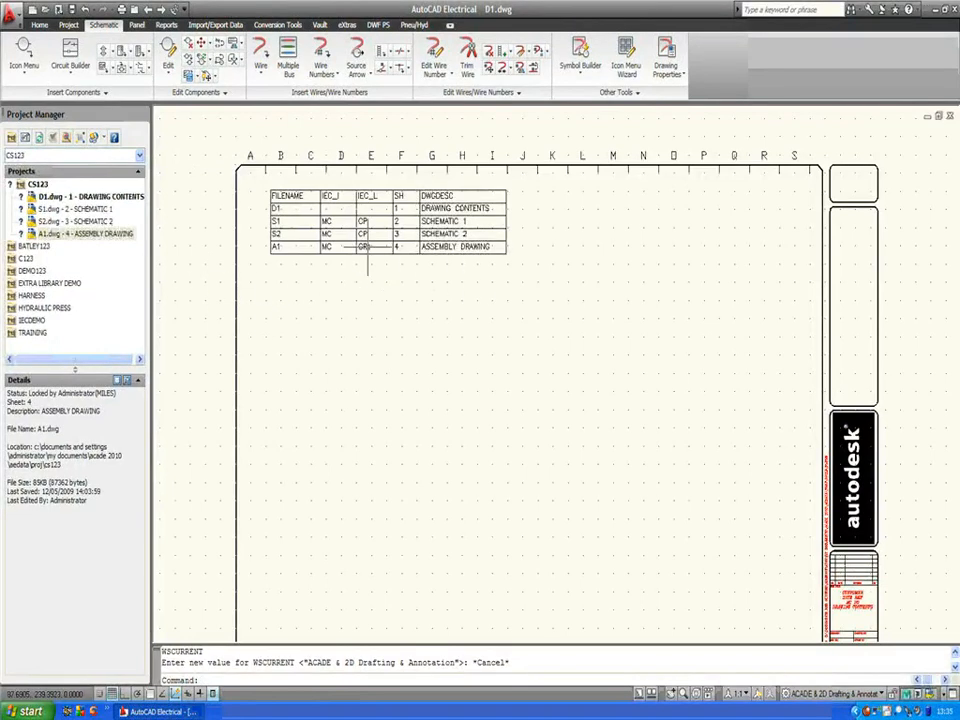
- Run a new Drawing List Report on the CS123 project, processing all of its drawings
right_click(36, 186)
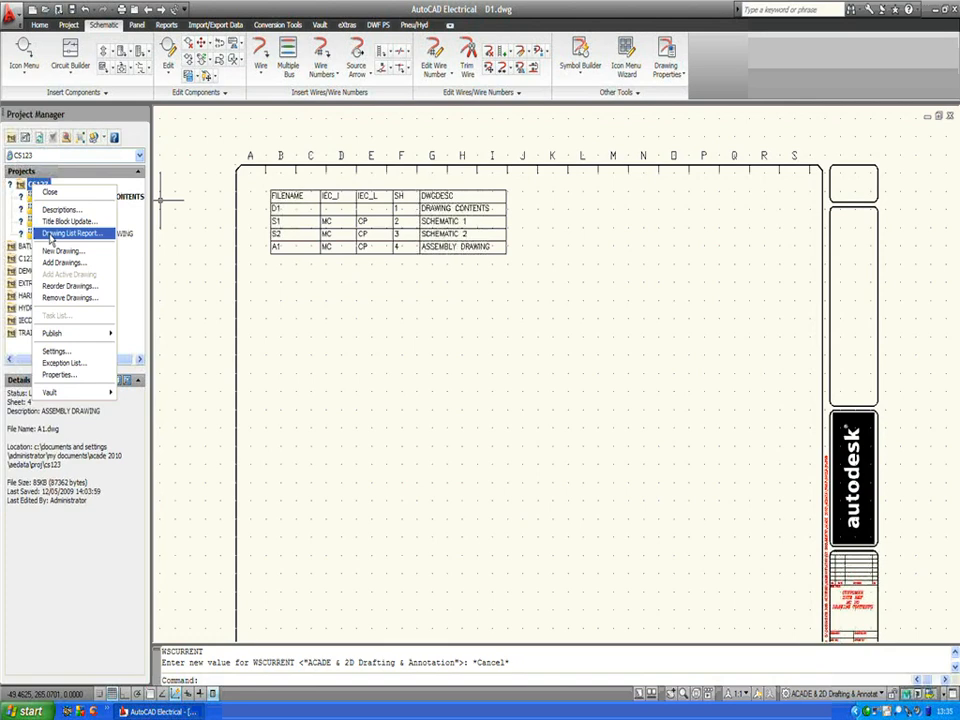
click(50, 236)
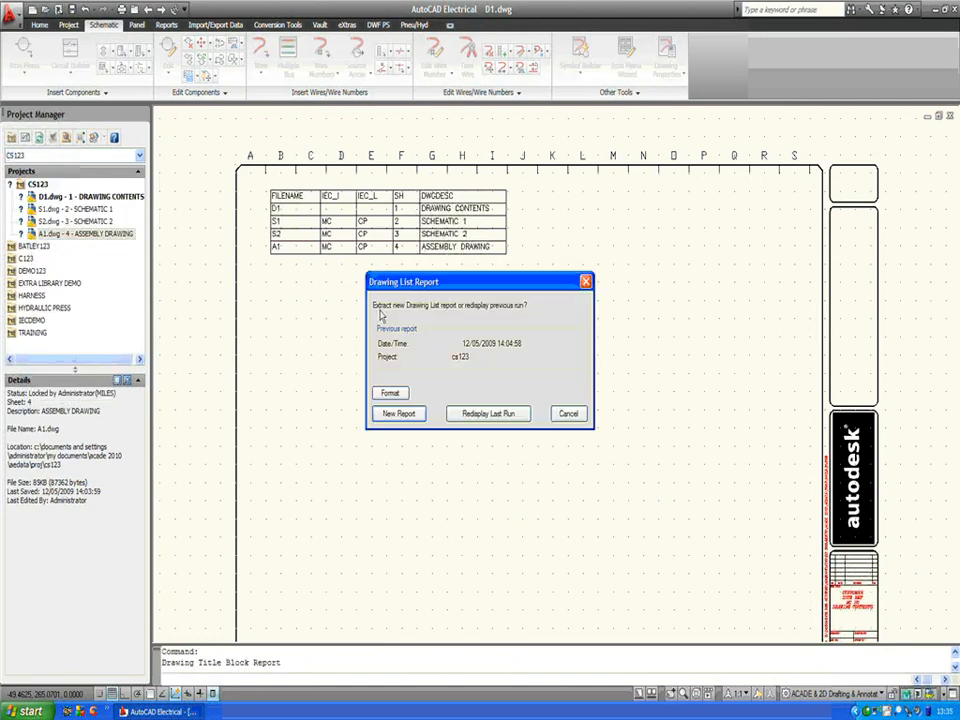
click(424, 414)
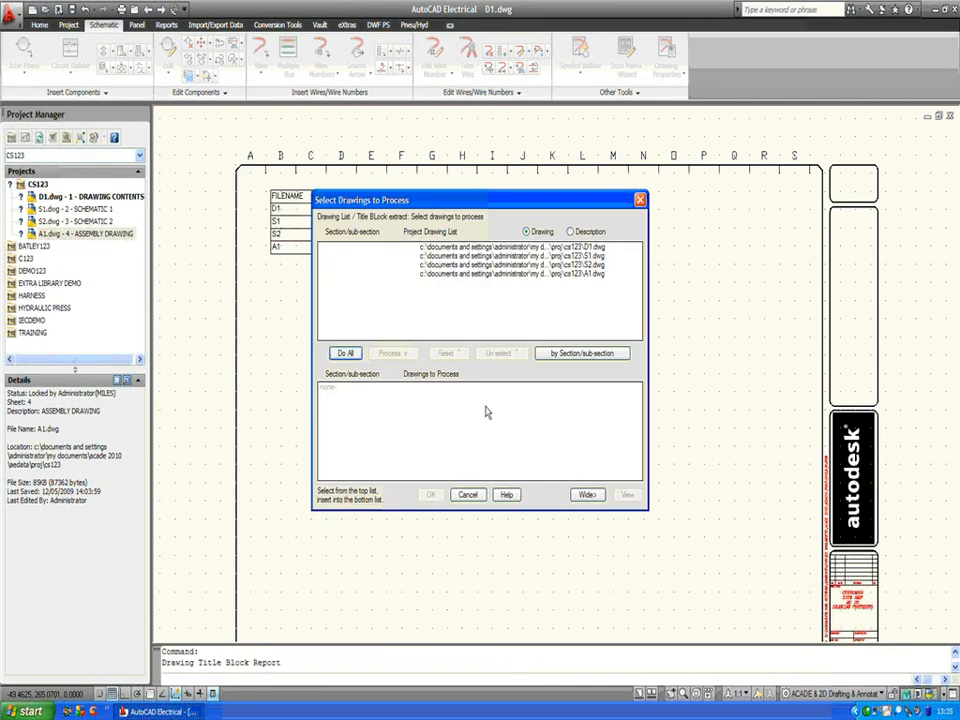
click(345, 353)
click(430, 496)
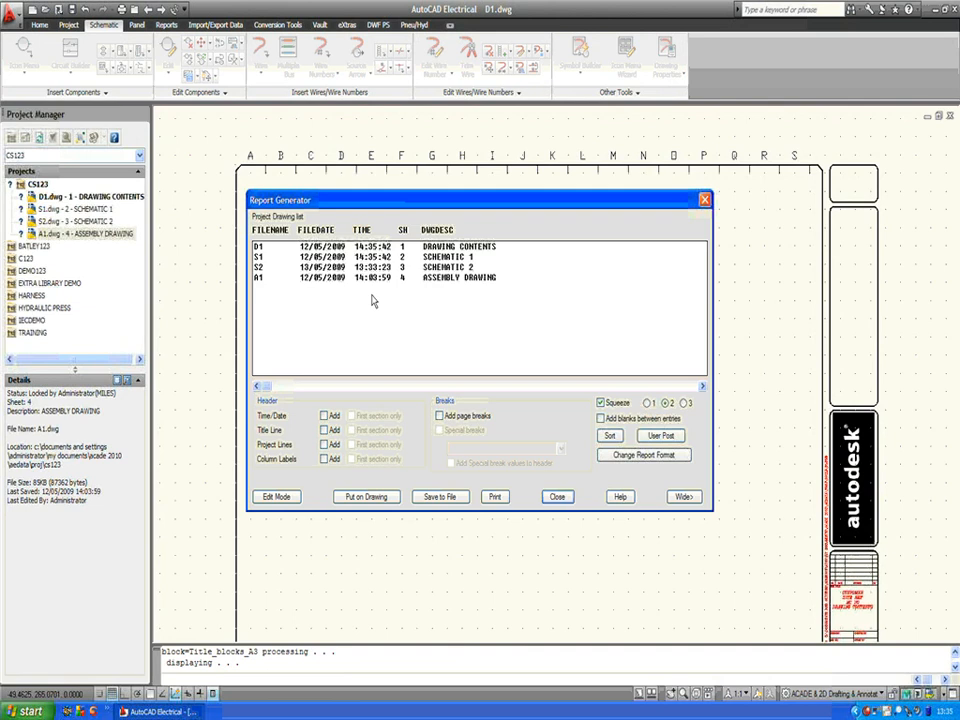
- Change the report format by removing the FILEDATE and TIME fields and adding IEC_I and IEC_L
click(640, 456)
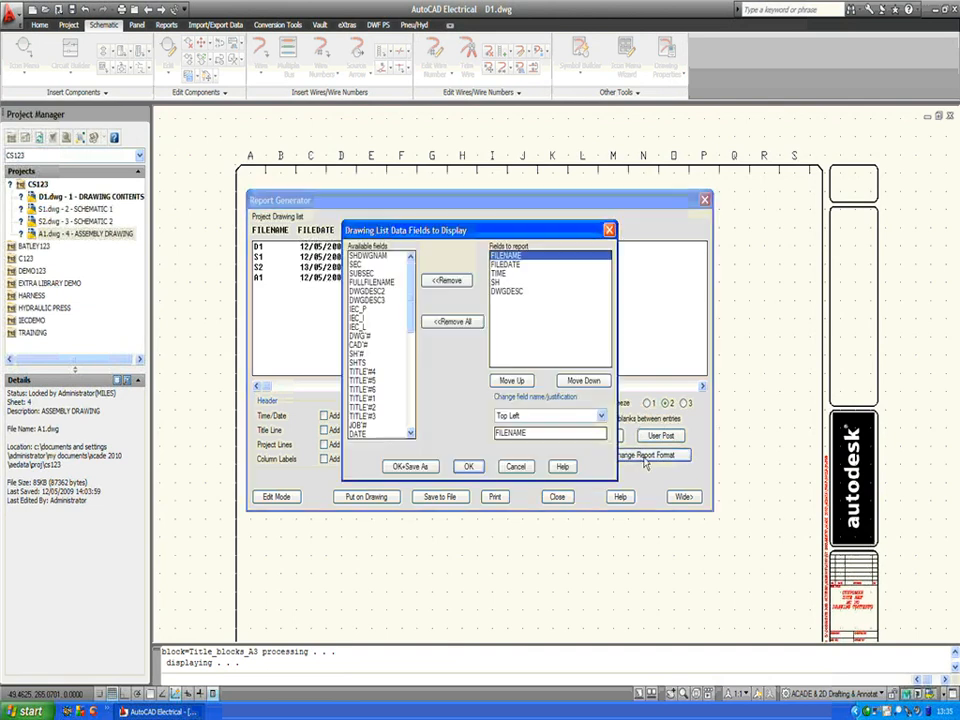
click(505, 264)
click(447, 280)
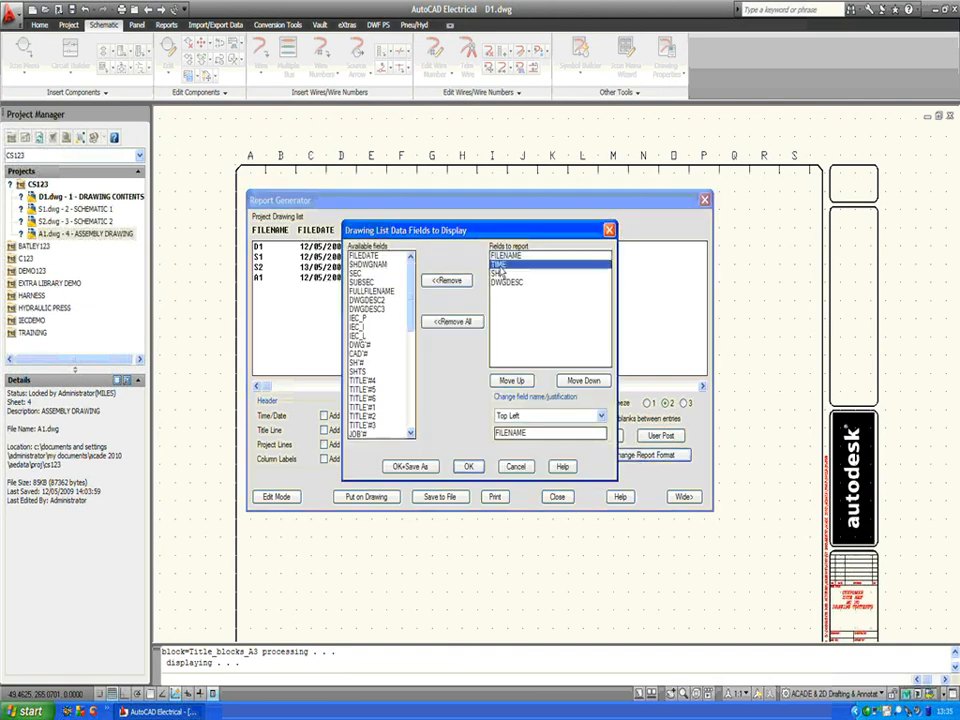
click(447, 280)
double_click(360, 345)
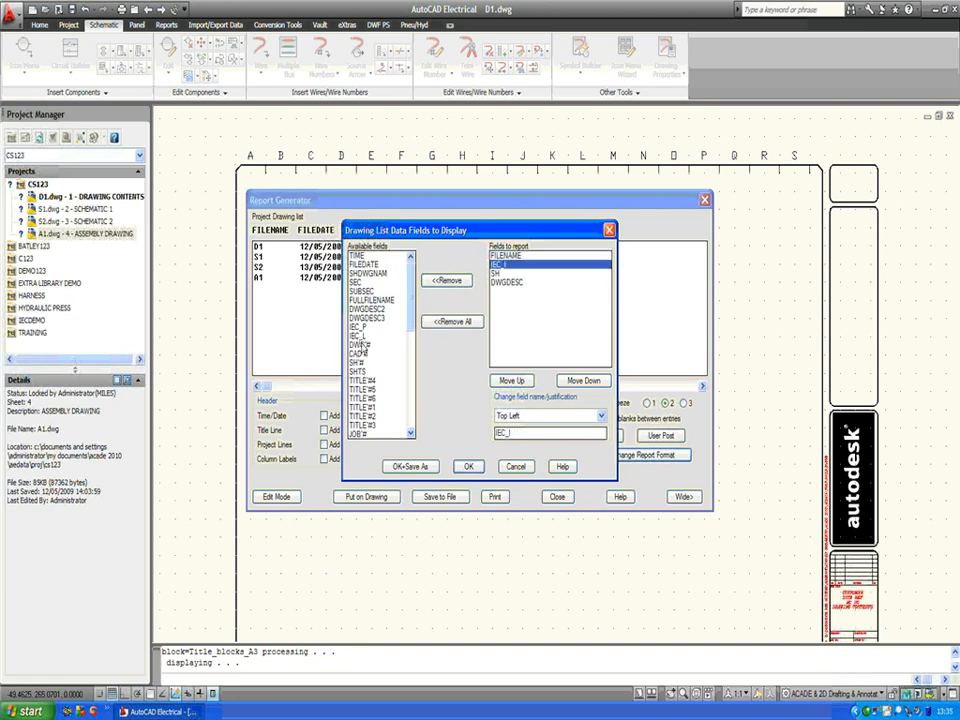
double_click(358, 336)
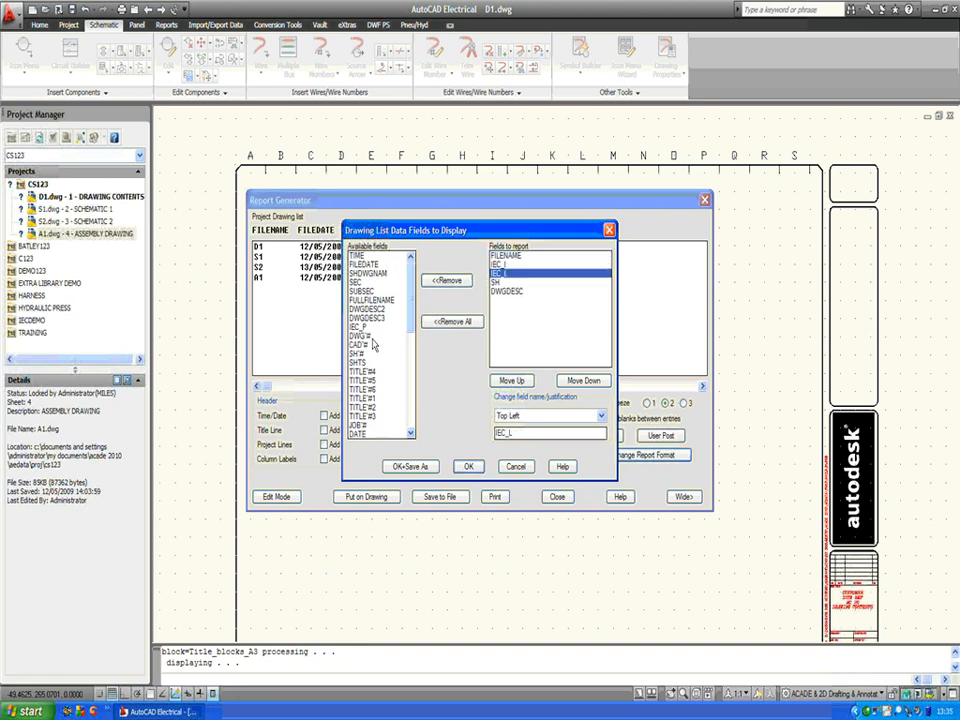
- Move the SH field directly below FILENAME, rename its label to SHEET, and apply the report format
click(498, 287)
click(511, 380)
click(511, 380)
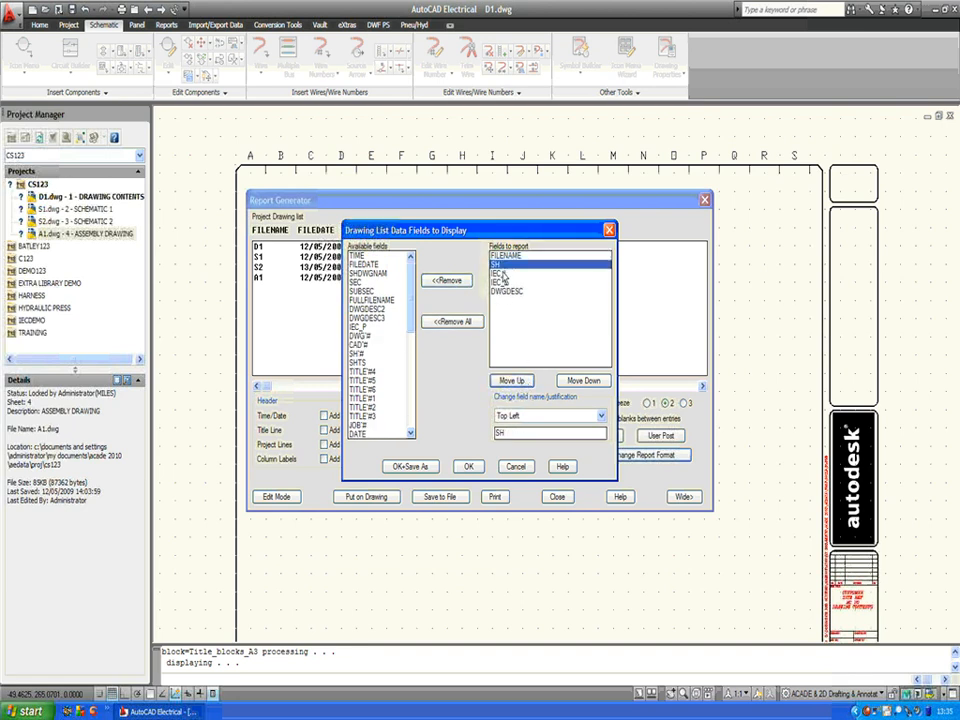
click(513, 432)
key(BackSpace)
key(Caps_Lock)
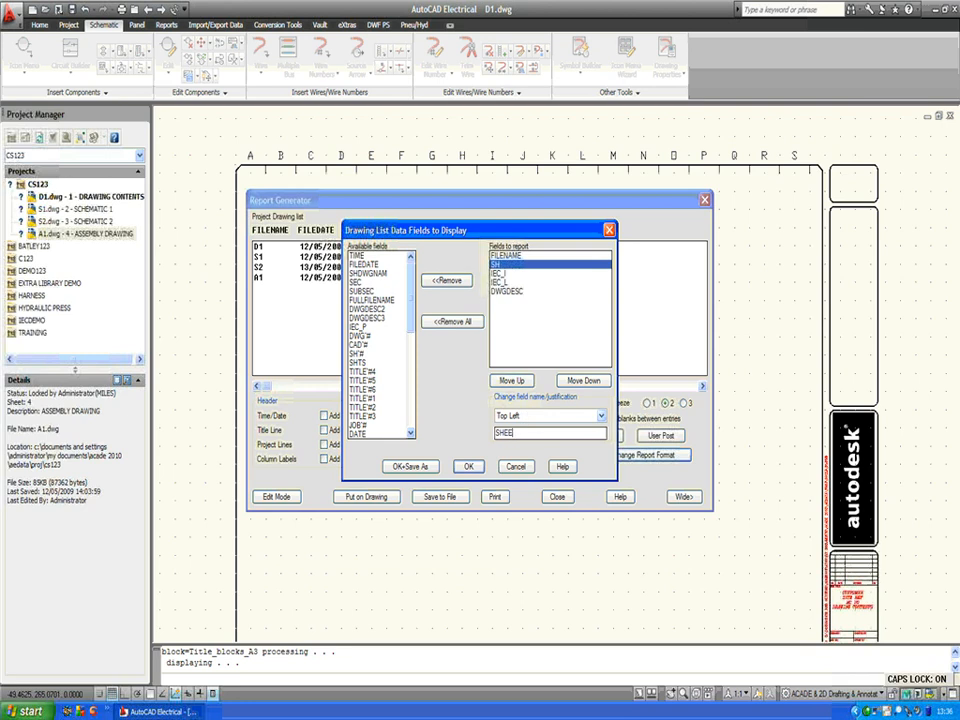
key(Return)
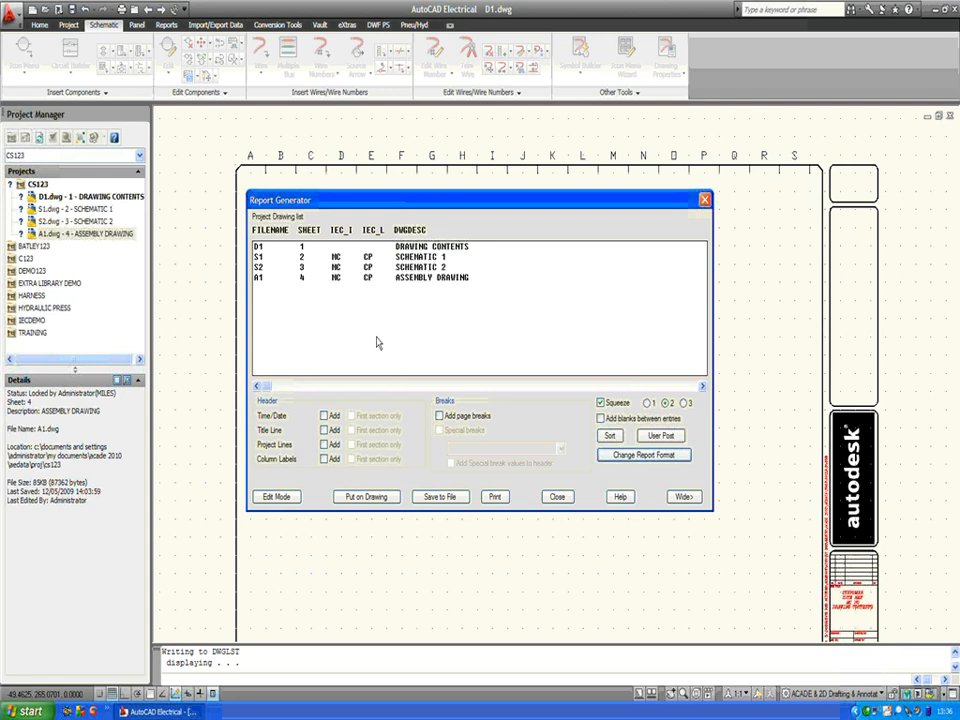
- Save the report in Excel spreadsheet format as DWGLST.xls on the desktop
click(440, 496)
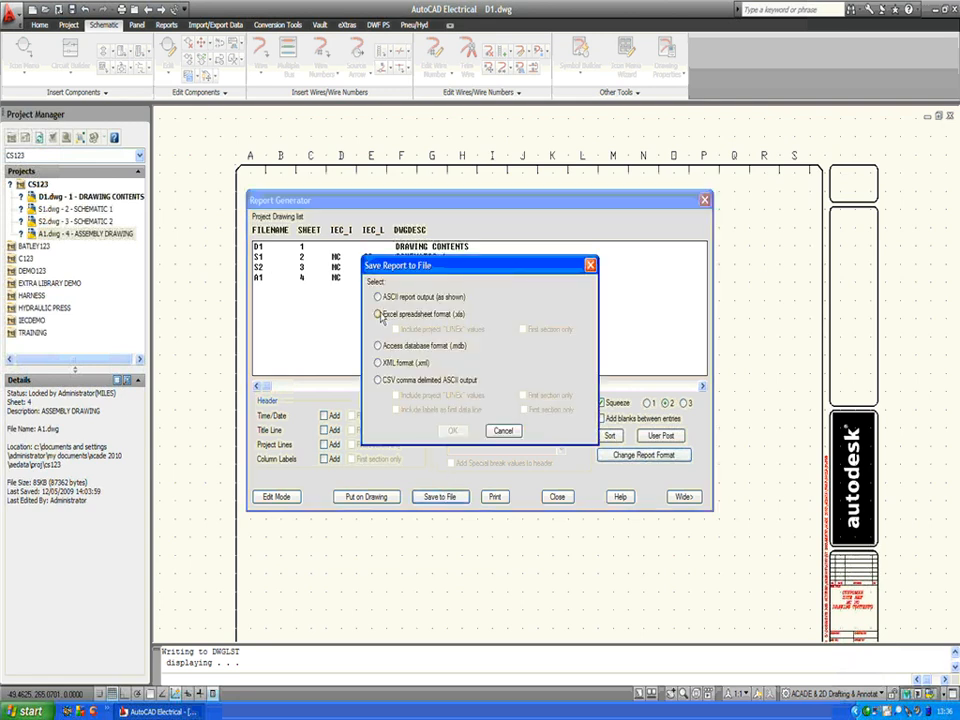
click(378, 314)
click(452, 430)
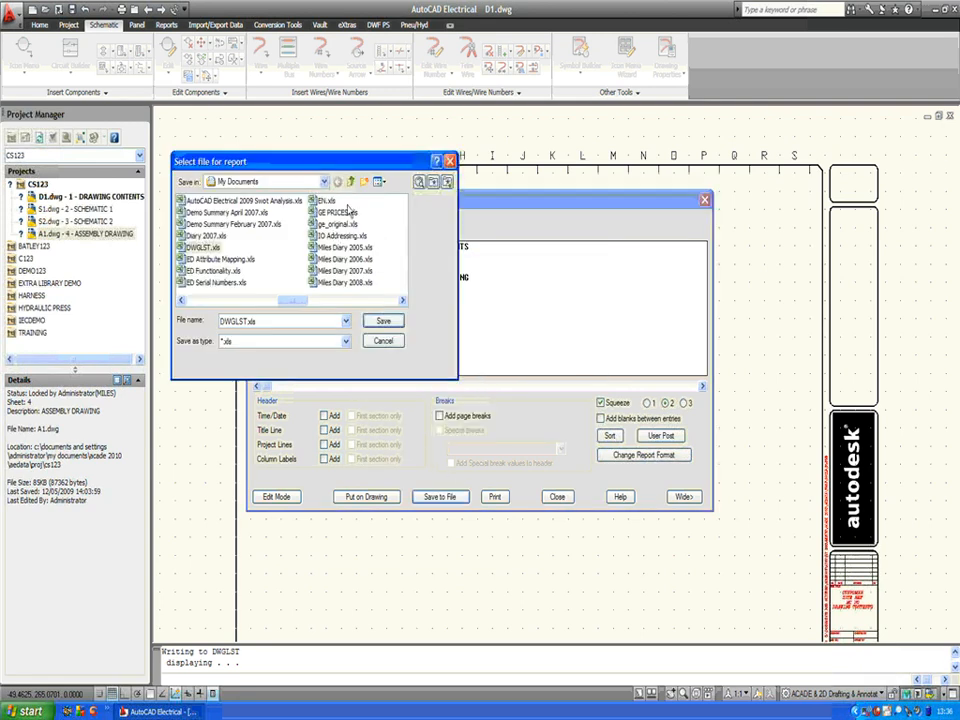
click(350, 181)
click(384, 320)
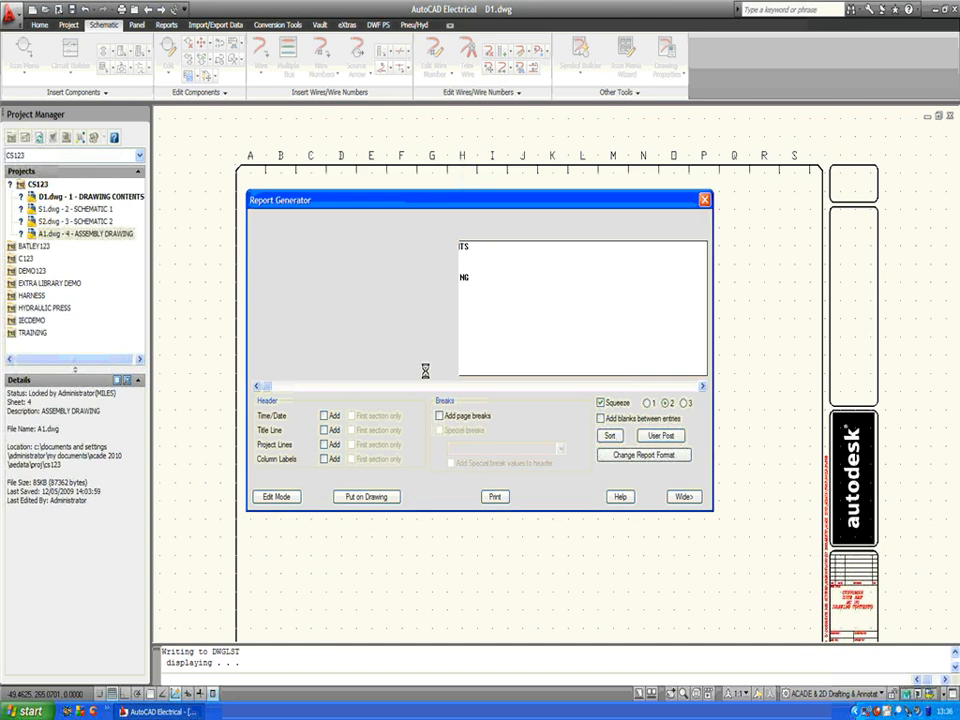
click(445, 406)
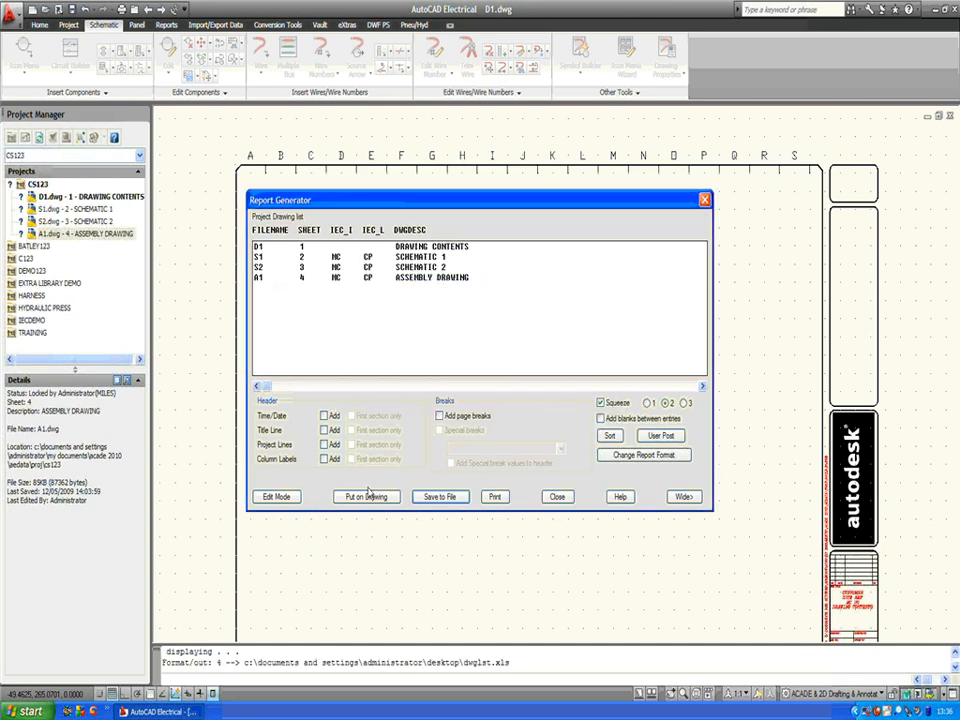
- Put the report on the drawing by updating the existing table with column labels, and close the report generator
click(368, 496)
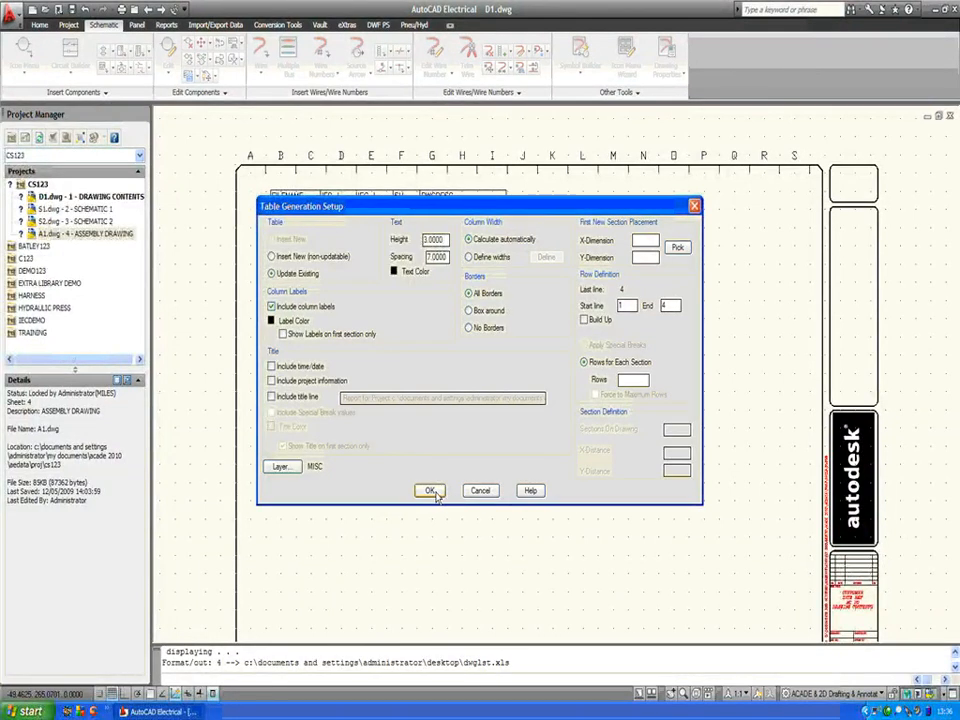
click(431, 491)
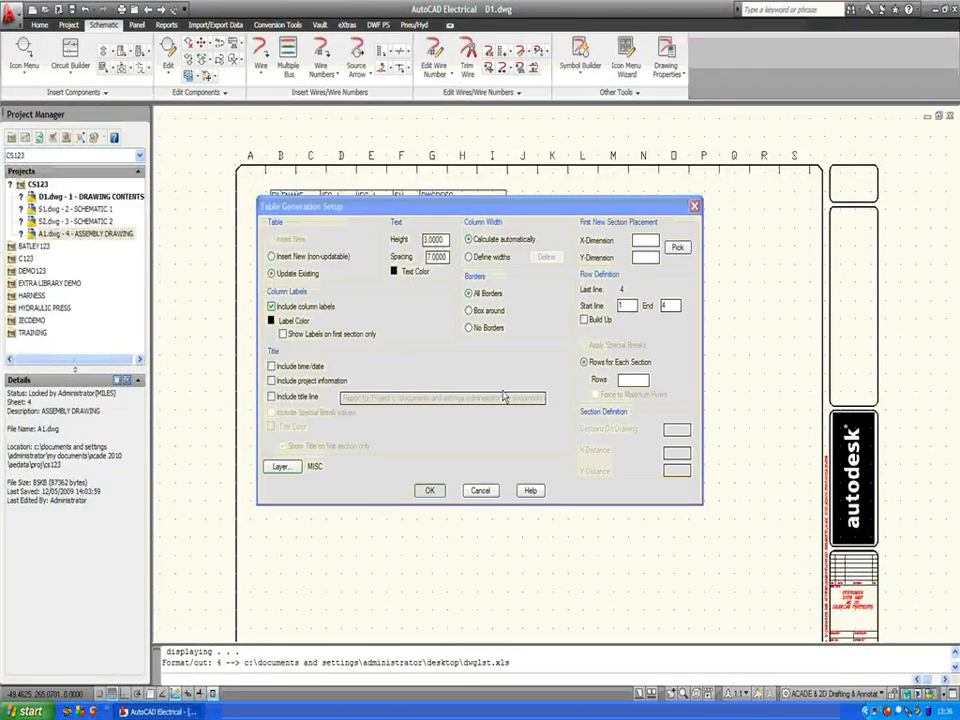
click(556, 496)
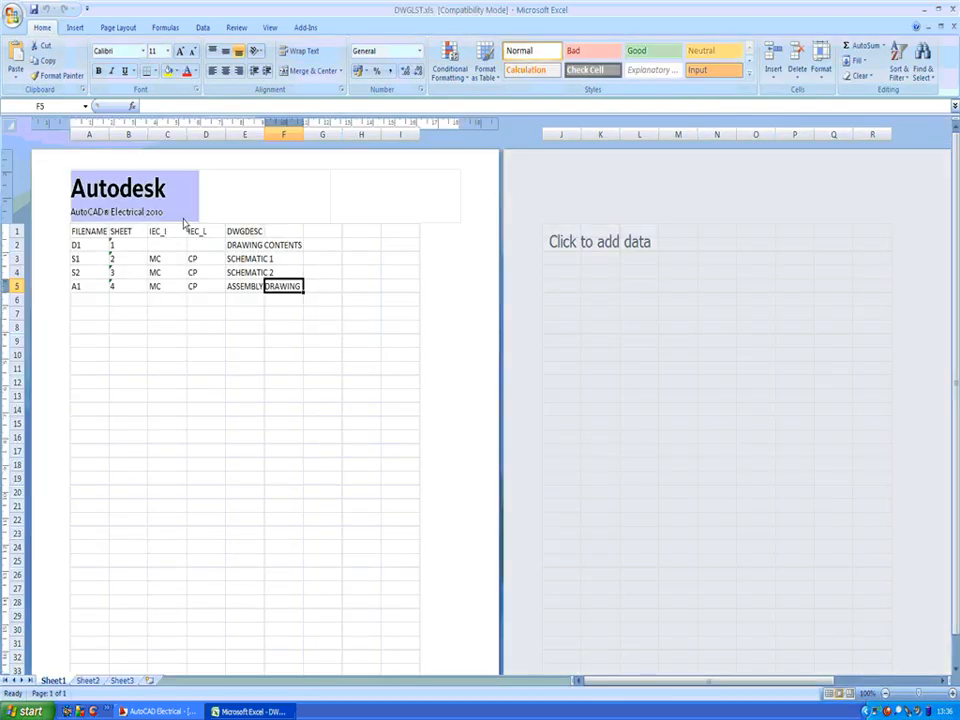
- Fit column E to its DWGDESC entries in the exported Excel sheet and switch back to AutoCAD Electrical
double_click(263, 134)
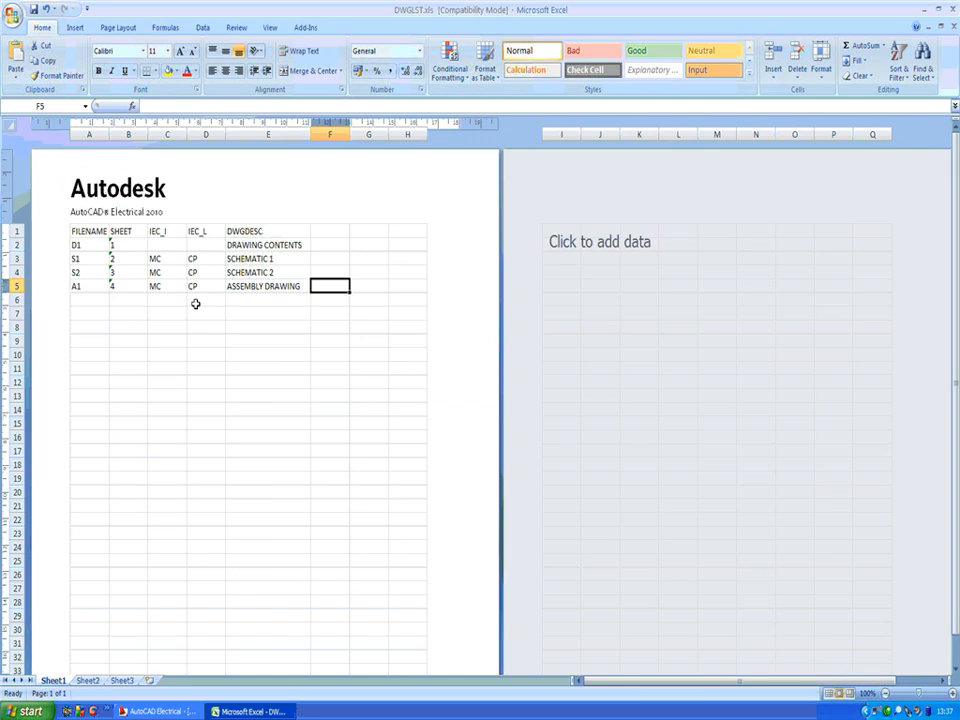
click(180, 711)
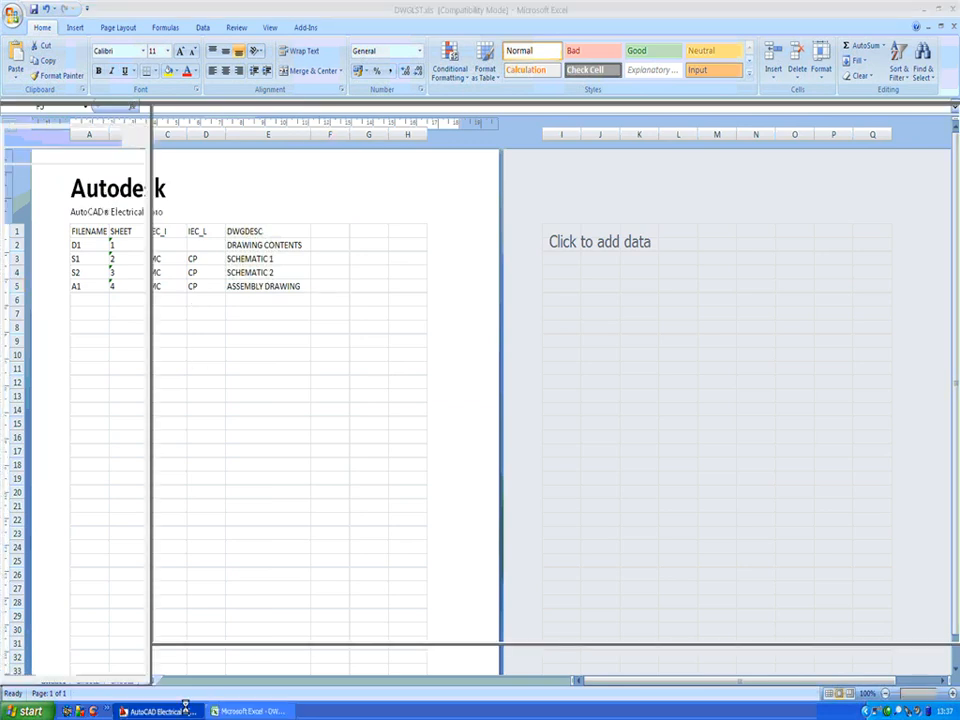
- Go to the next drawing in the project, S1.dwg
middle_click(388, 362)
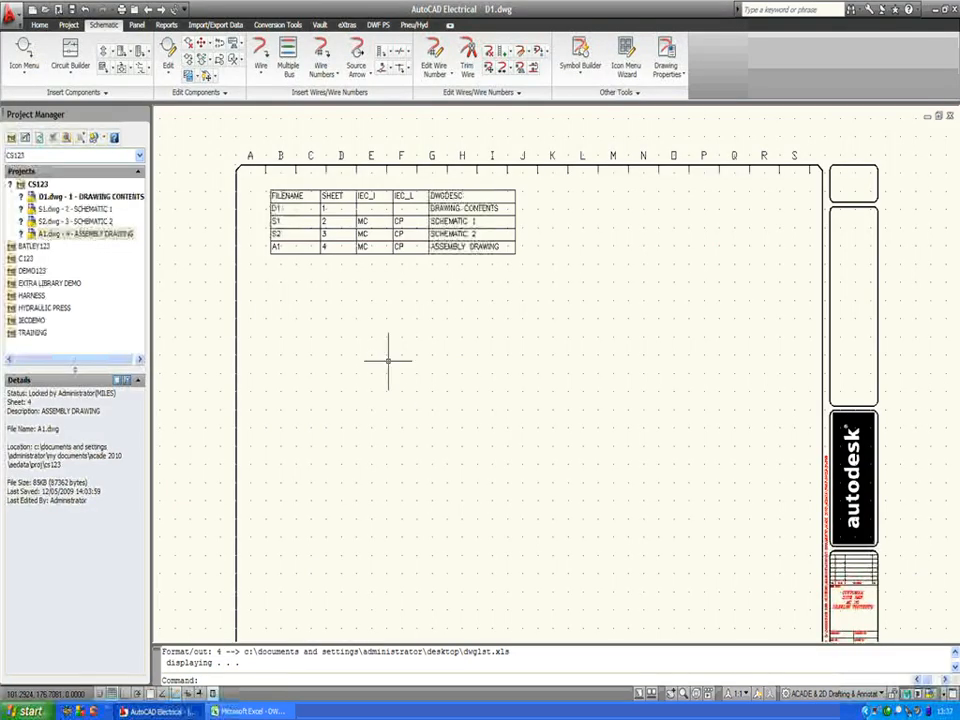
middle_drag(388, 362, 387, 320)
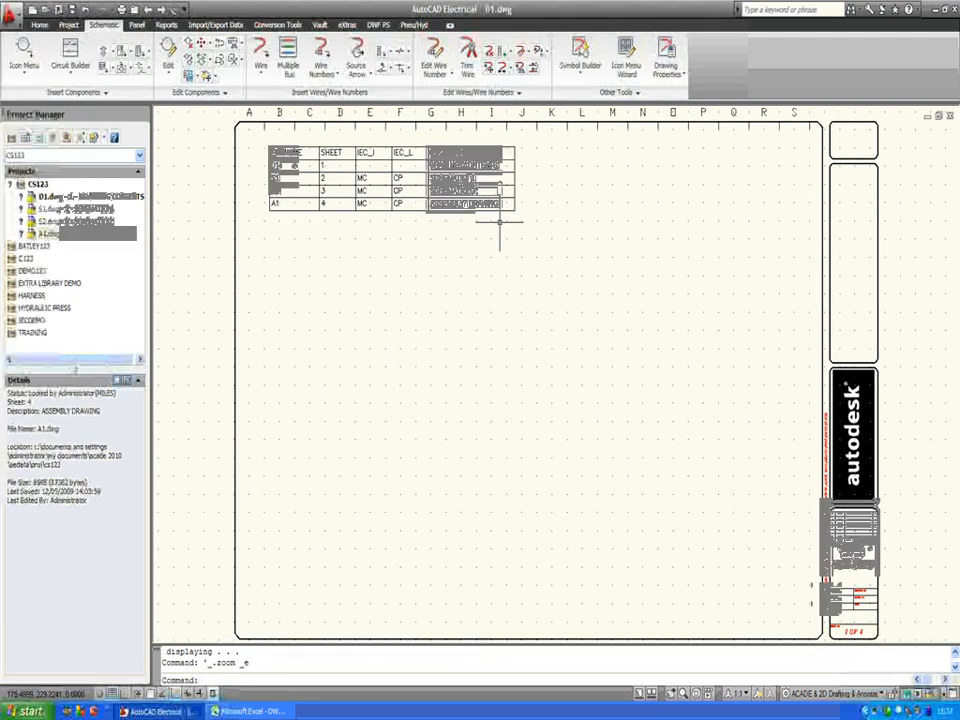
click(163, 12)
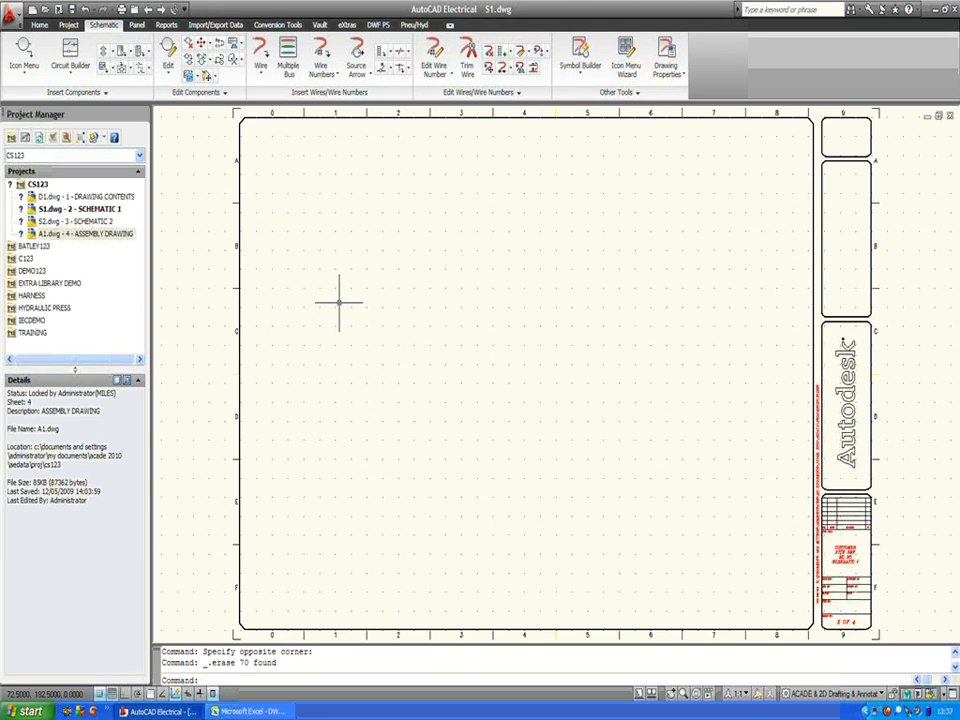
- Draw a horizontal three-wire bus starting in empty space with spacing 10, along row A from column 0 to column 3
click(290, 63)
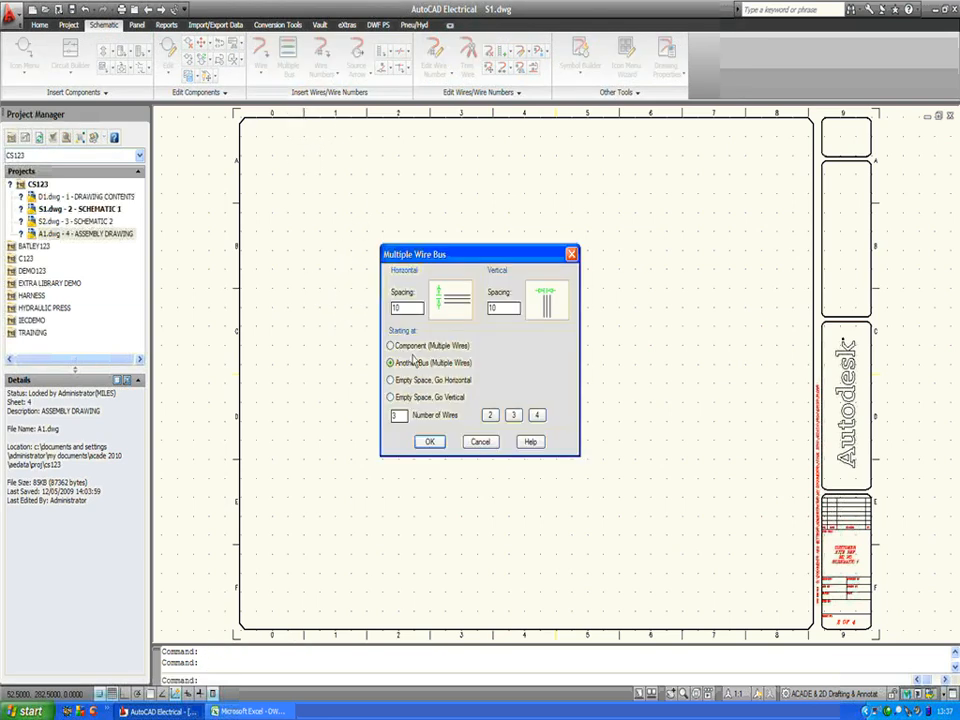
click(391, 380)
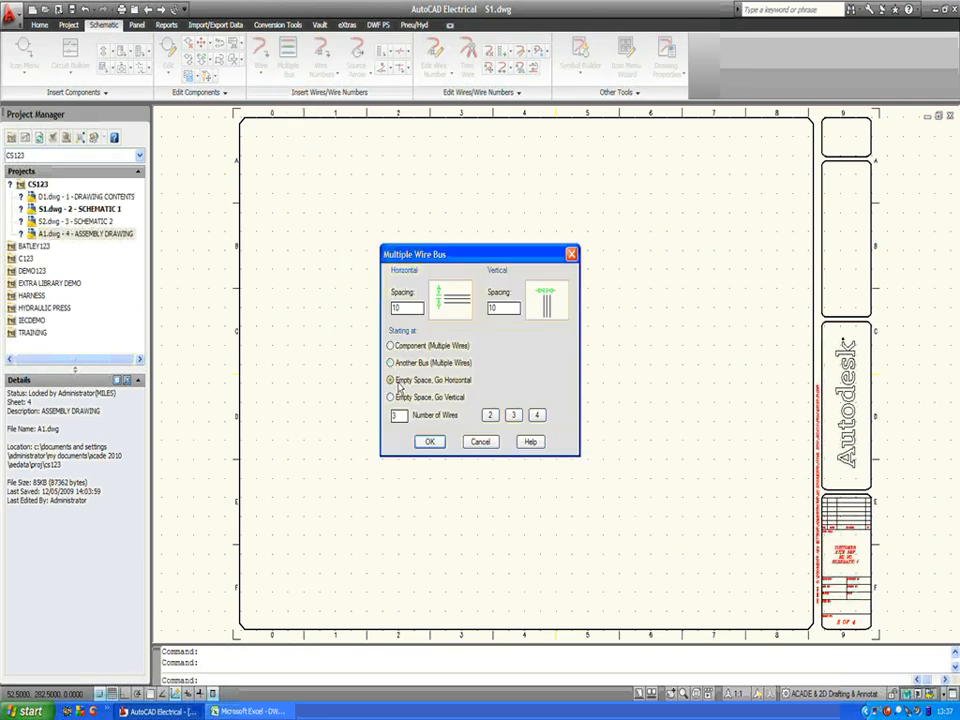
click(431, 442)
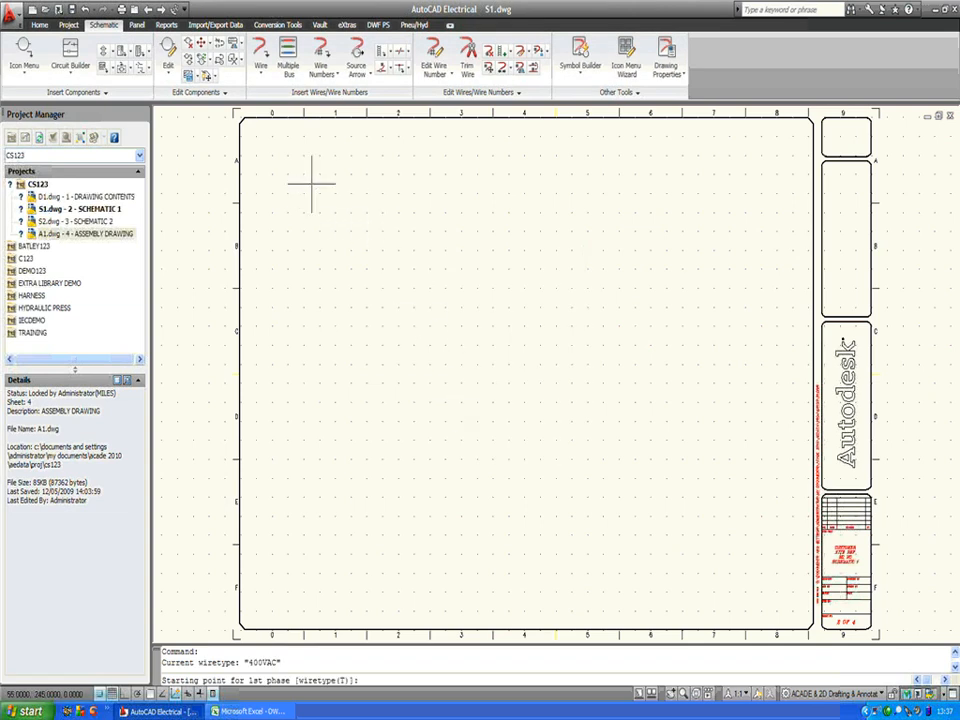
click(288, 155)
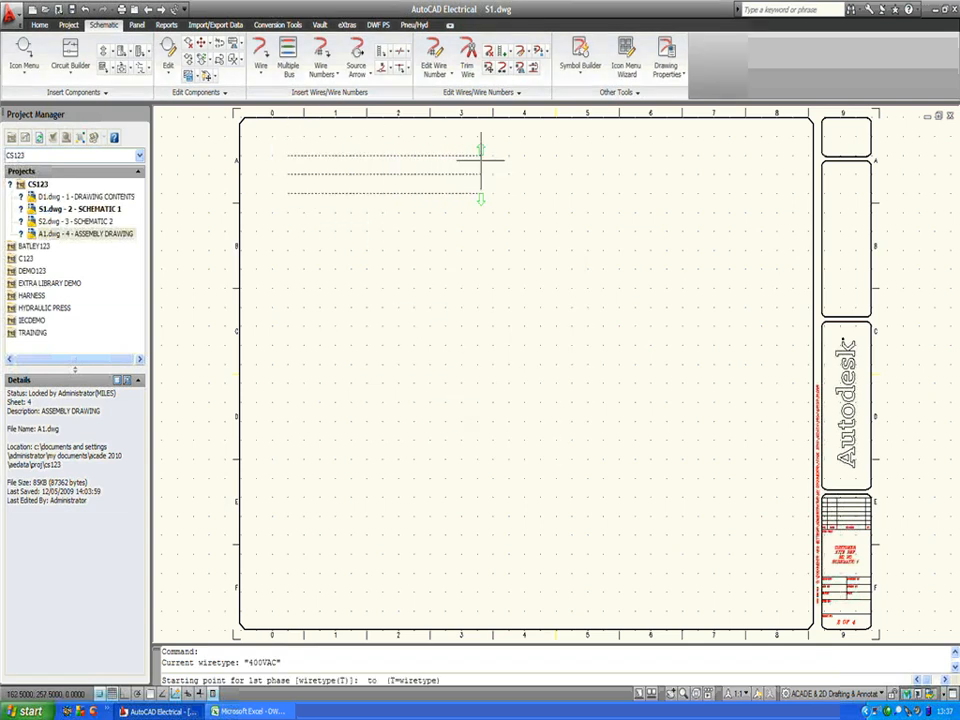
click(481, 155)
- Draw a vertical three-wire bus starting from the existing horizontal bus at column 1 and running down to row F
key(Return)
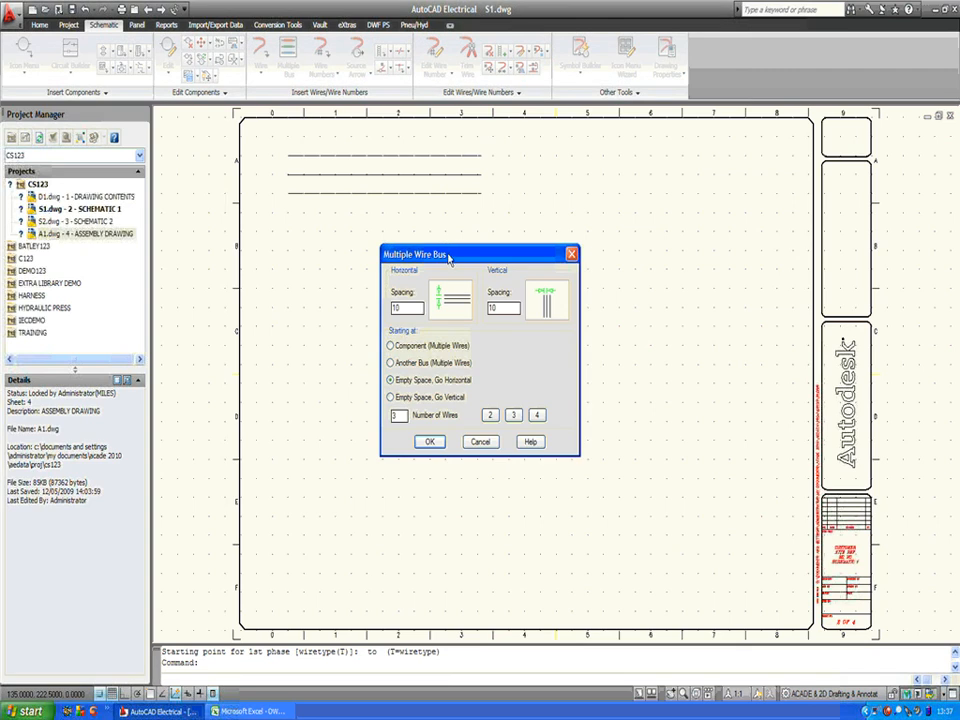
click(392, 363)
click(429, 443)
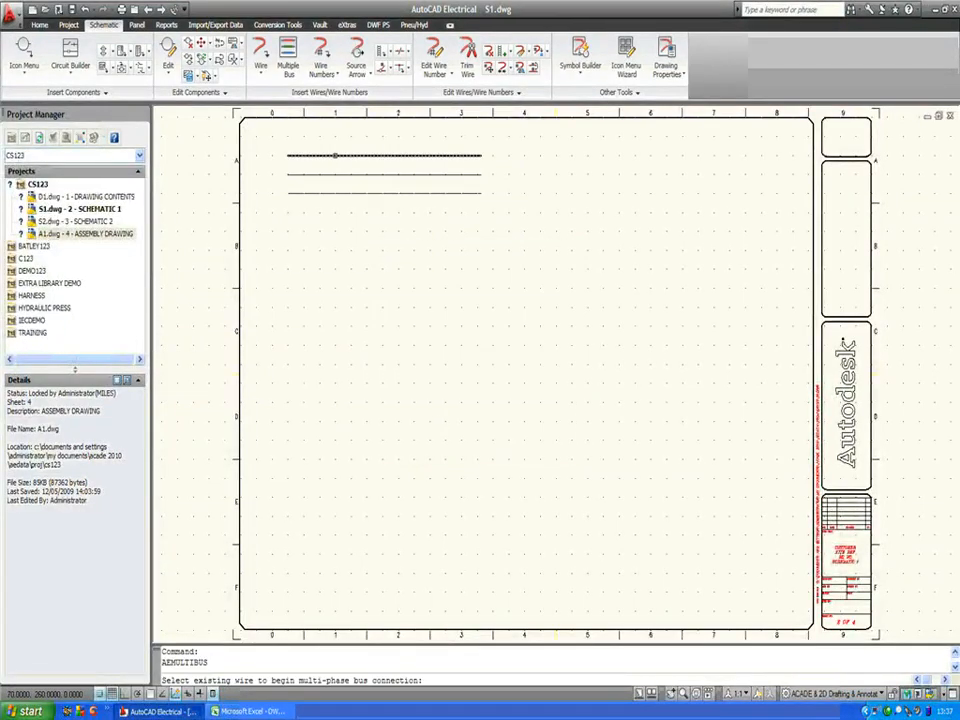
click(331, 155)
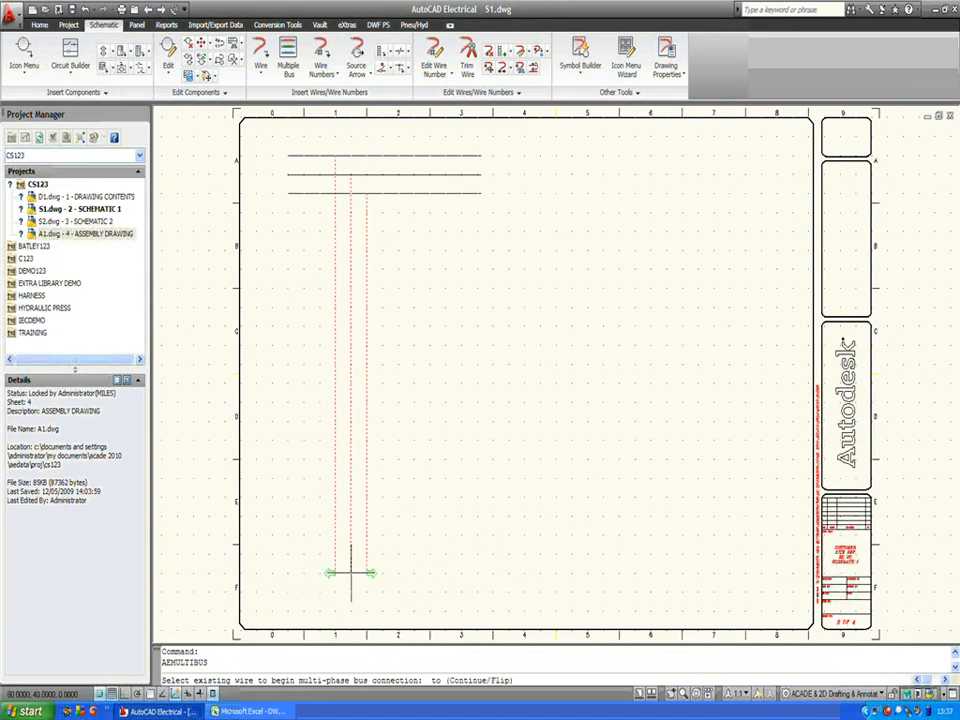
click(351, 568)
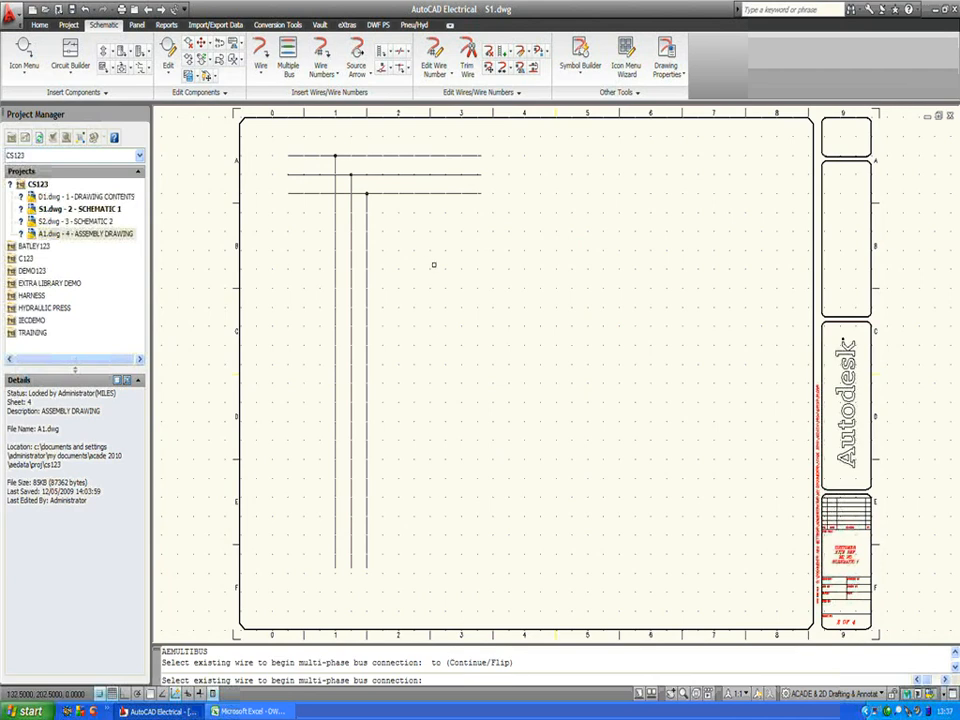
key(Return)
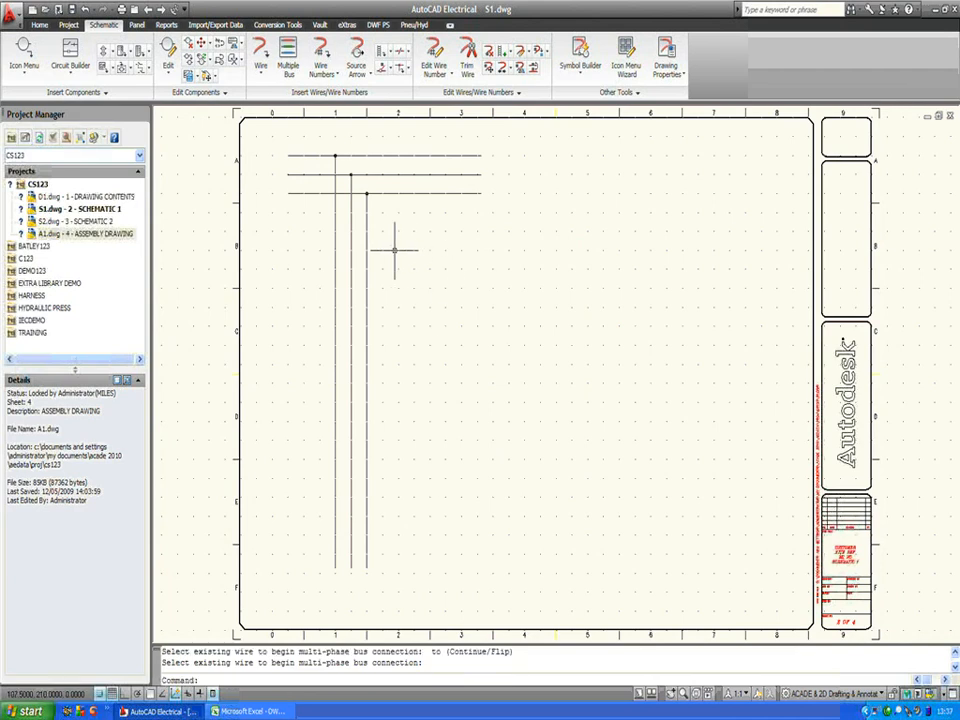
- Insert a 3-pole magneto/thermal circuit breaker on the vertical wires in row B, building its poles to the right
click(336, 246)
right_click(337, 247)
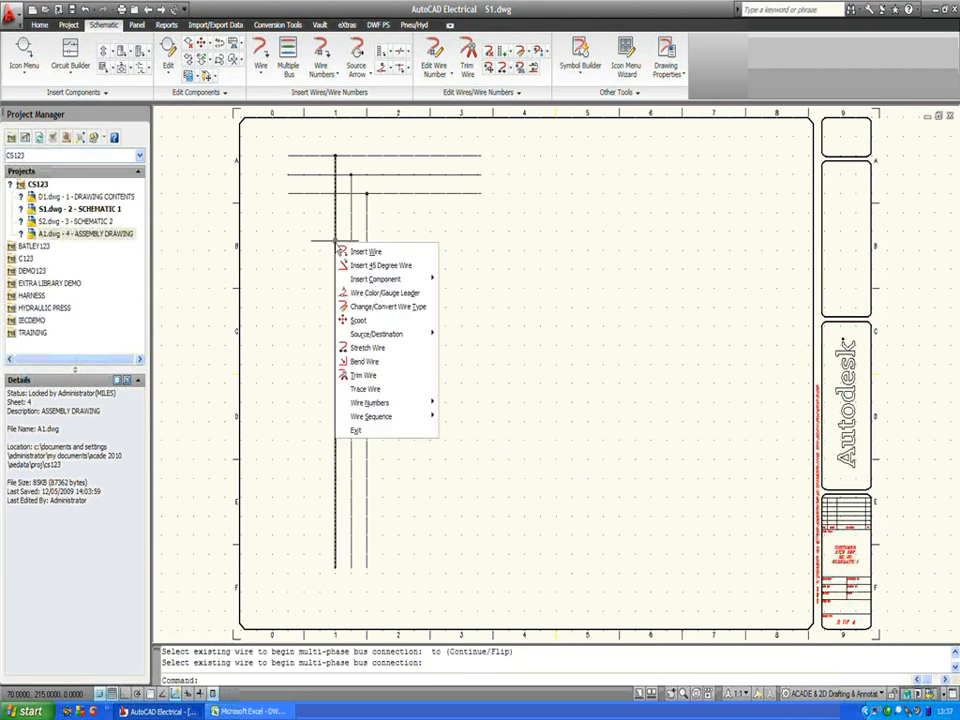
mouse_move(428, 279)
click(463, 280)
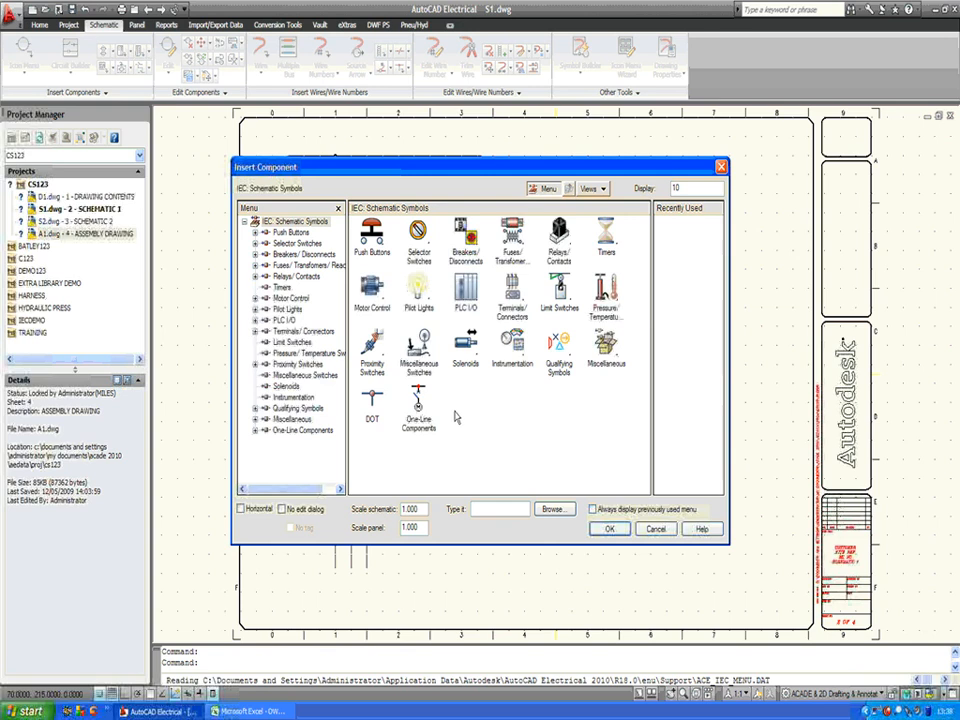
click(466, 238)
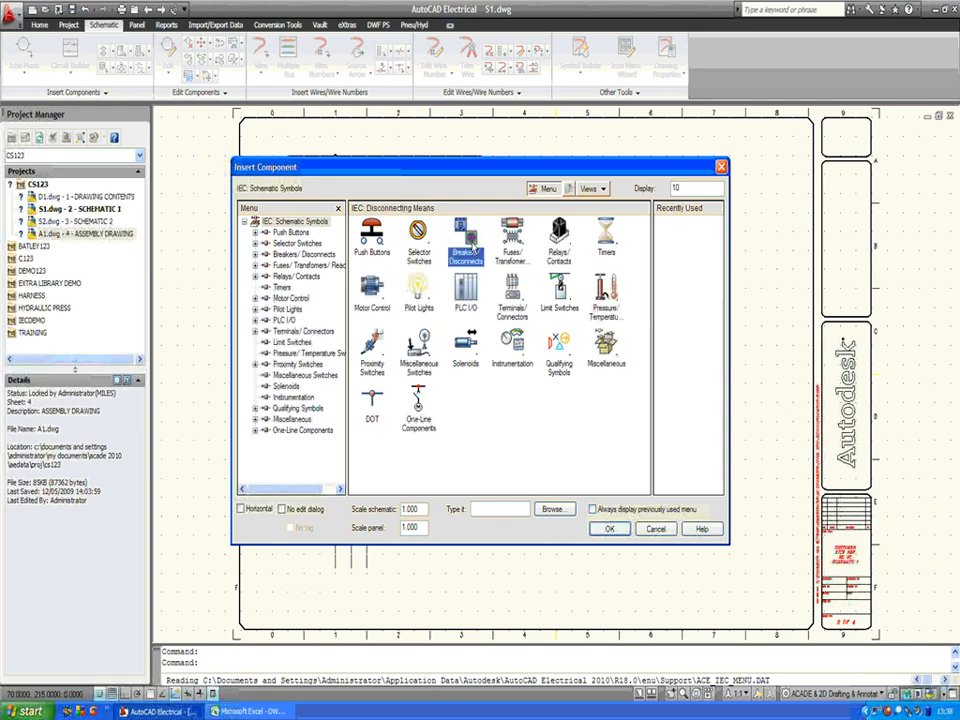
click(467, 235)
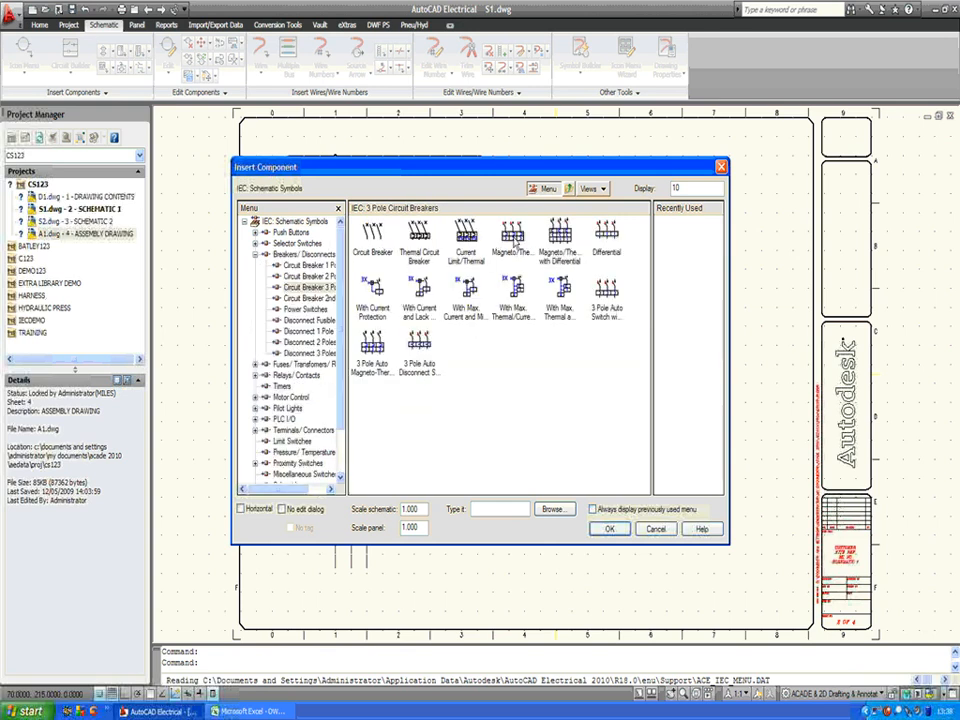
double_click(513, 238)
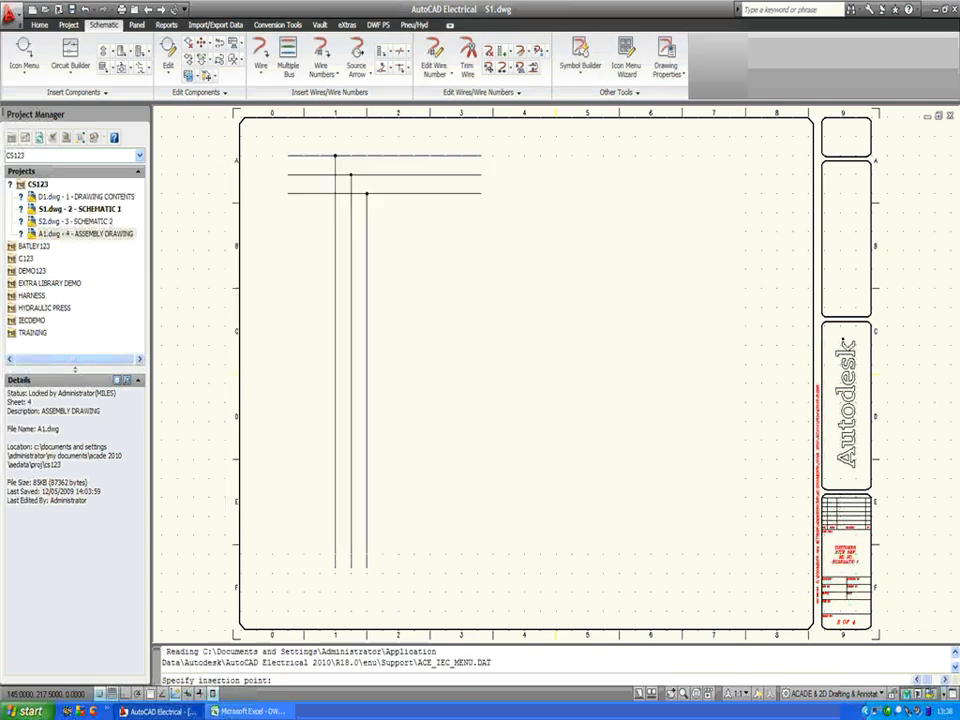
click(387, 262)
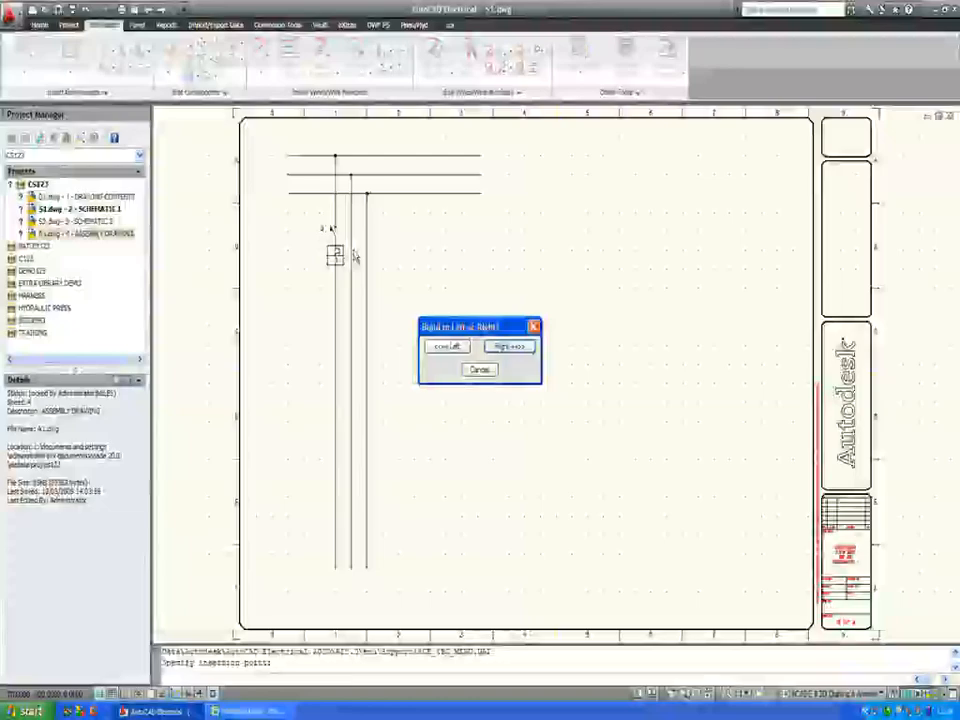
click(510, 347)
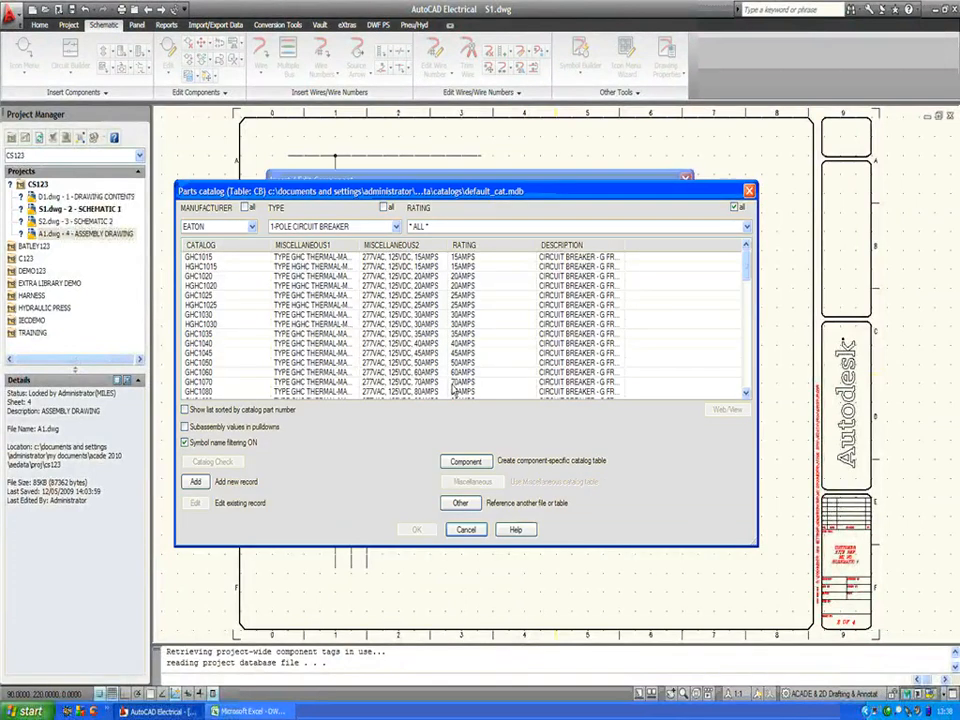
- Reference the european_cat.mdb parts catalog and filter it to MERLIN GERIN, C60H 10kA rated trip type B, 3P 16A 10kA MCB CURVE B
click(460, 502)
click(447, 409)
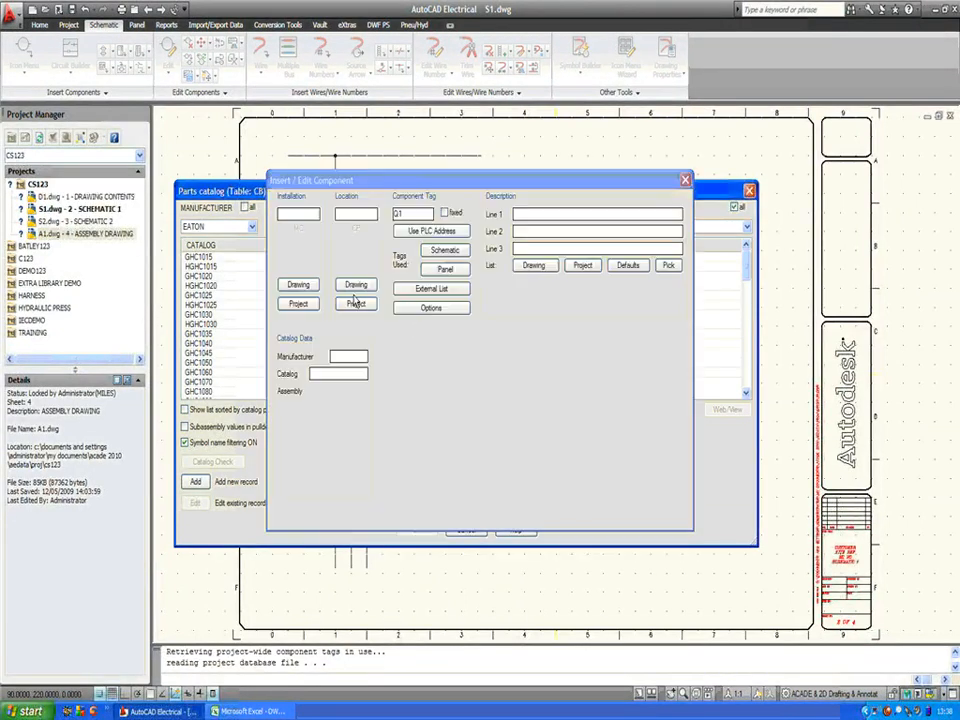
click(252, 227)
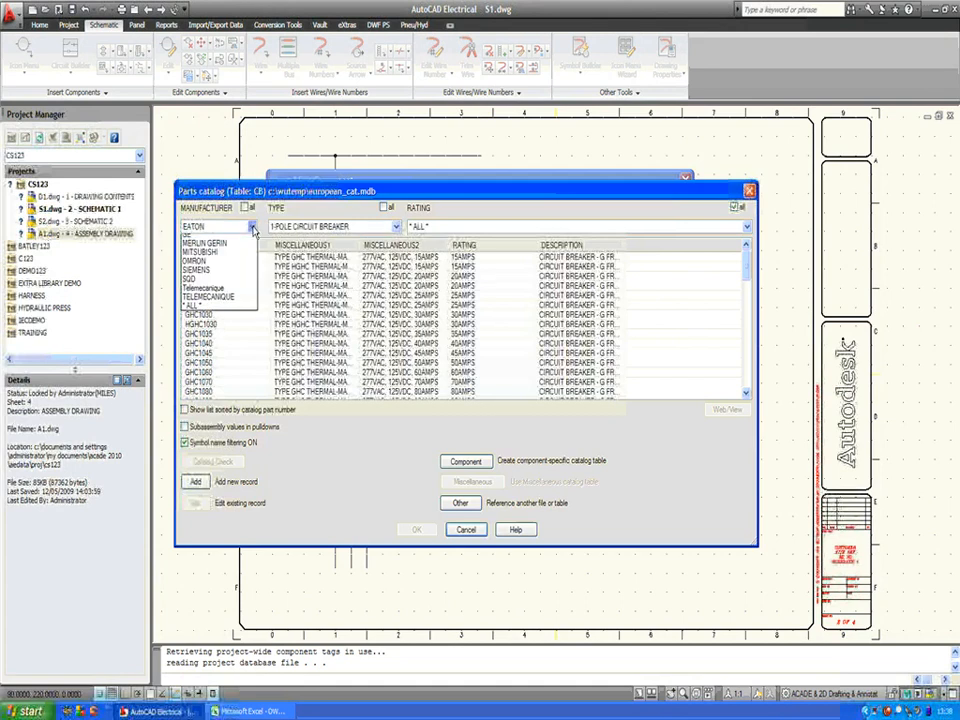
click(224, 302)
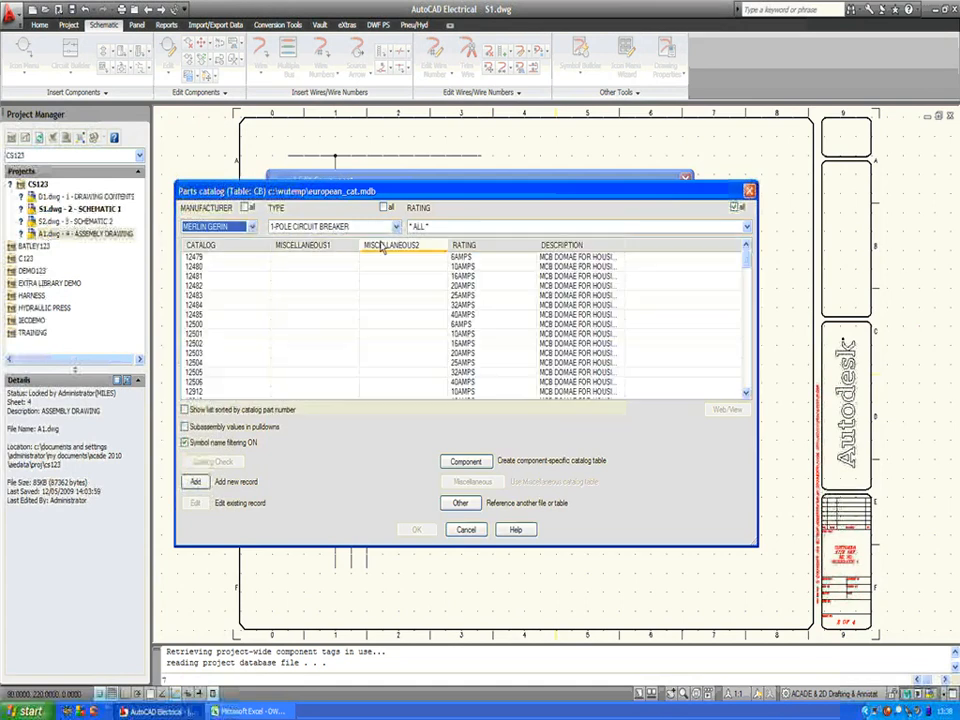
click(395, 227)
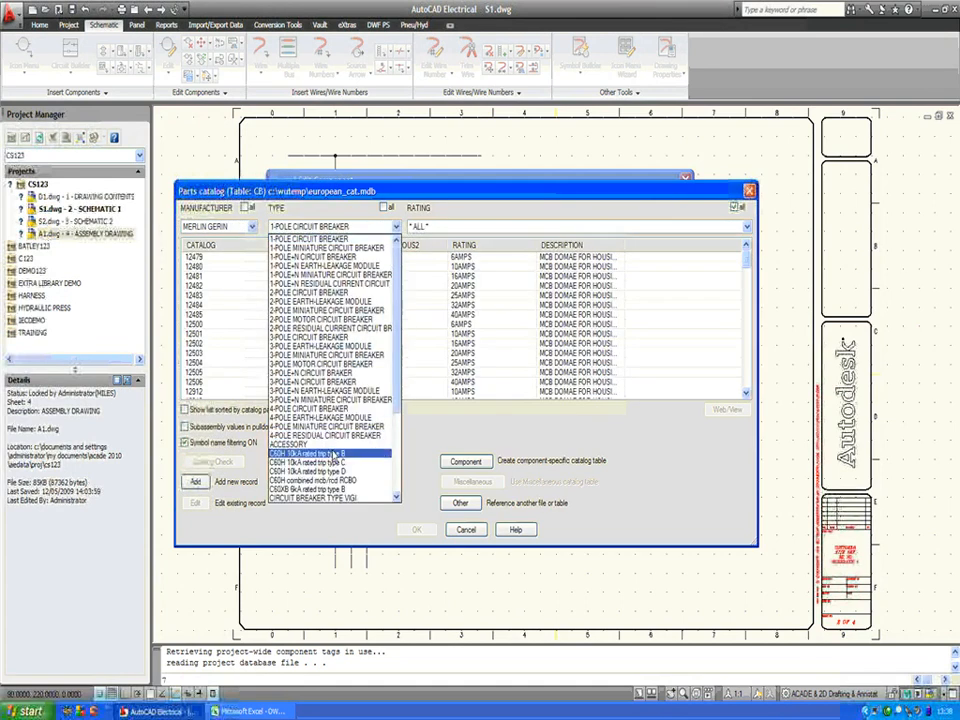
click(333, 454)
click(746, 229)
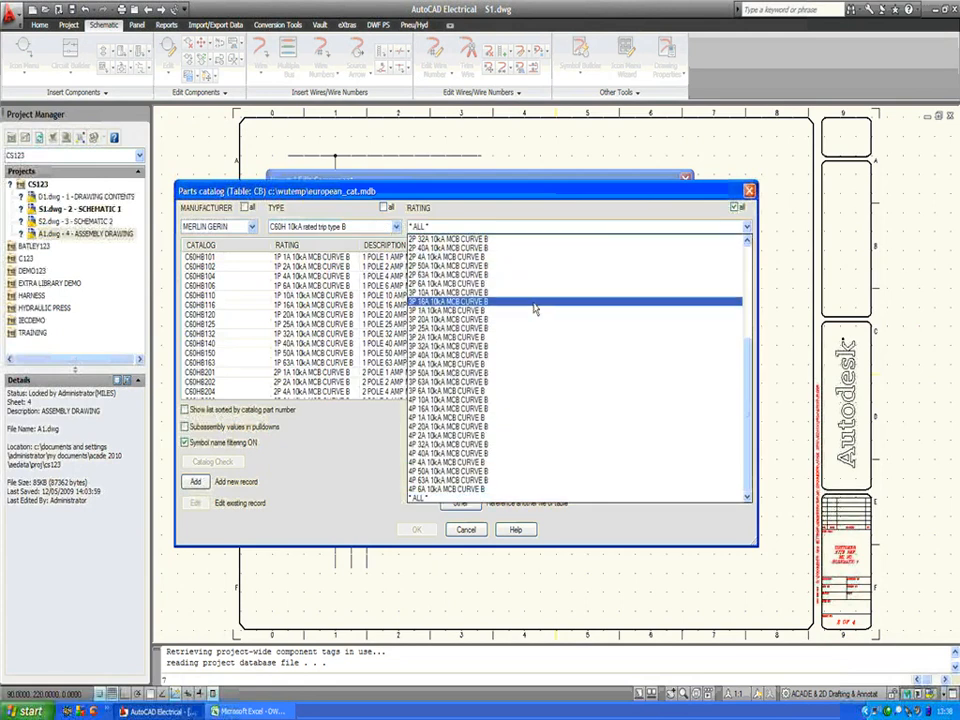
click(440, 301)
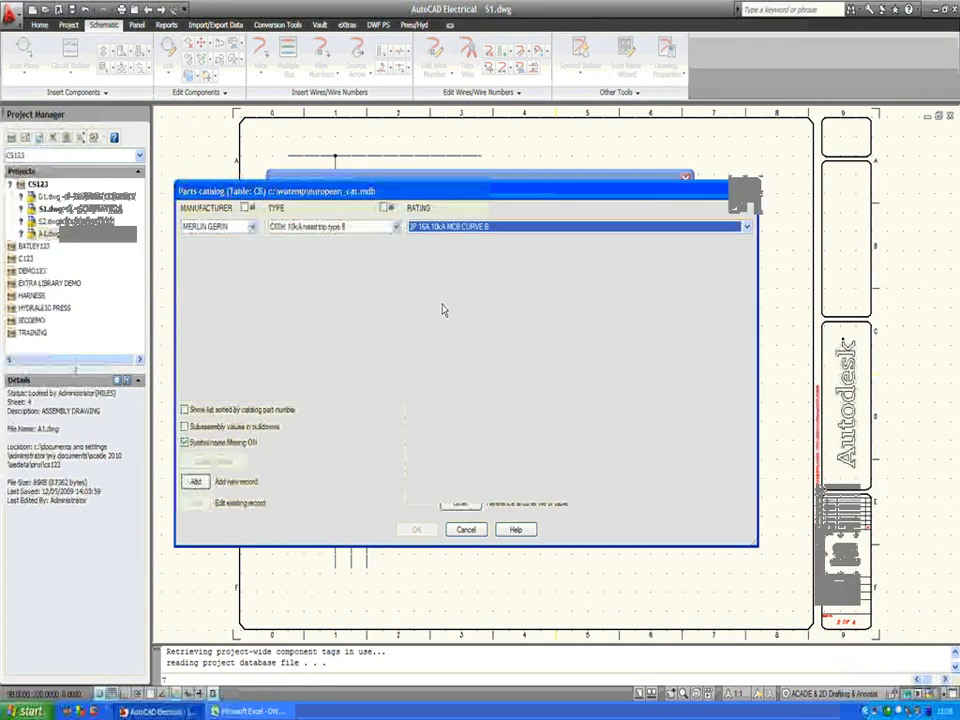
- Assign catalog part C60HB316 to circuit breaker Q1 and accept the component data
click(299, 258)
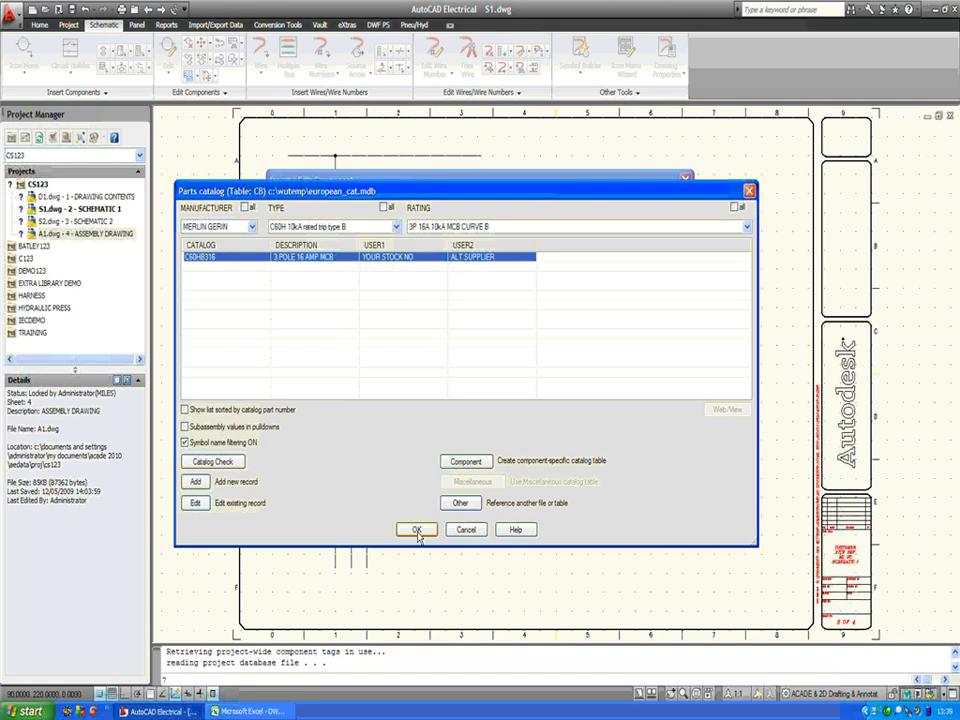
click(417, 530)
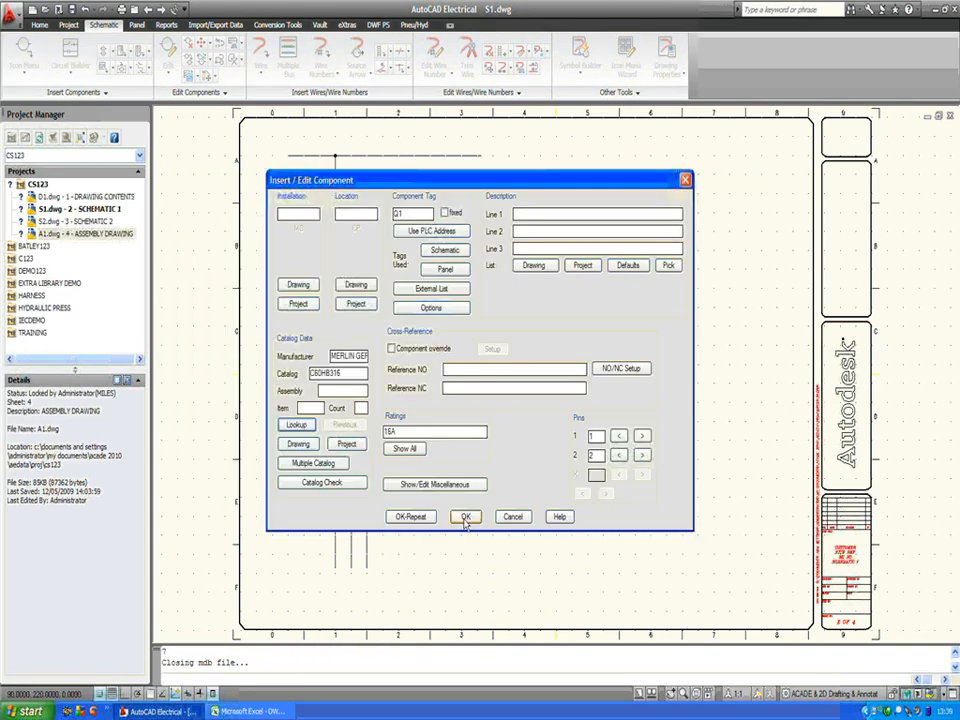
click(465, 516)
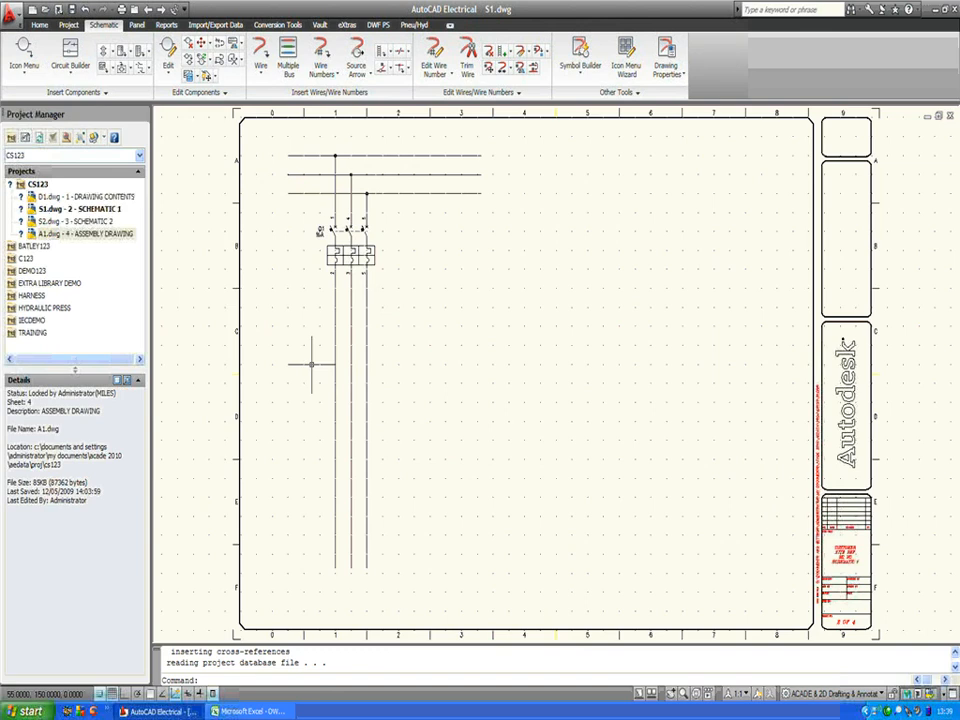
- Insert a Motor Starter 3 Pole NO (Power) on the vertical wires in row C, building its poles to the right
key(Return)
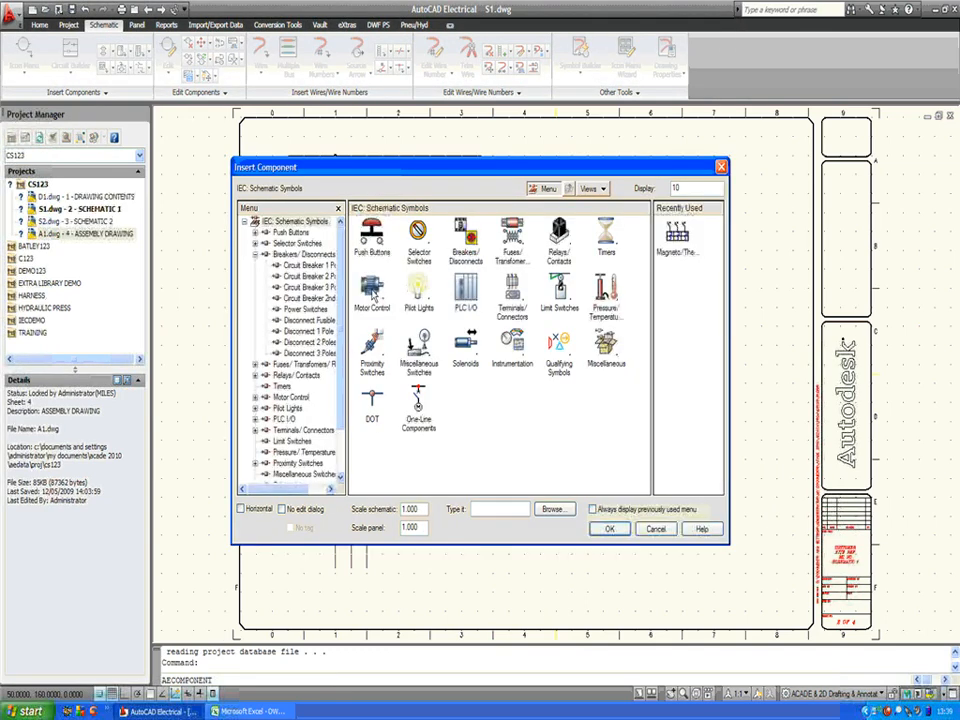
click(373, 292)
click(559, 245)
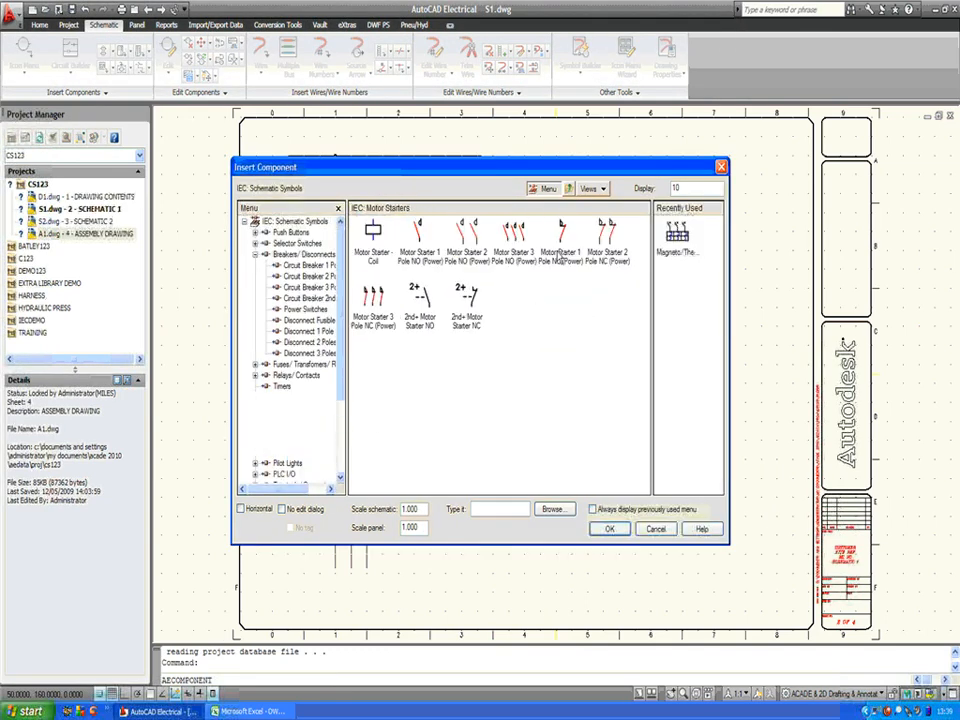
click(517, 237)
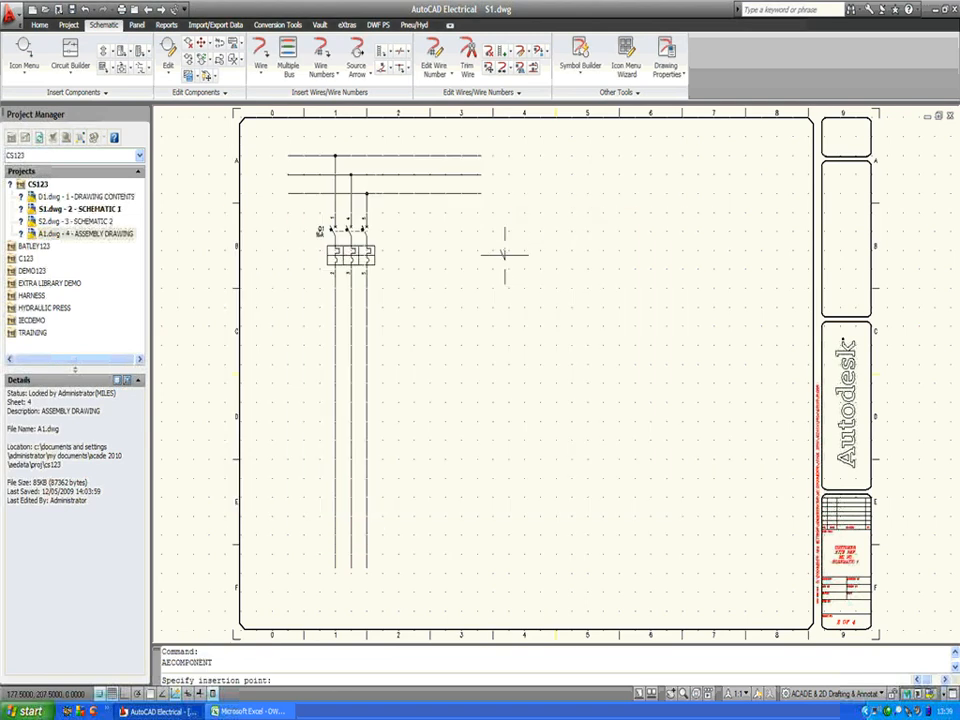
click(335, 355)
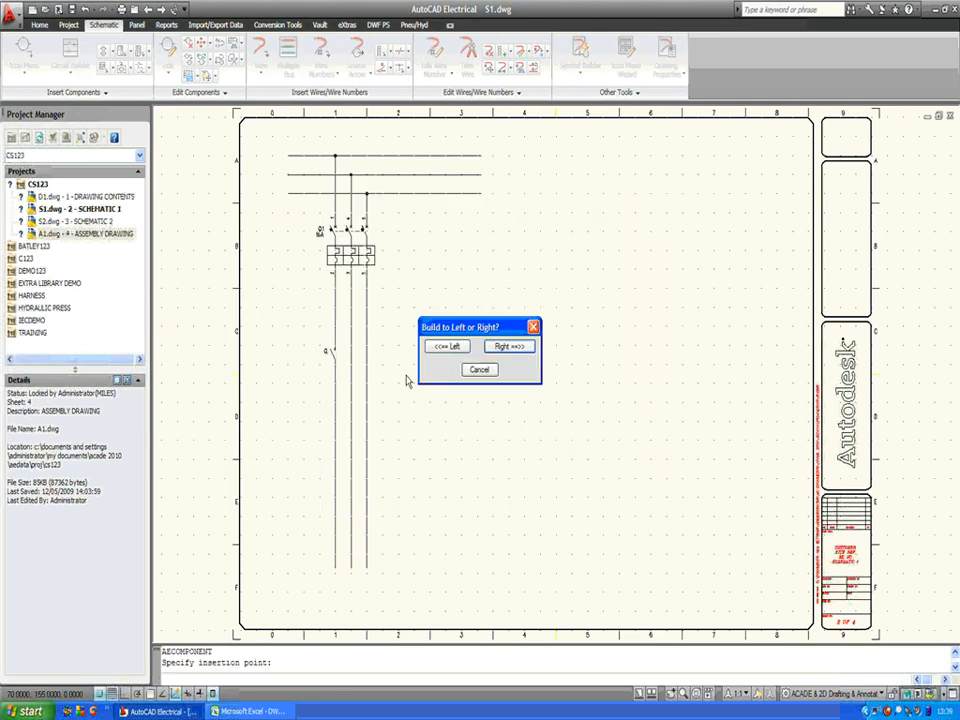
click(502, 346)
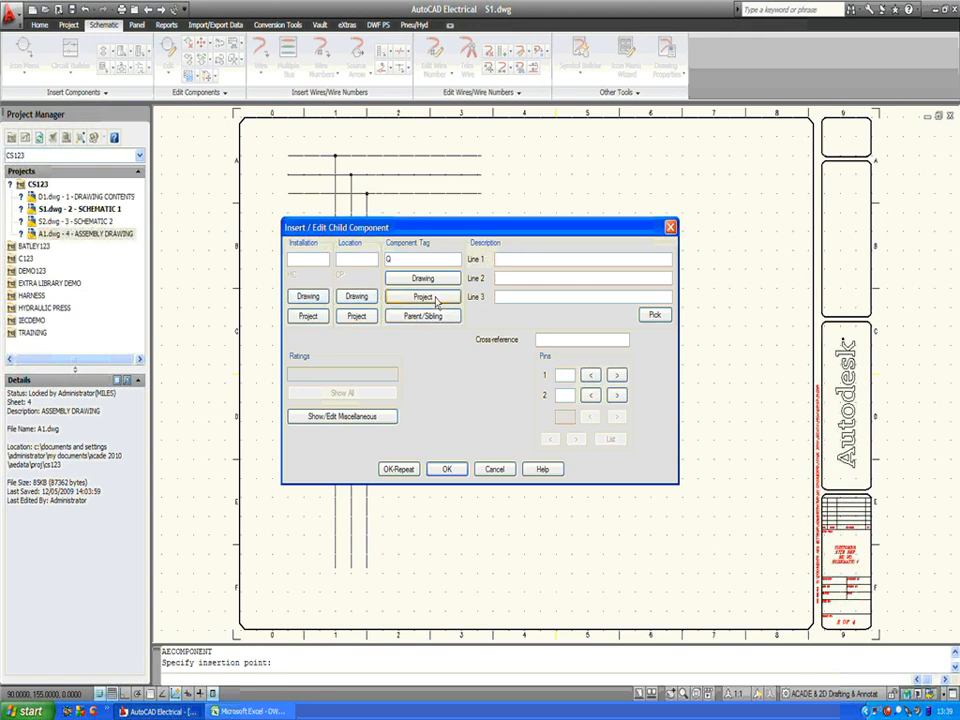
- Link the motor starter contacts to contactor K1 from the project-wide component list and accept the child component data
click(436, 298)
click(448, 273)
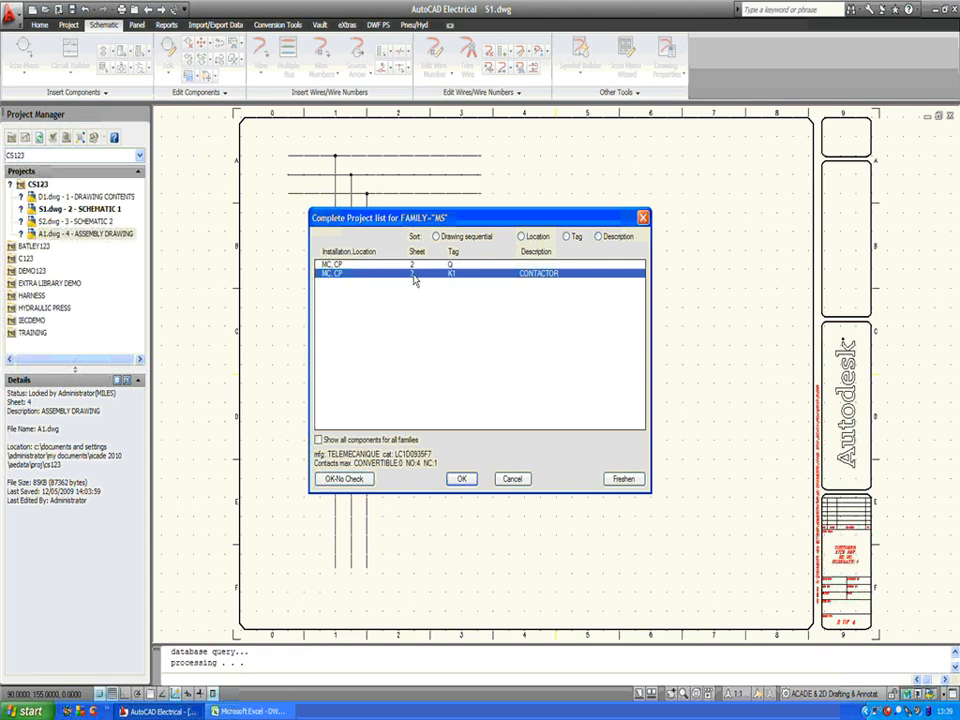
click(461, 478)
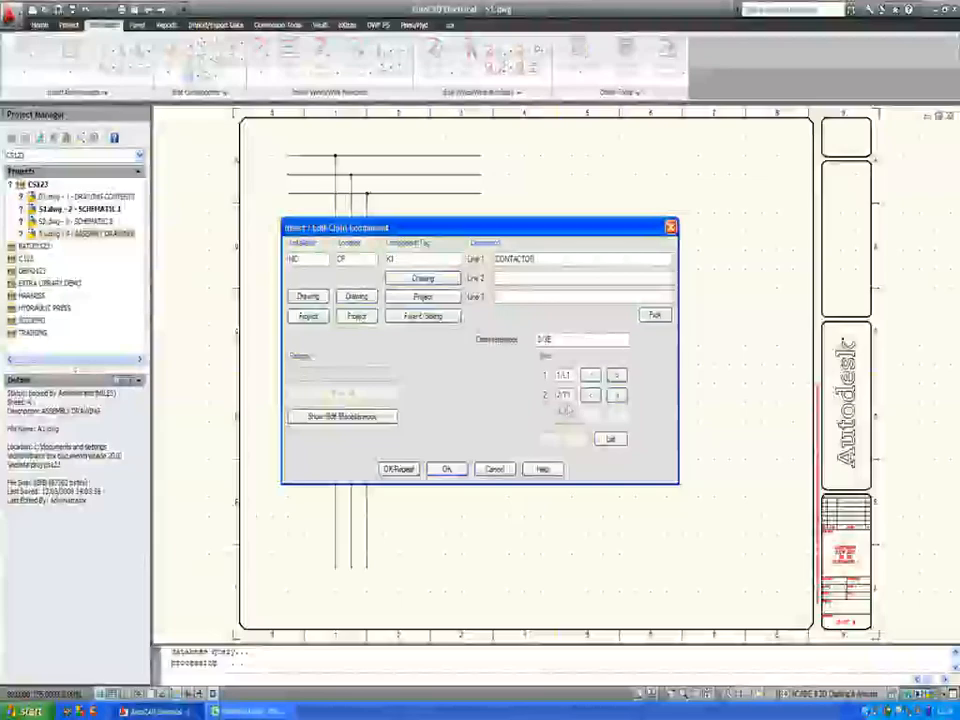
click(446, 470)
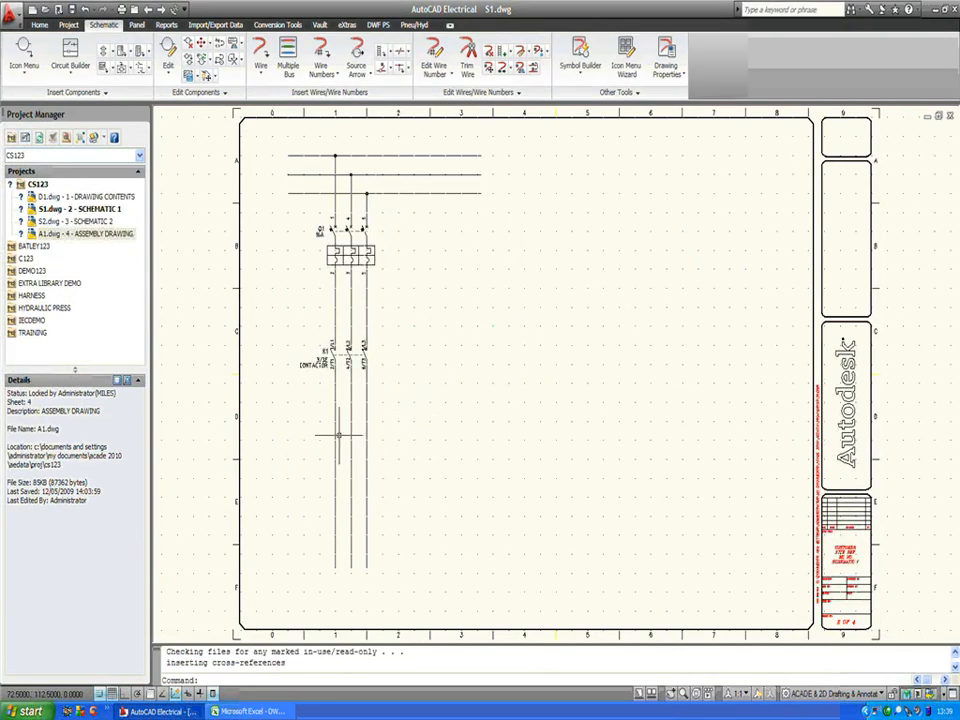
- Insert a square terminal with terminal number on the first vertical wire below contactor K1, with tag strip X1 and number 1
text(AECOMPONENT)
key(Return)
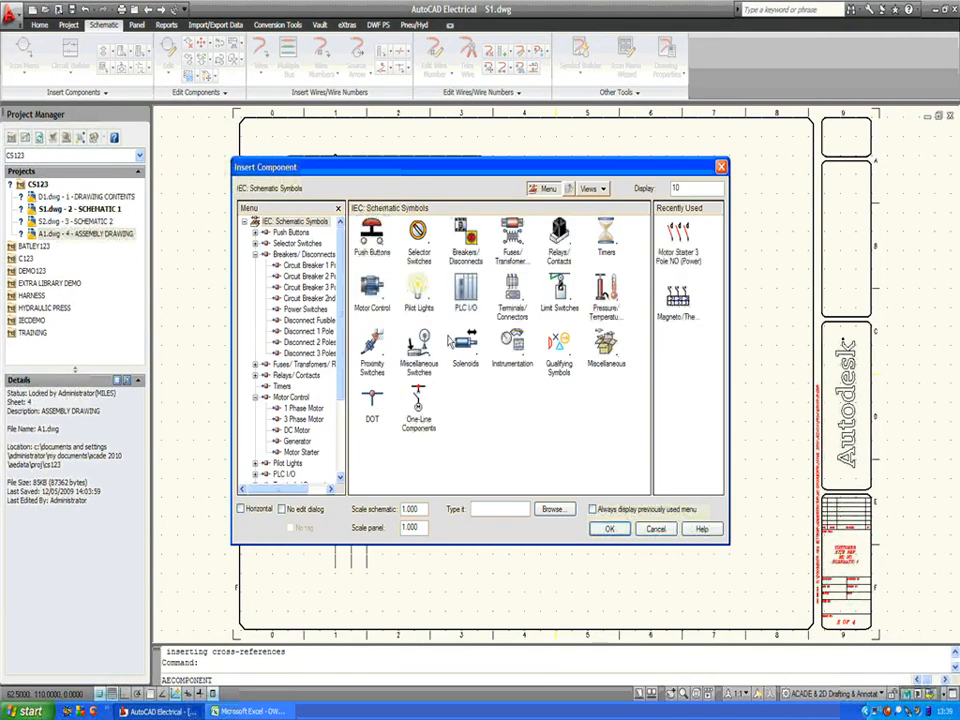
click(511, 305)
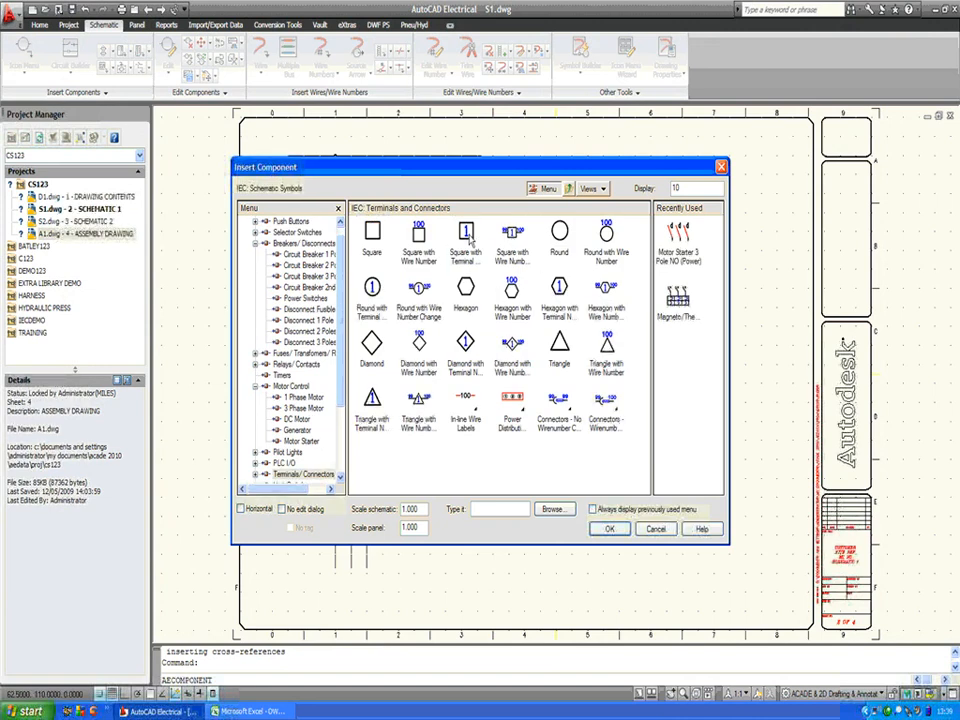
click(469, 236)
click(335, 450)
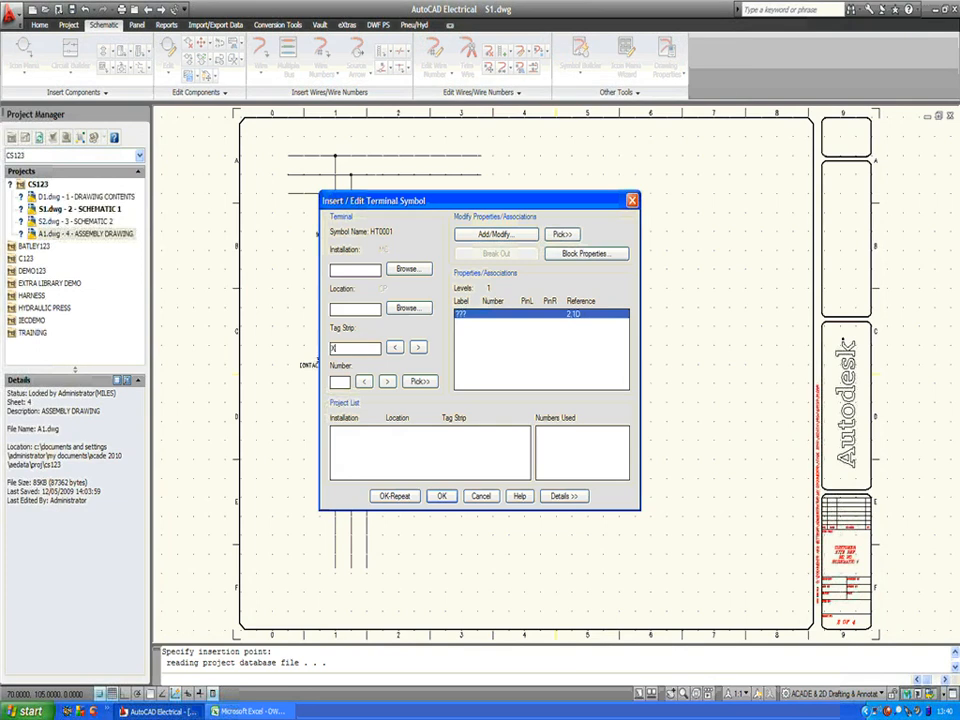
text(1)
click(387, 381)
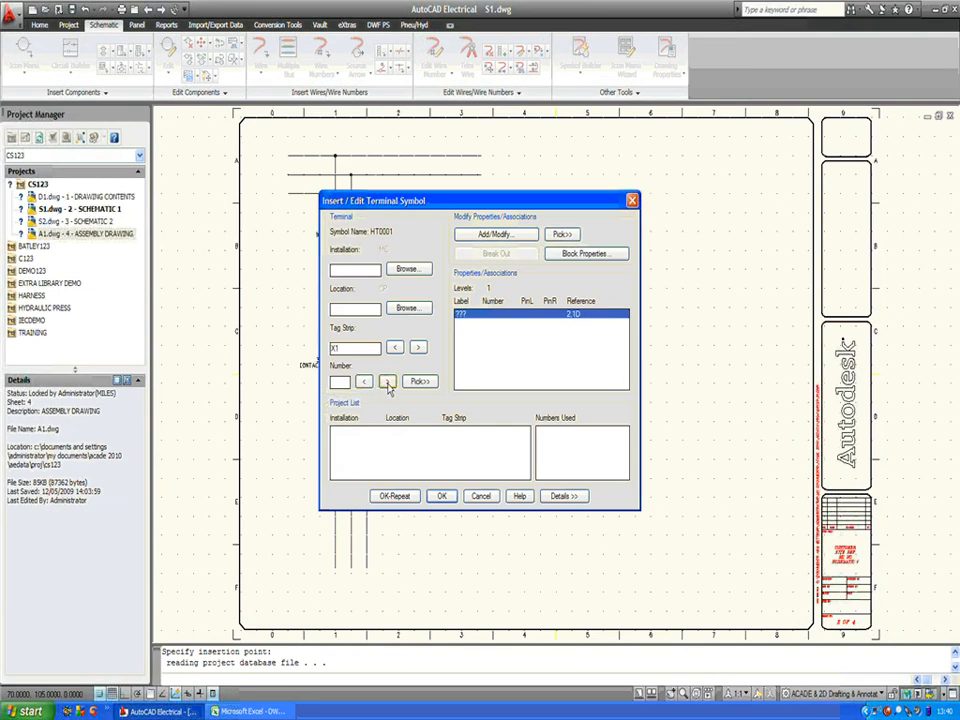
click(586, 254)
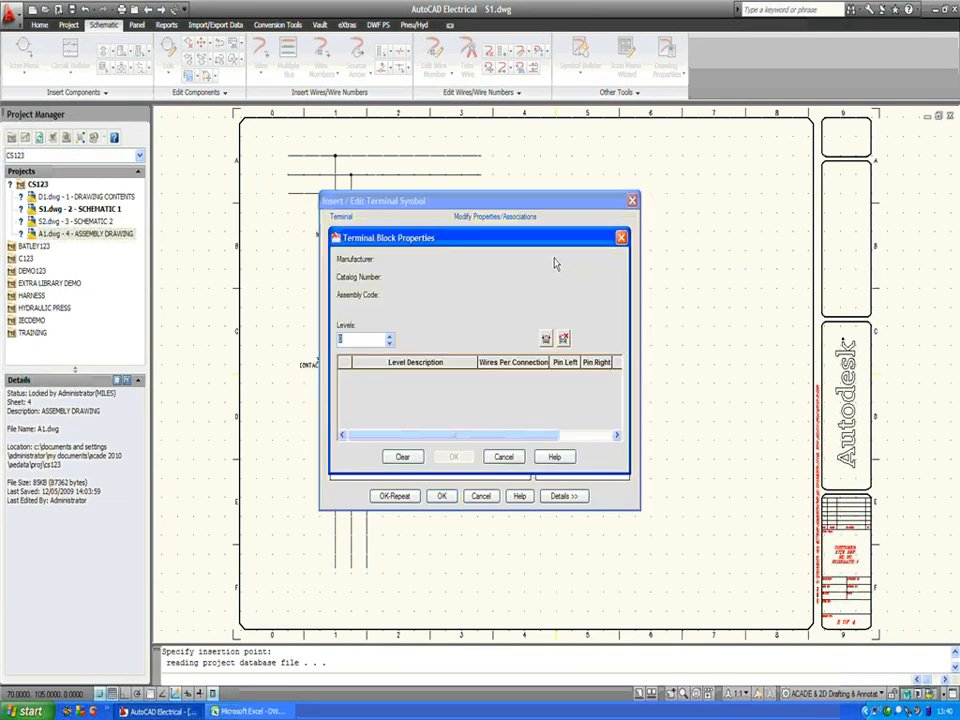
click(390, 340)
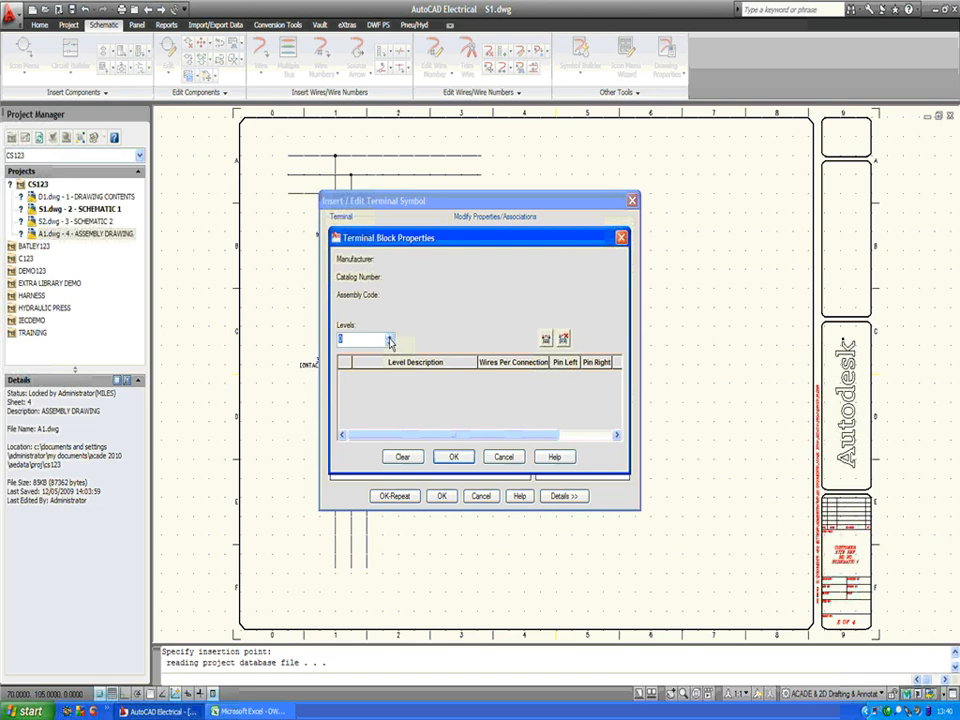
click(390, 340)
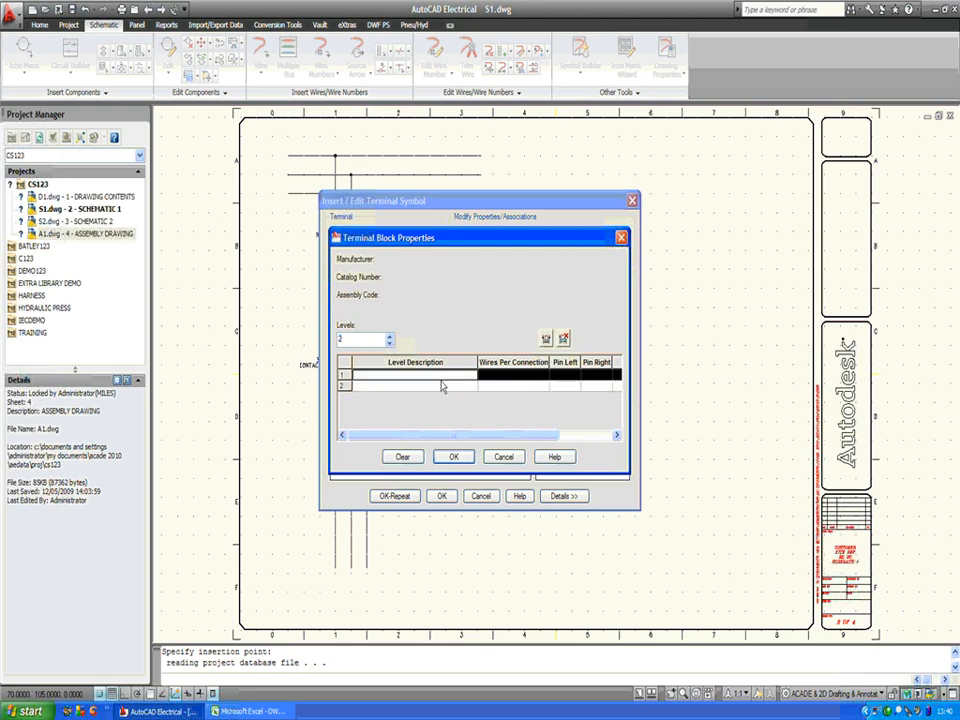
click(546, 339)
drag(506, 435, 587, 443)
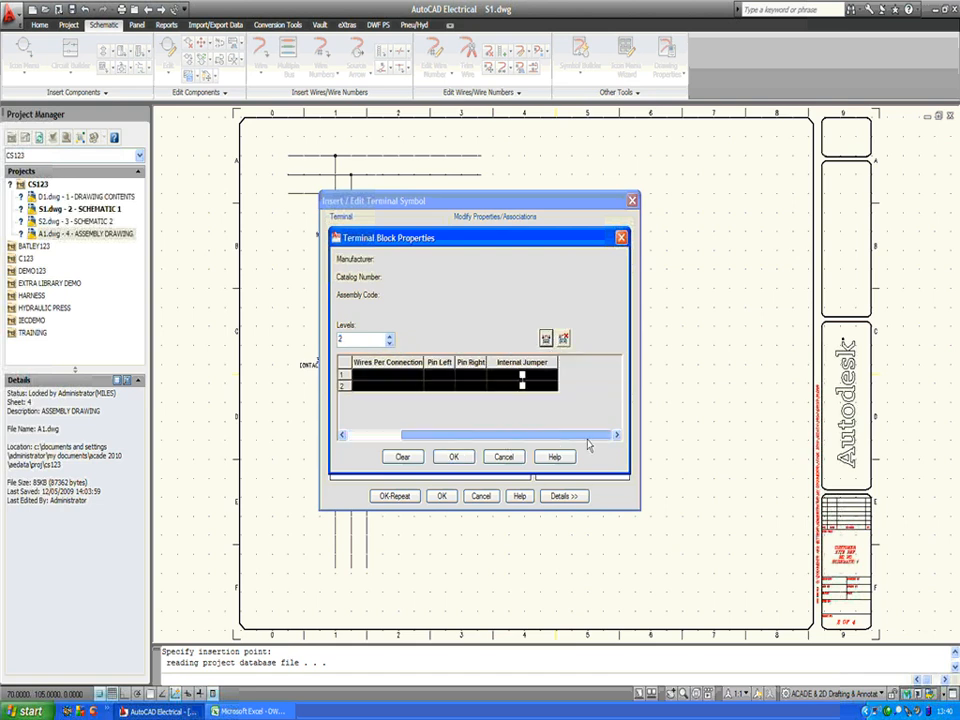
click(503, 457)
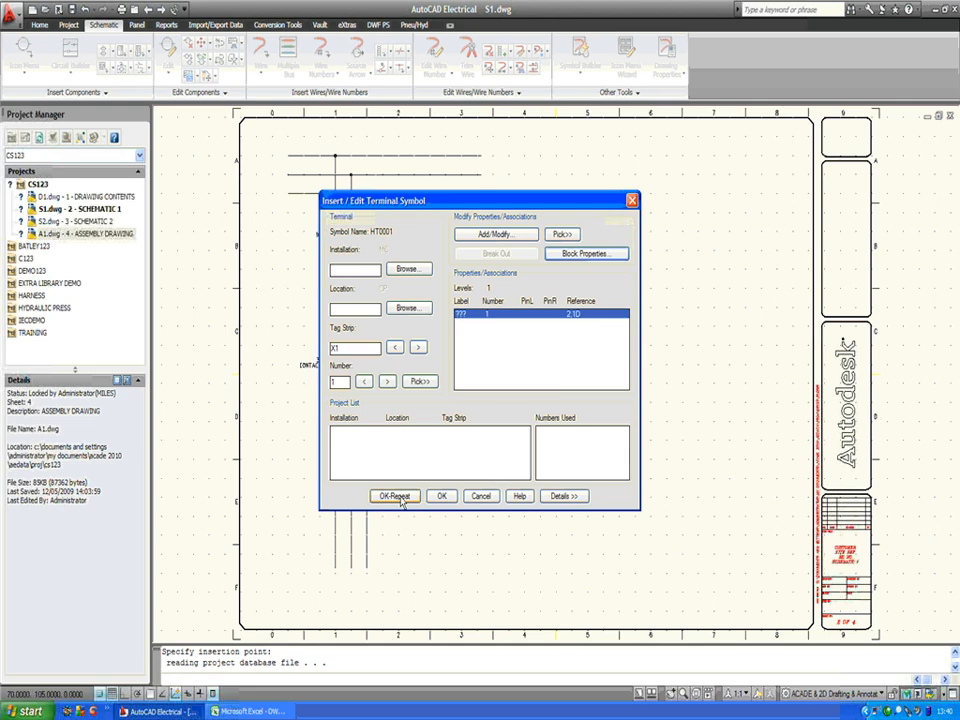
- Accept terminal 1 and repeat the insertion on the second and third vertical wires as X1 terminals 2 and 3
click(392, 553)
click(370, 449)
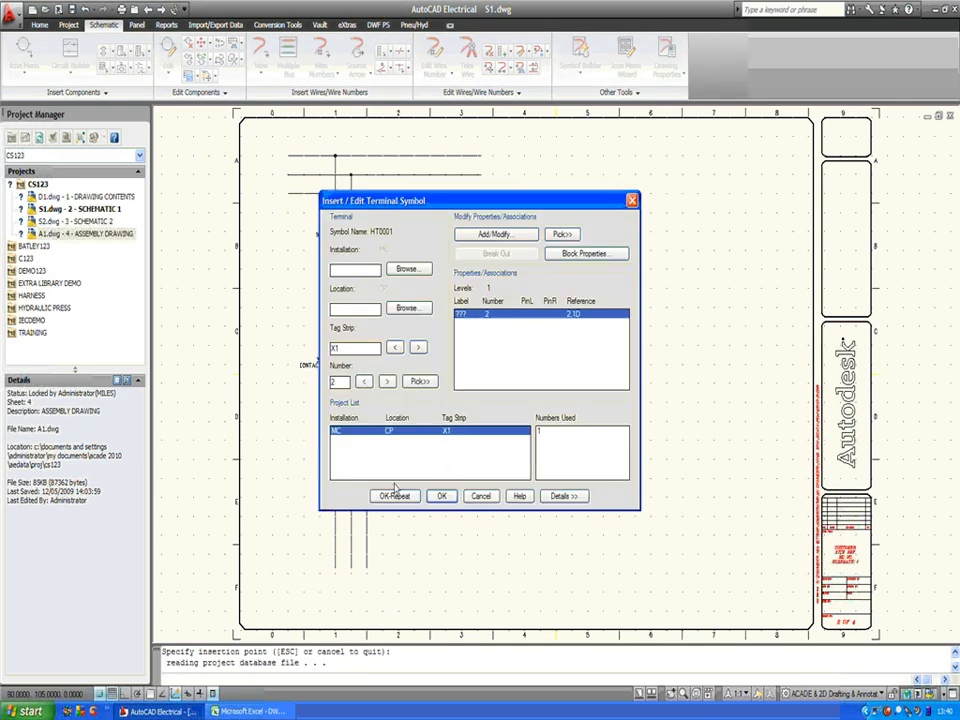
click(394, 496)
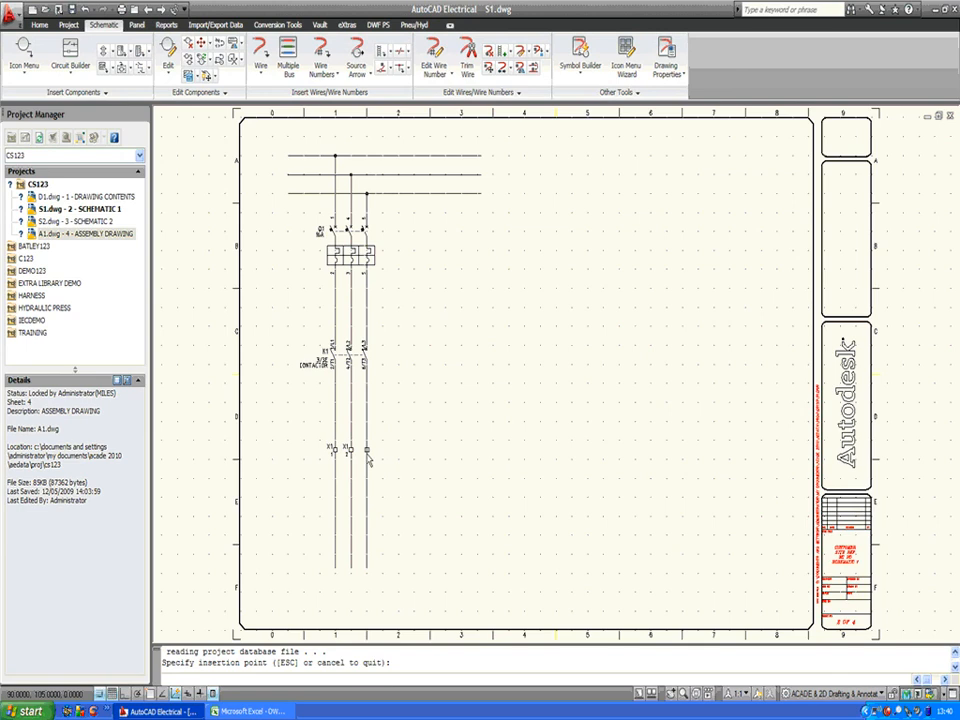
click(367, 451)
click(439, 553)
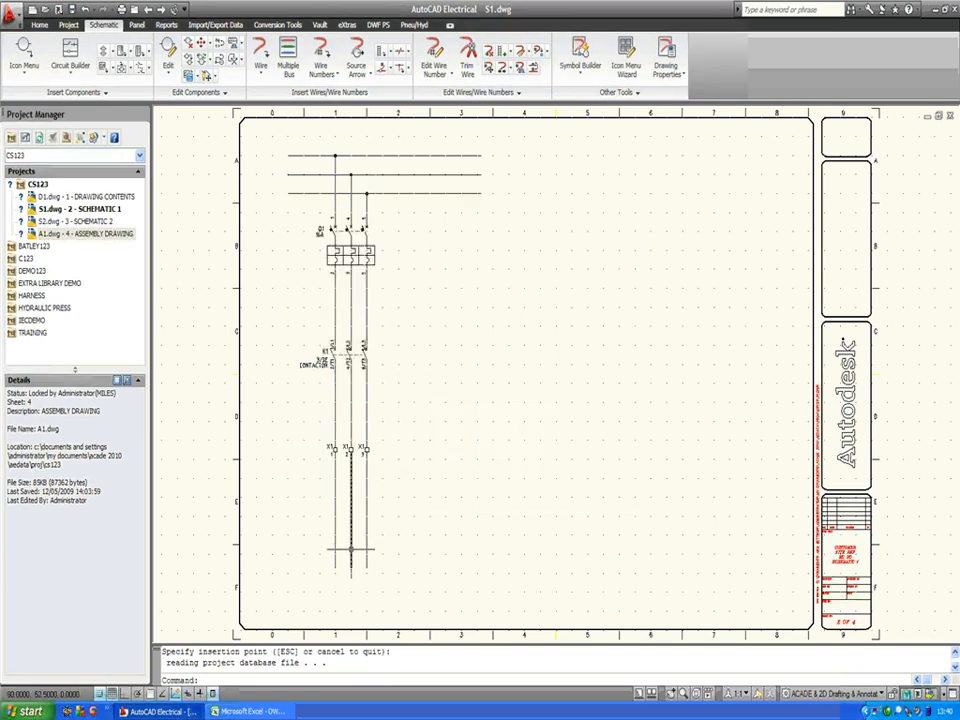
- Copy the third X1 terminal to a point beside the three wires and number the copy E
right_click(367, 452)
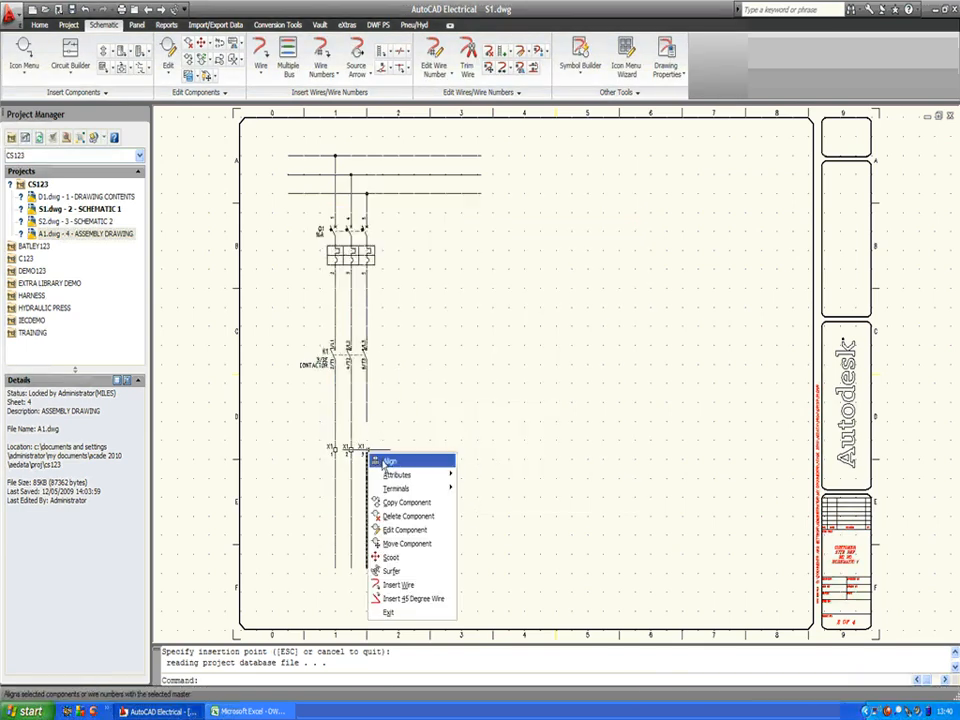
click(405, 502)
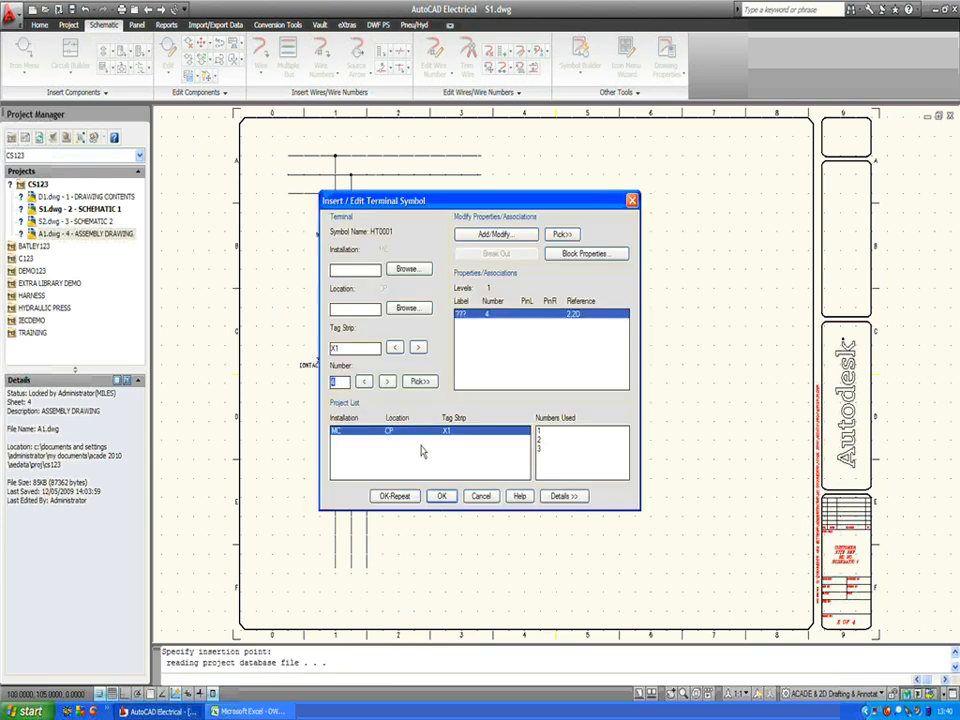
click(446, 497)
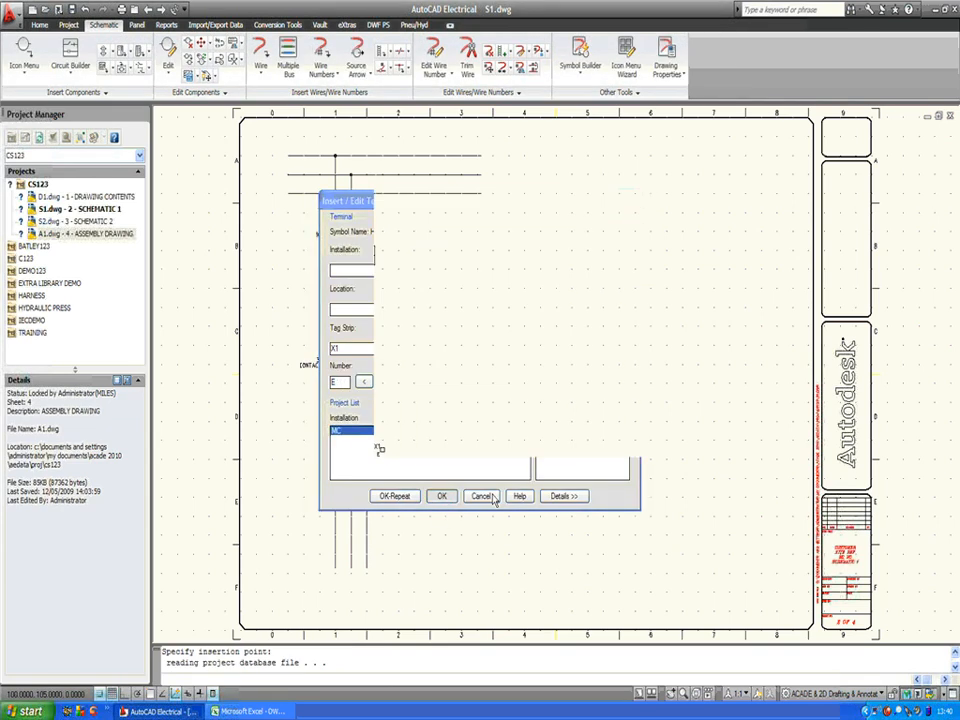
- Insert a 3 Phase Motor at the lower end of the middle wire, with location PR and description lines MOTOR and NO.1
right_click(352, 358)
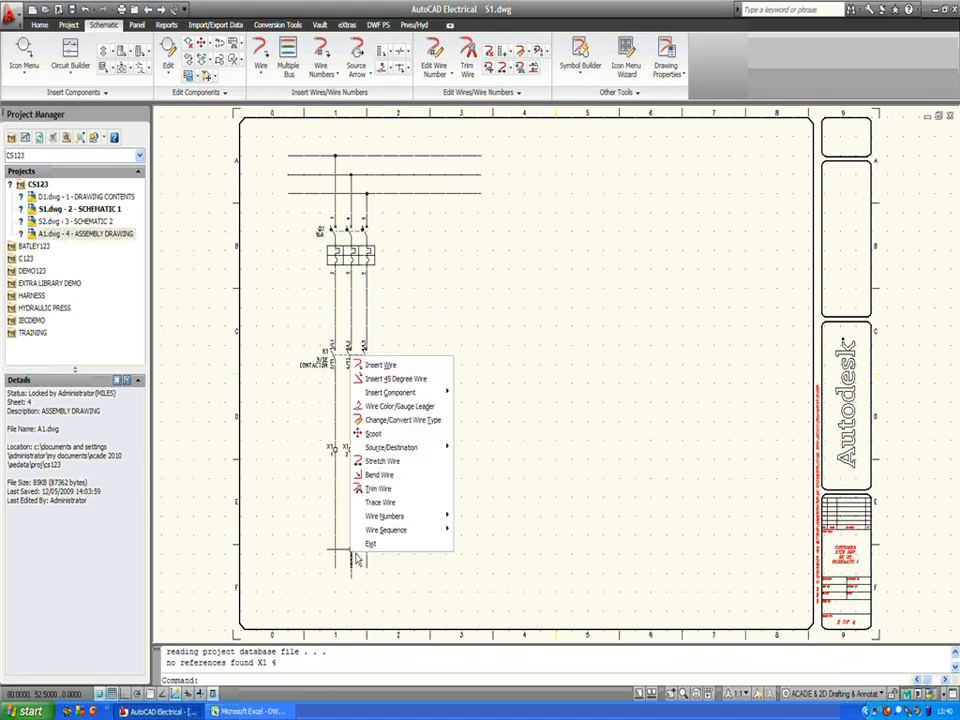
mouse_move(400, 392)
click(470, 397)
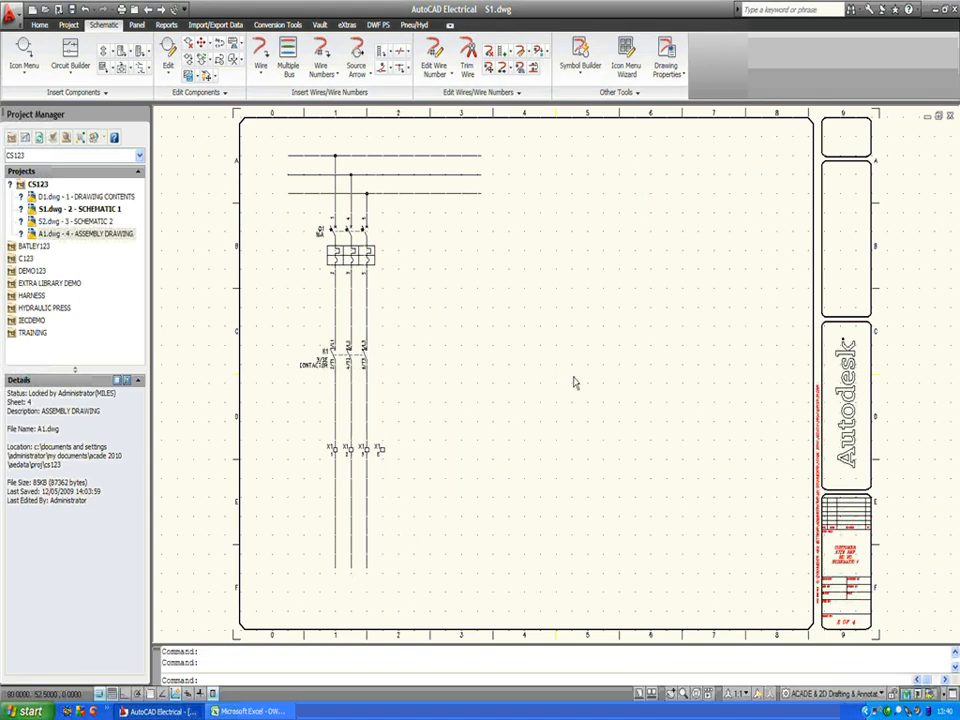
click(378, 285)
click(421, 243)
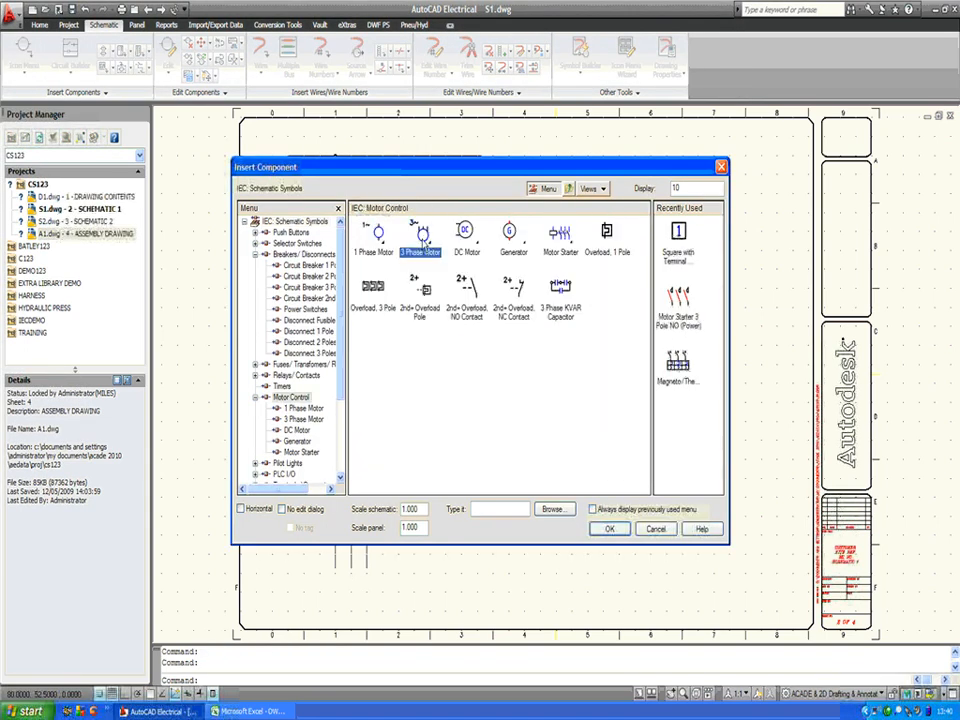
click(374, 240)
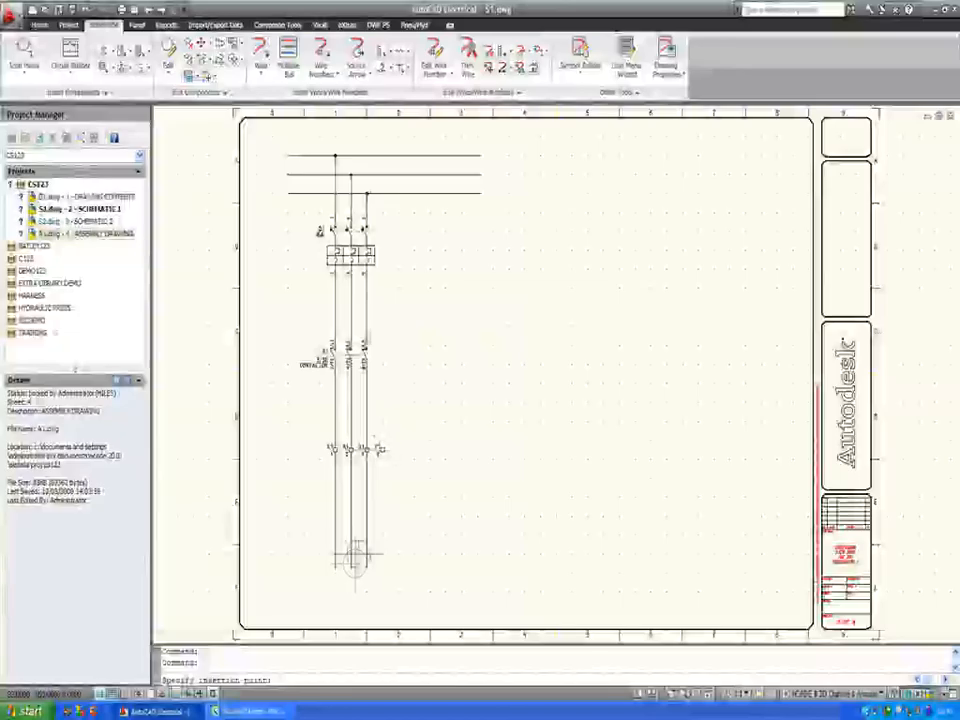
click(351, 558)
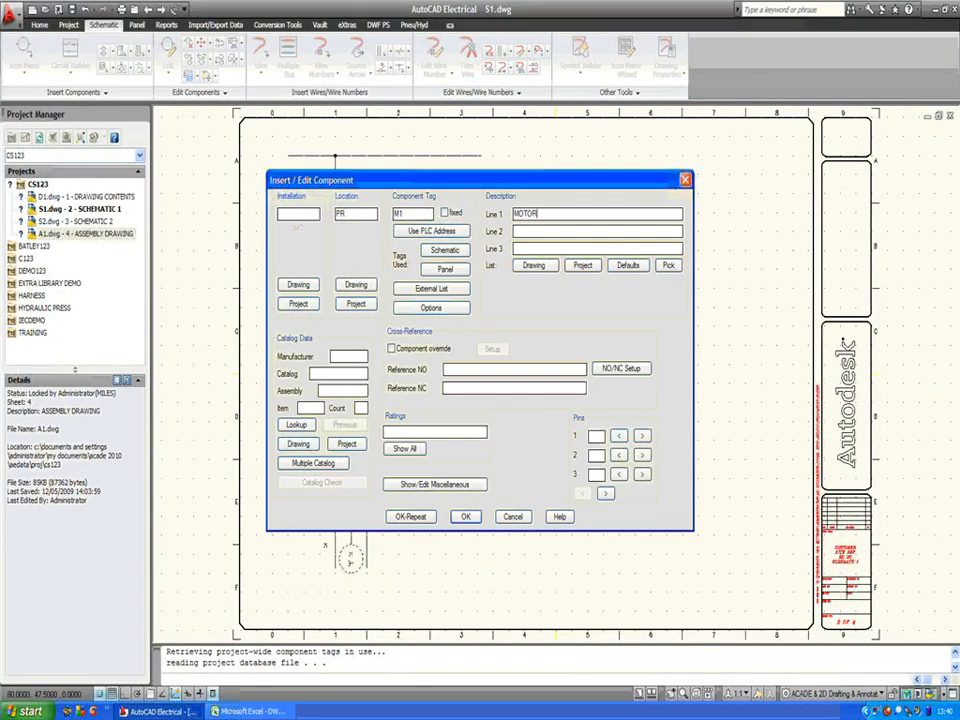
click(514, 231)
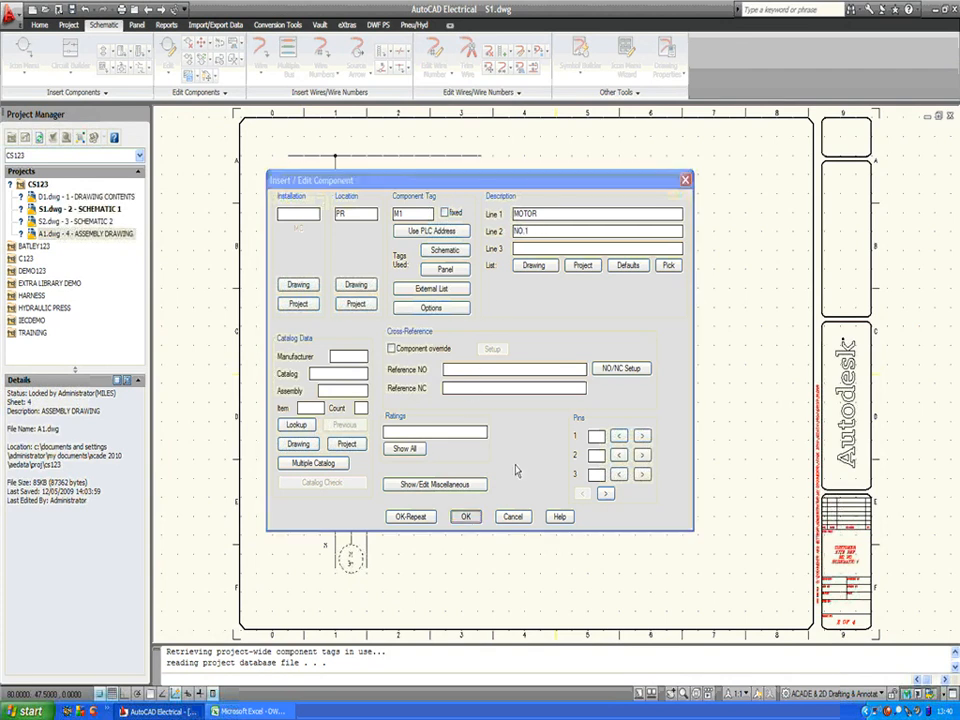
click(466, 517)
- Draw a wire from the underside of motor M1 up through terminal X1 E, ending in a short downward leg beyond it
scroll(398, 567, up, 3)
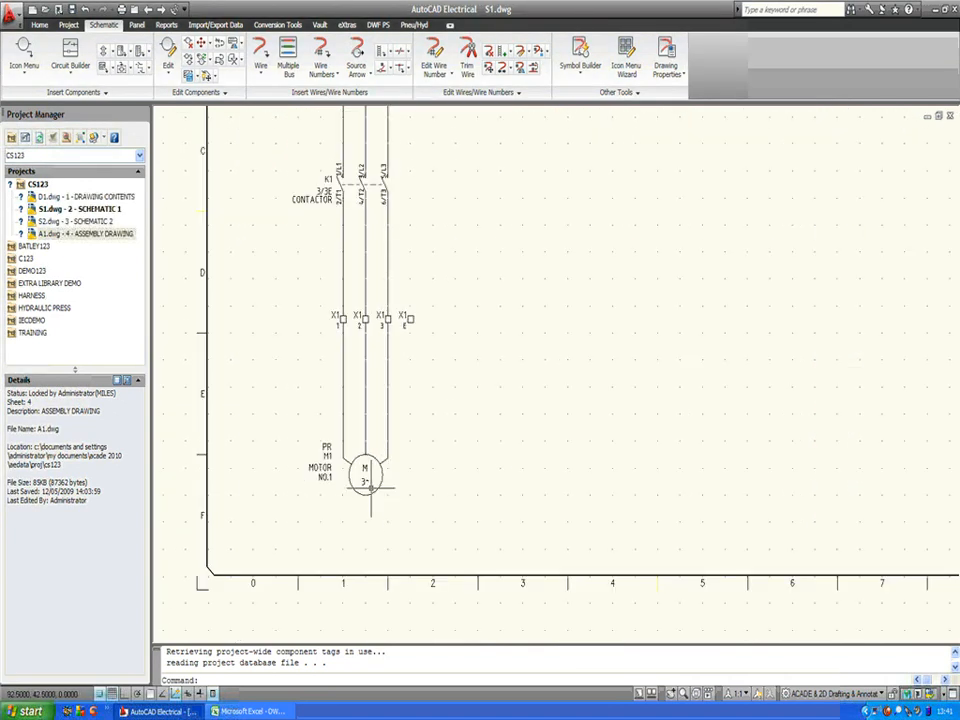
right_click(365, 481)
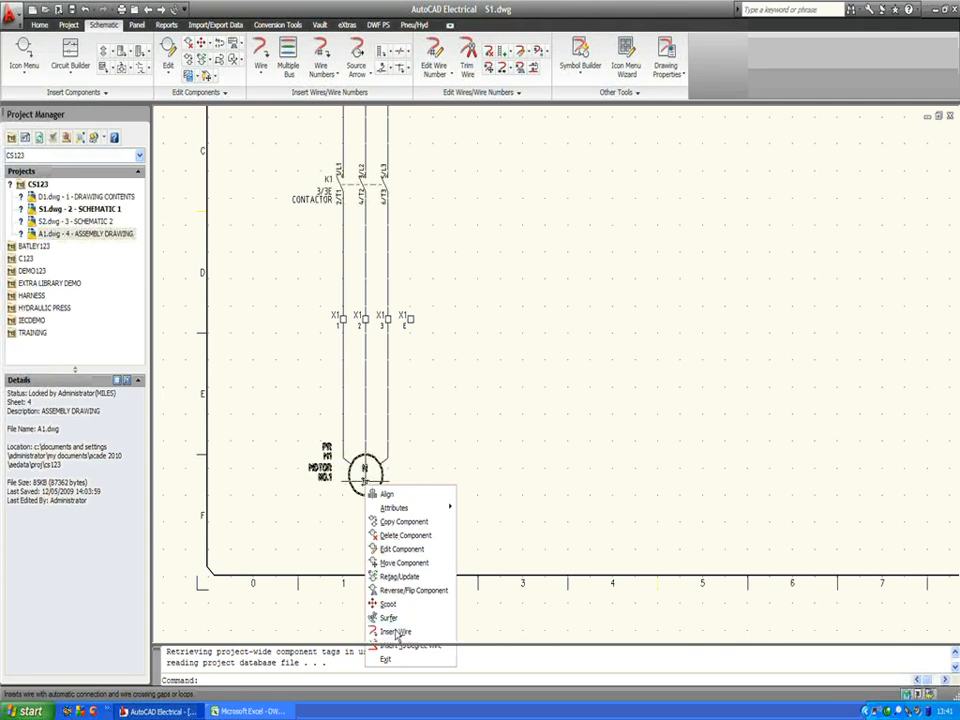
click(393, 632)
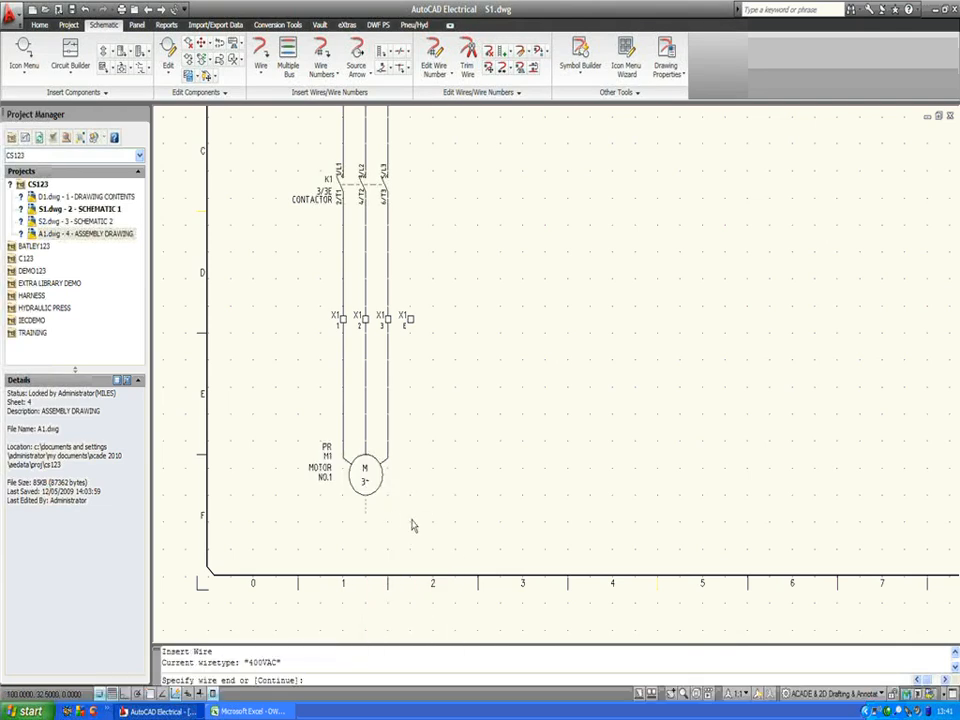
click(410, 515)
key(Return)
click(410, 515)
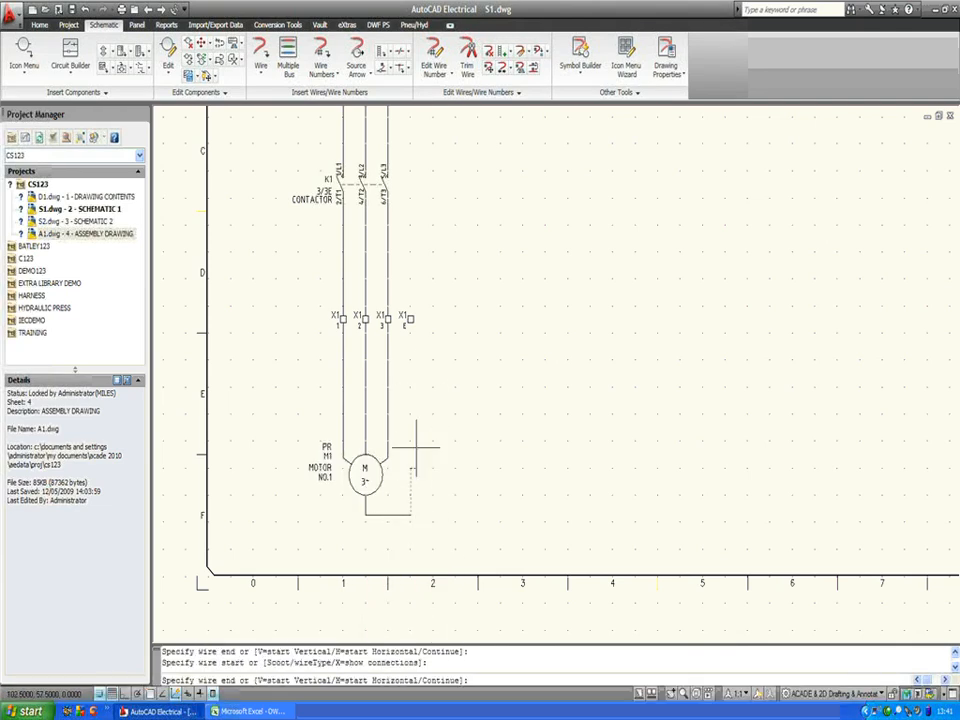
click(455, 292)
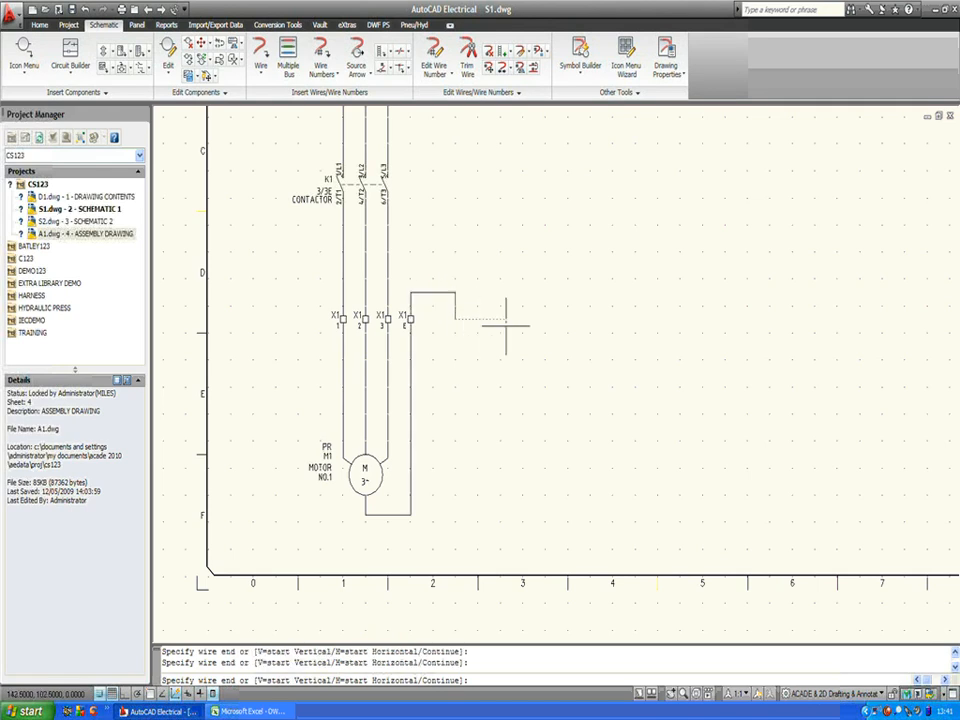
key(Return)
key(Escape)
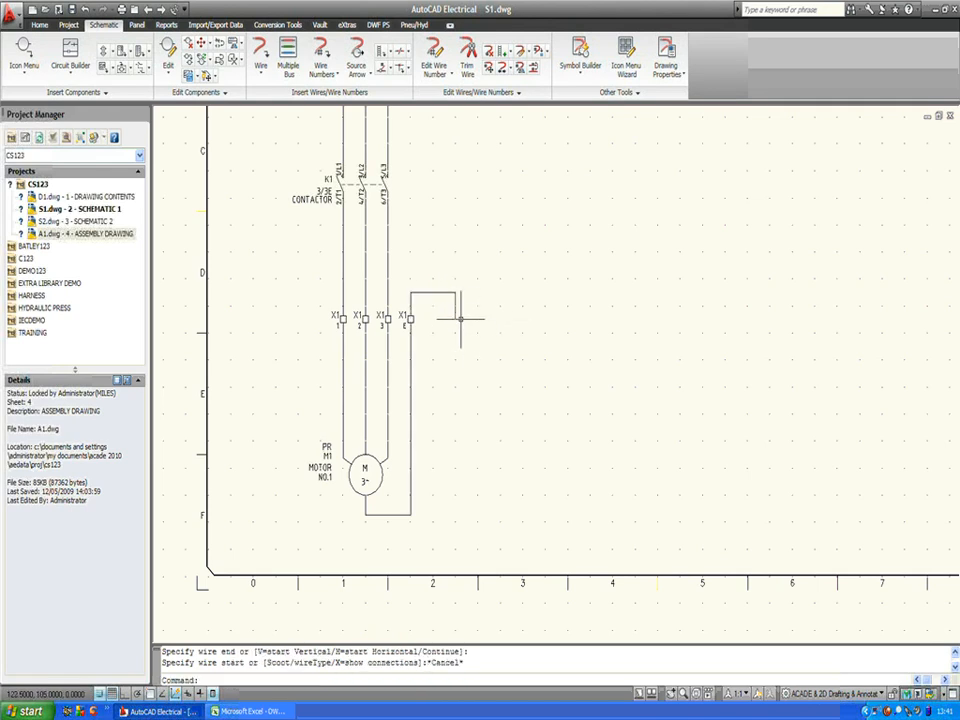
- Change the wires from the motor's underside through terminal X1 E to the GREEN-YELLOW 2.5MM EARTH wire type
right_click(456, 314)
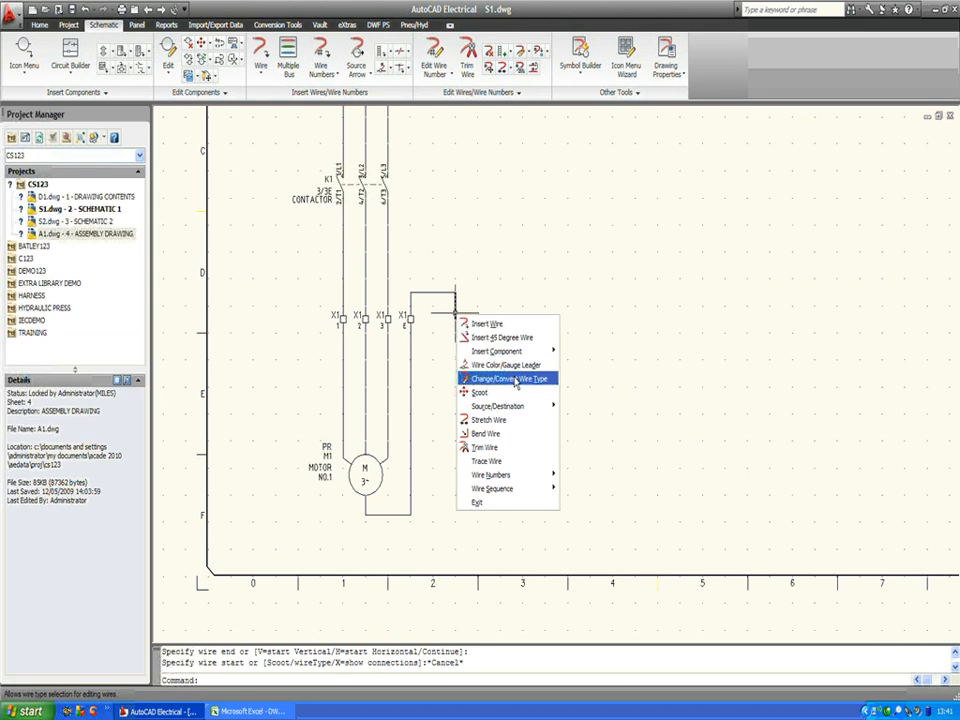
click(513, 380)
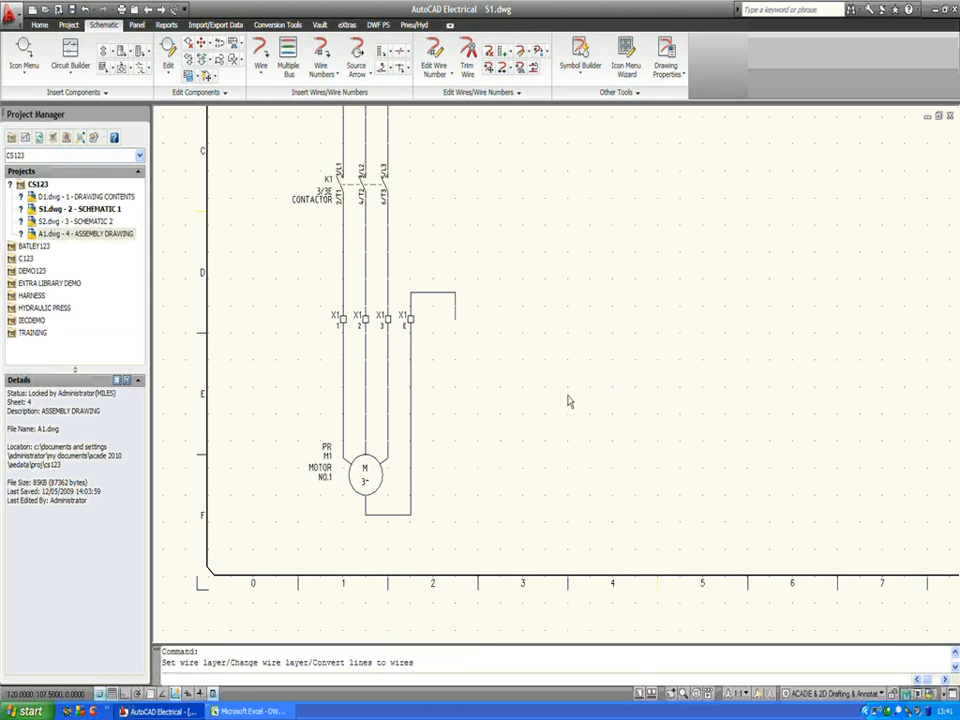
click(454, 321)
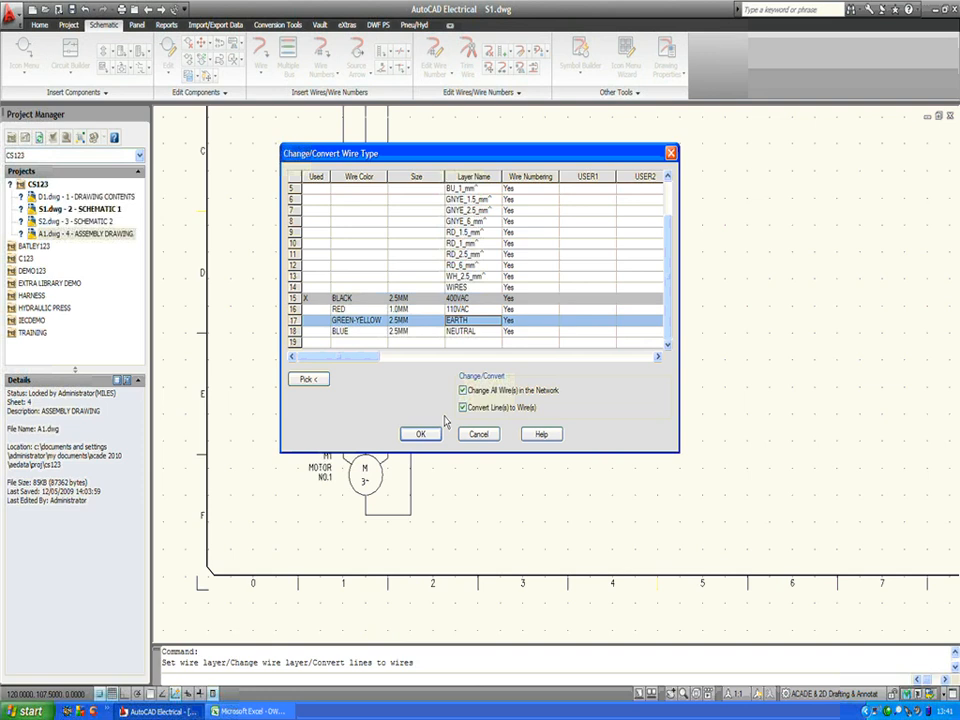
click(420, 433)
click(410, 440)
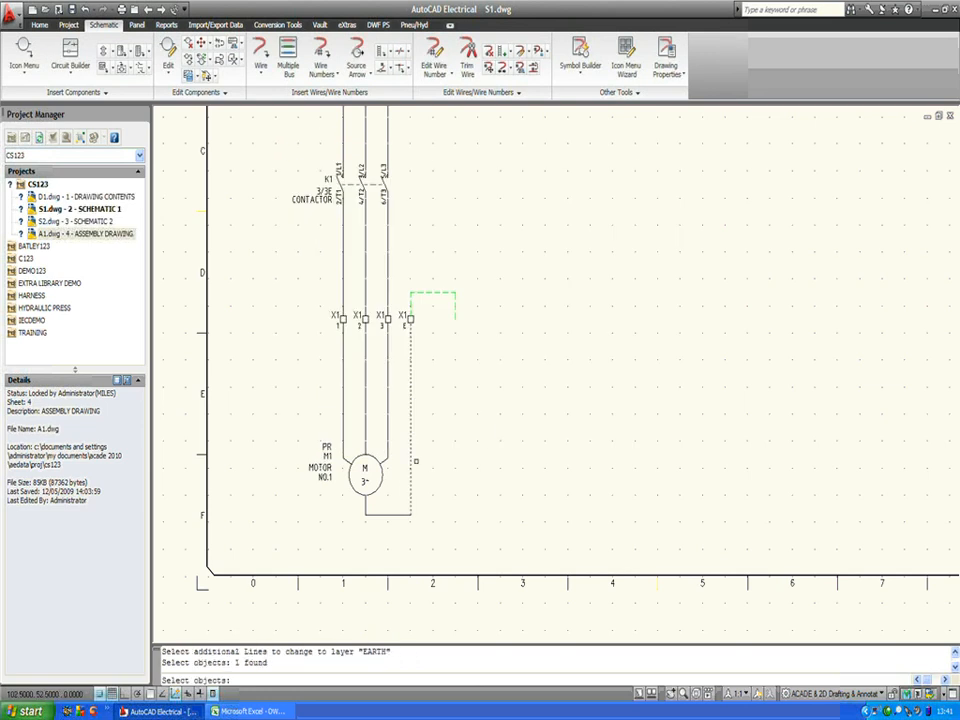
key(Return)
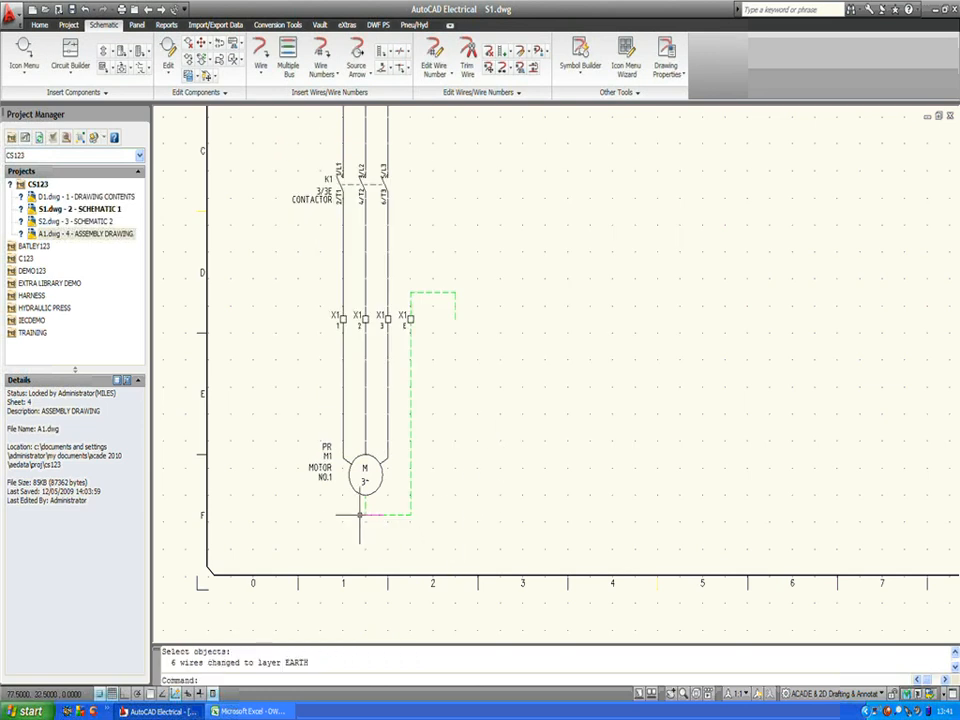
- Insert an Earth/Ground symbol at the free end of the green earth wire's short downward leg
right_click(455, 319)
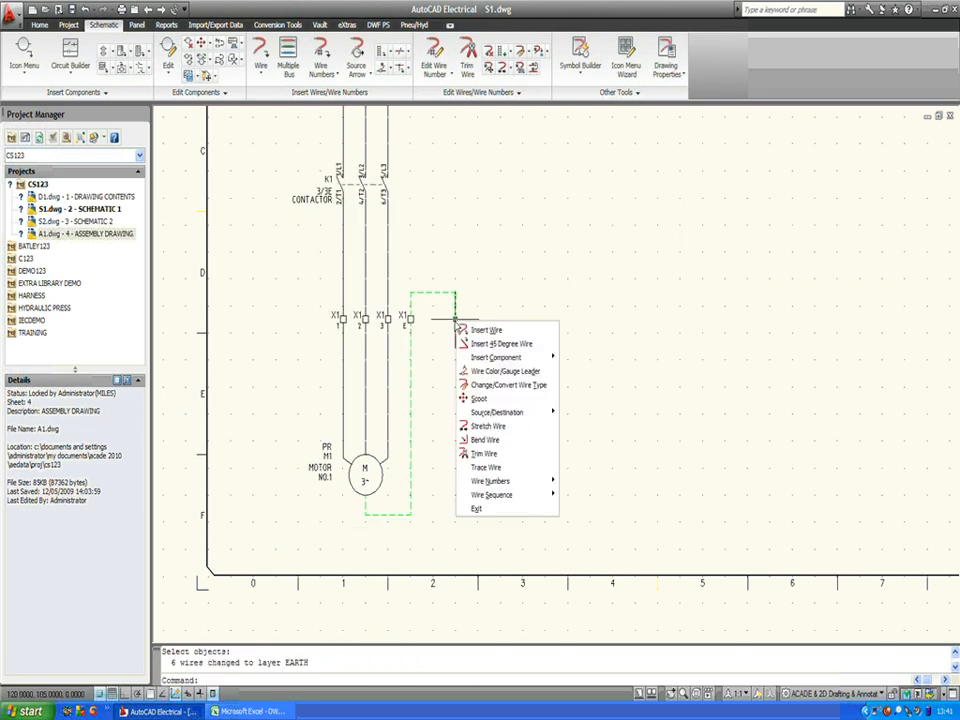
mouse_move(530, 357)
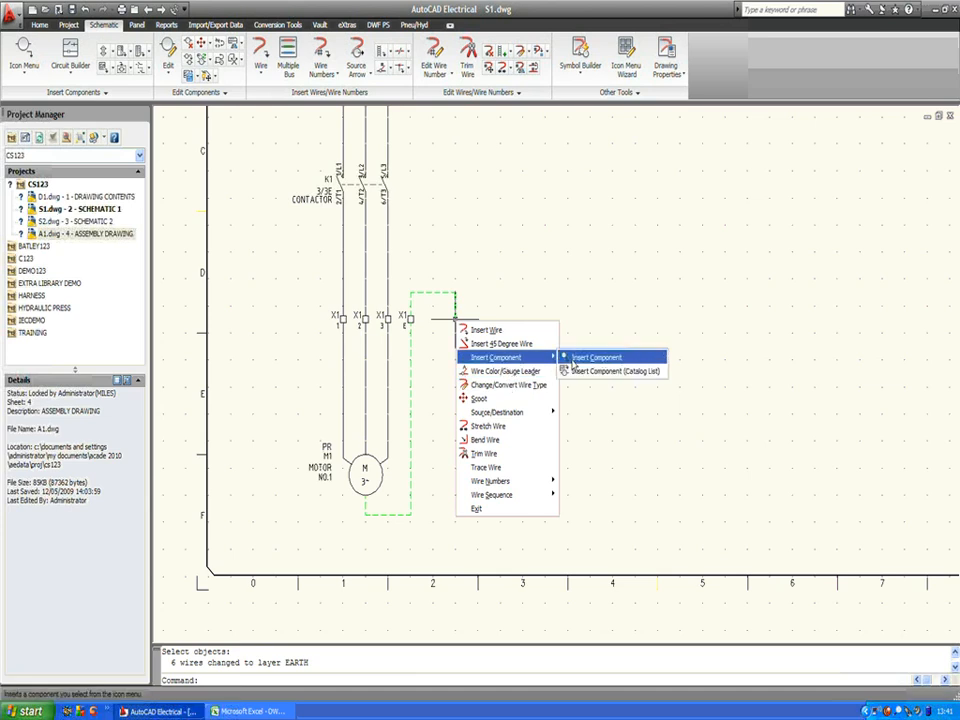
click(575, 360)
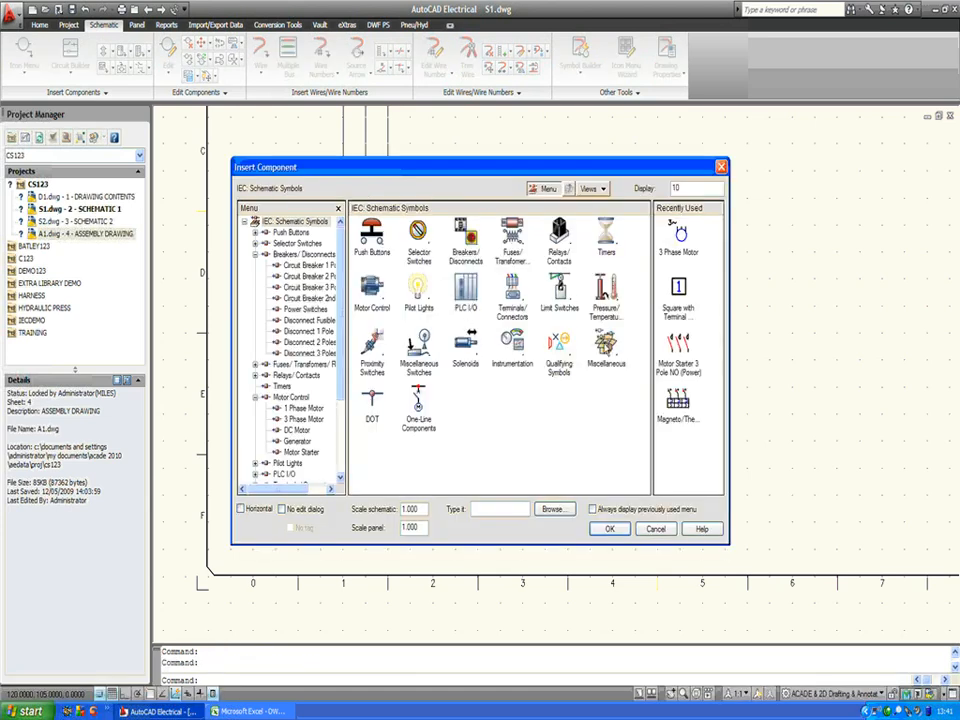
click(606, 347)
click(470, 298)
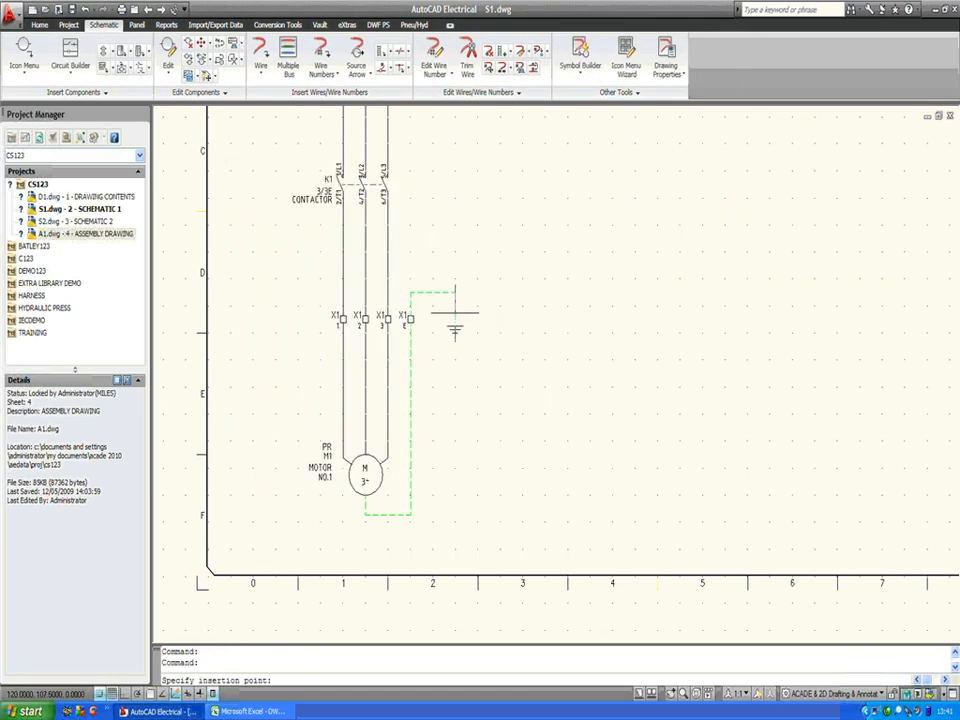
click(455, 313)
click(468, 517)
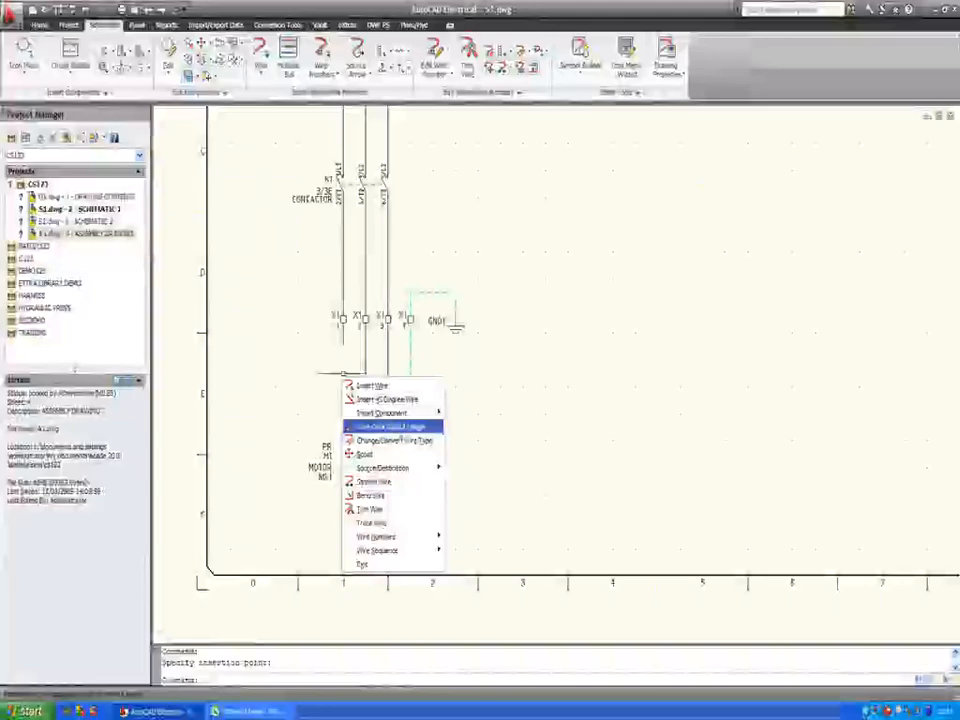
- Insert a Cable with Shield marker across the three motor wires and the earth wire, between the X1 terminals and the motor
mouse_move(382, 412)
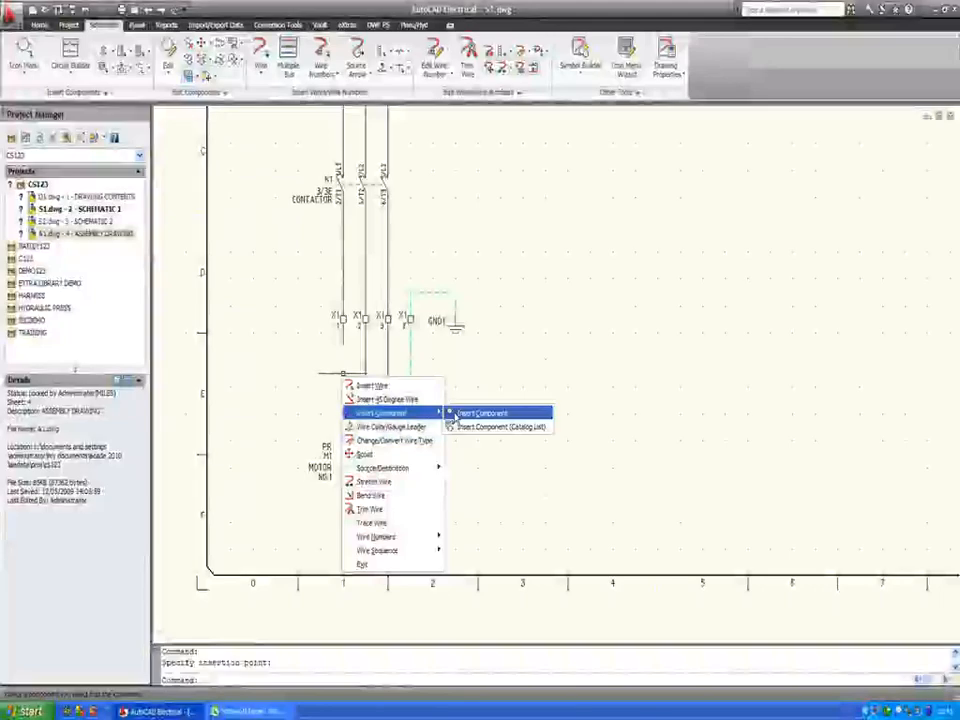
click(493, 413)
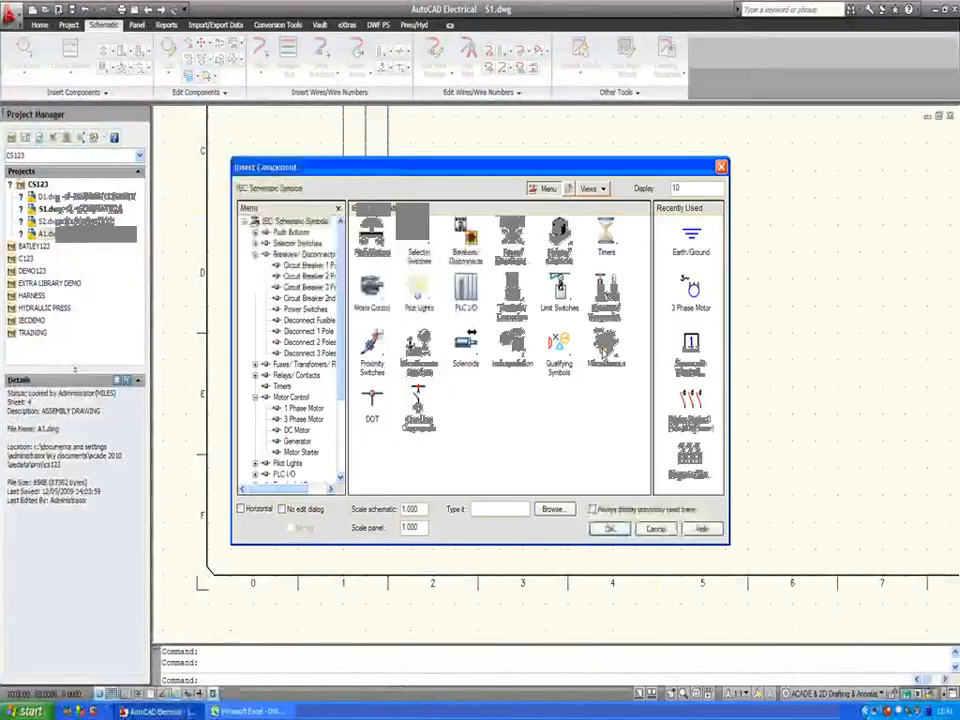
click(607, 350)
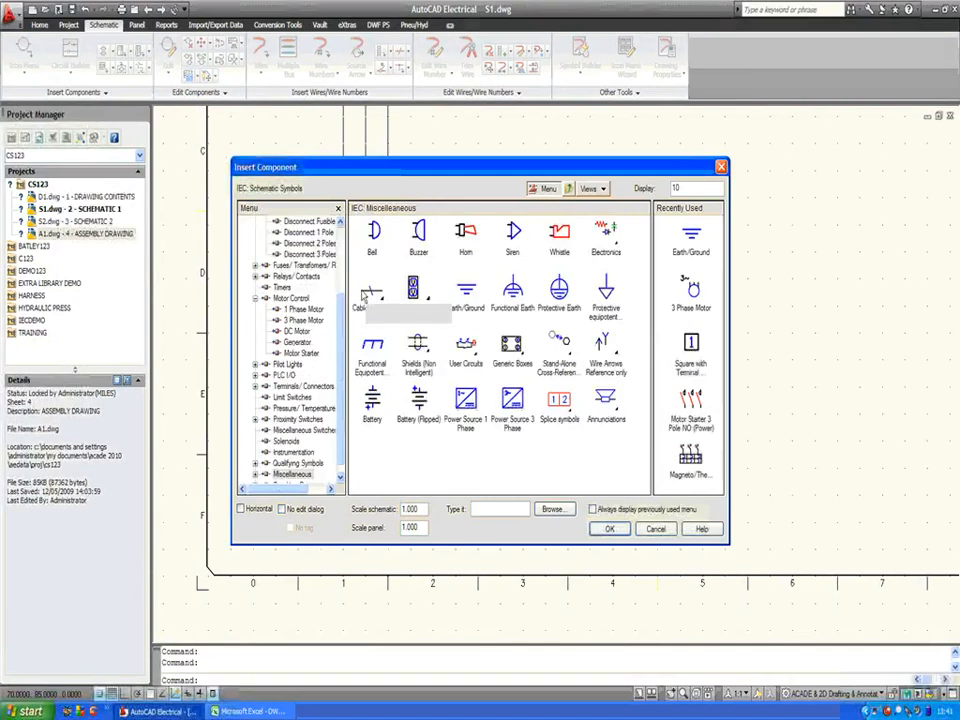
click(390, 306)
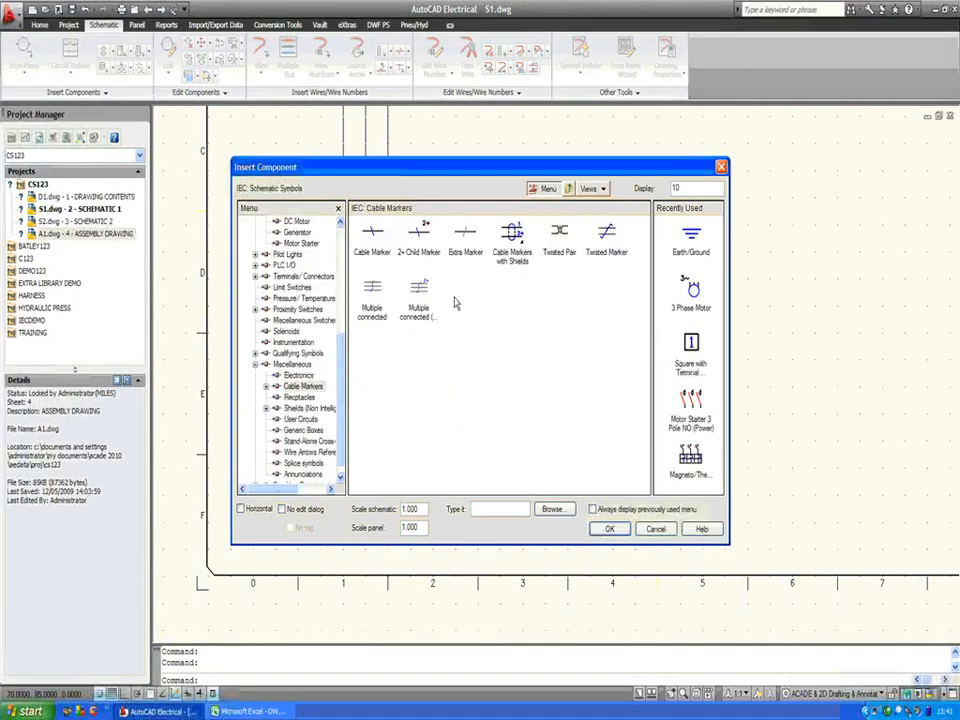
click(513, 239)
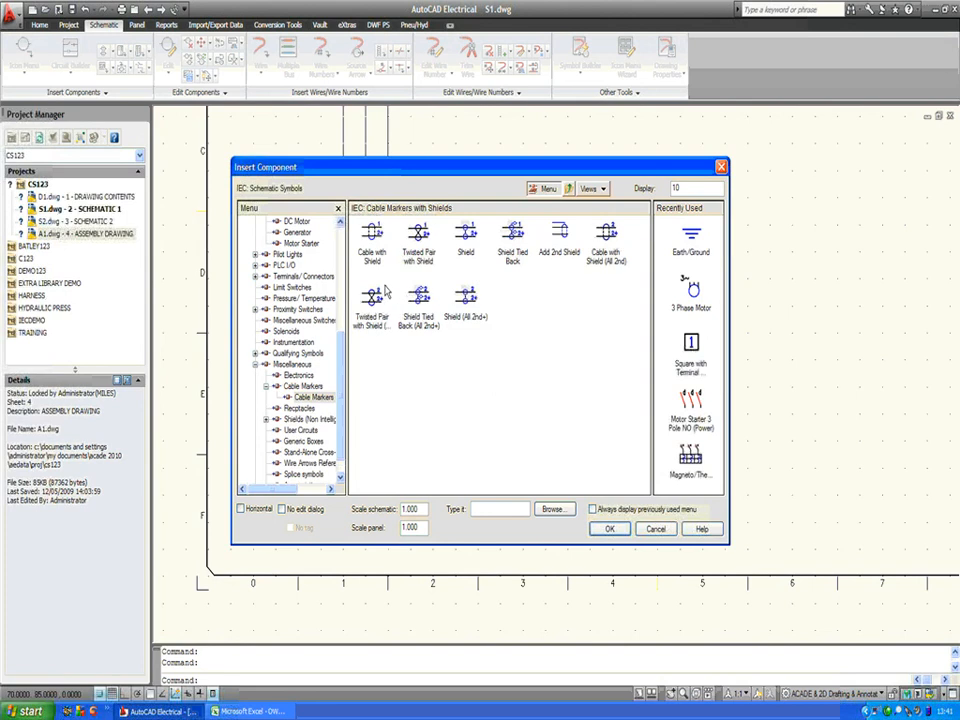
click(372, 234)
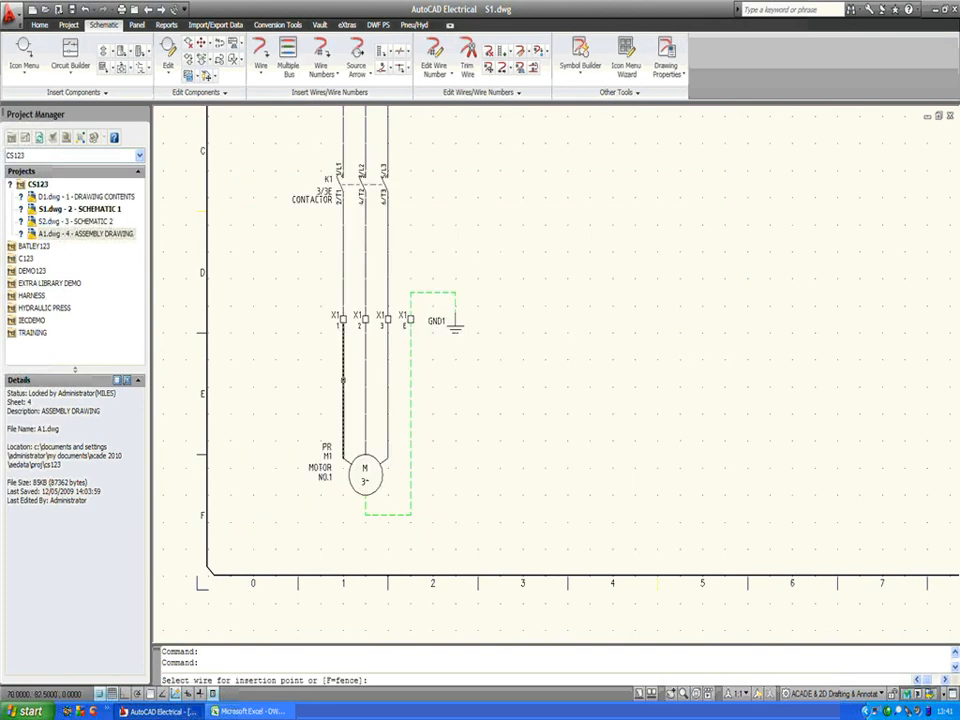
click(365, 380)
click(388, 381)
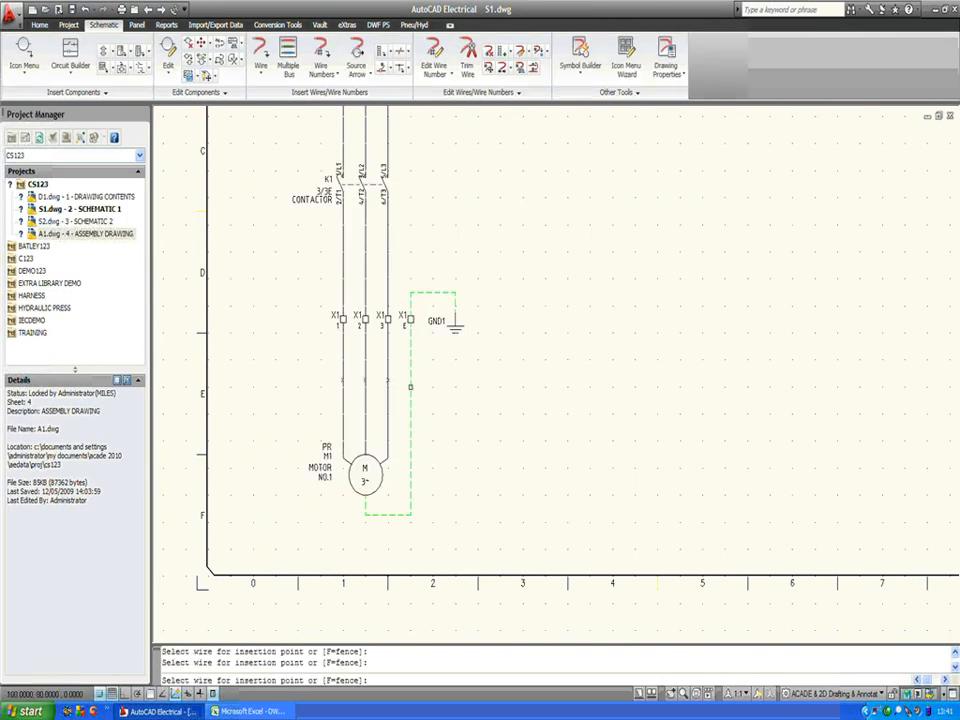
right_click(489, 373)
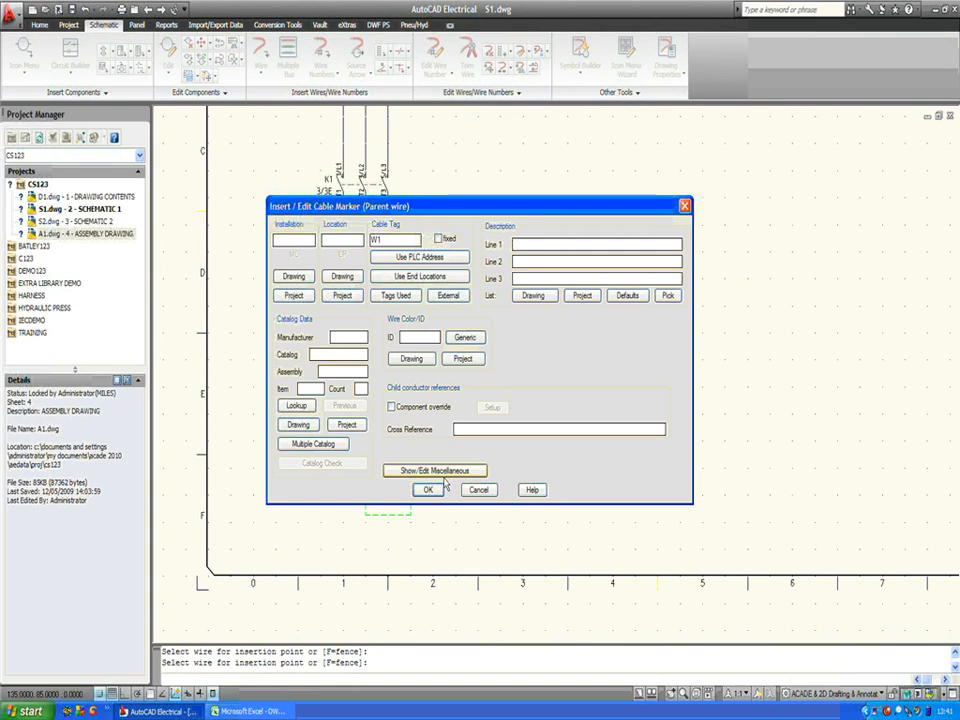
- Assign the ELAND four-conductor cable A9SWA4015 to cable marker W1 from the parts catalog
click(298, 406)
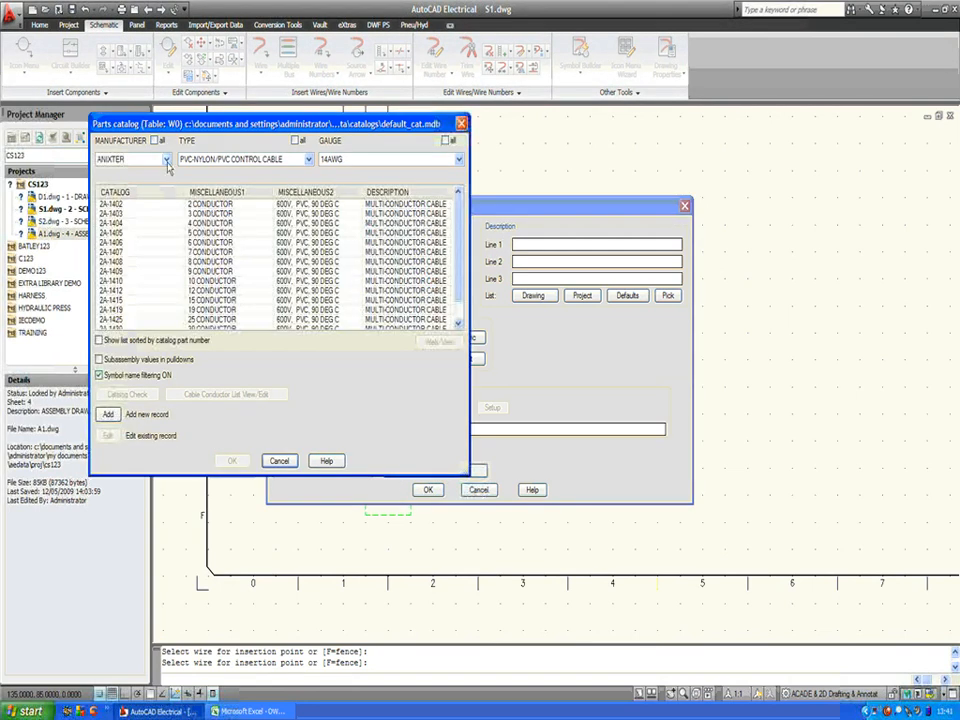
click(135, 159)
click(128, 203)
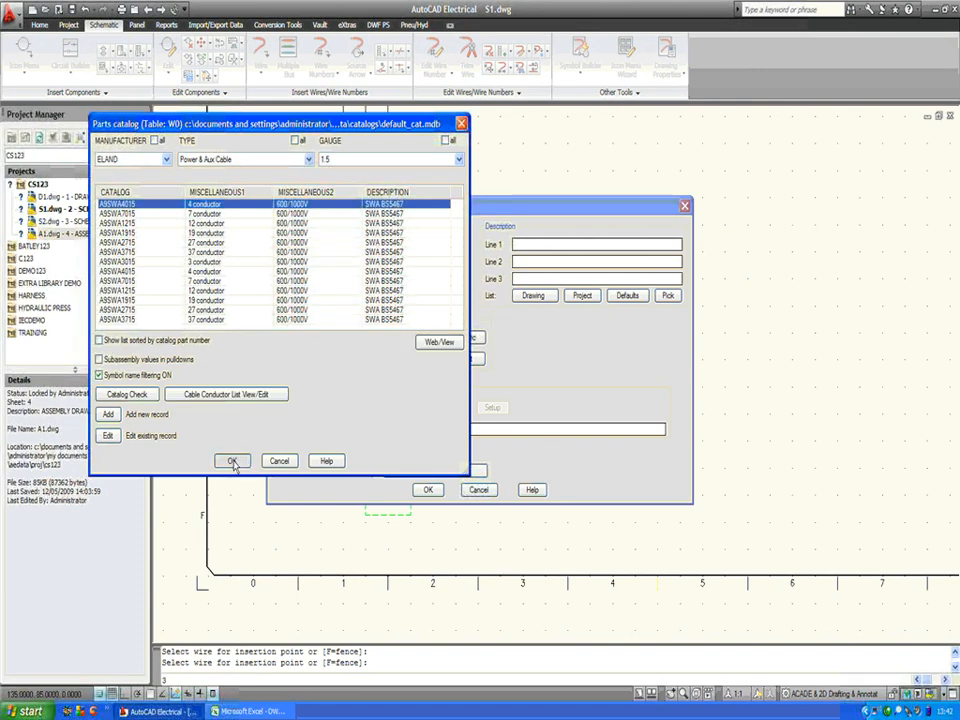
click(231, 460)
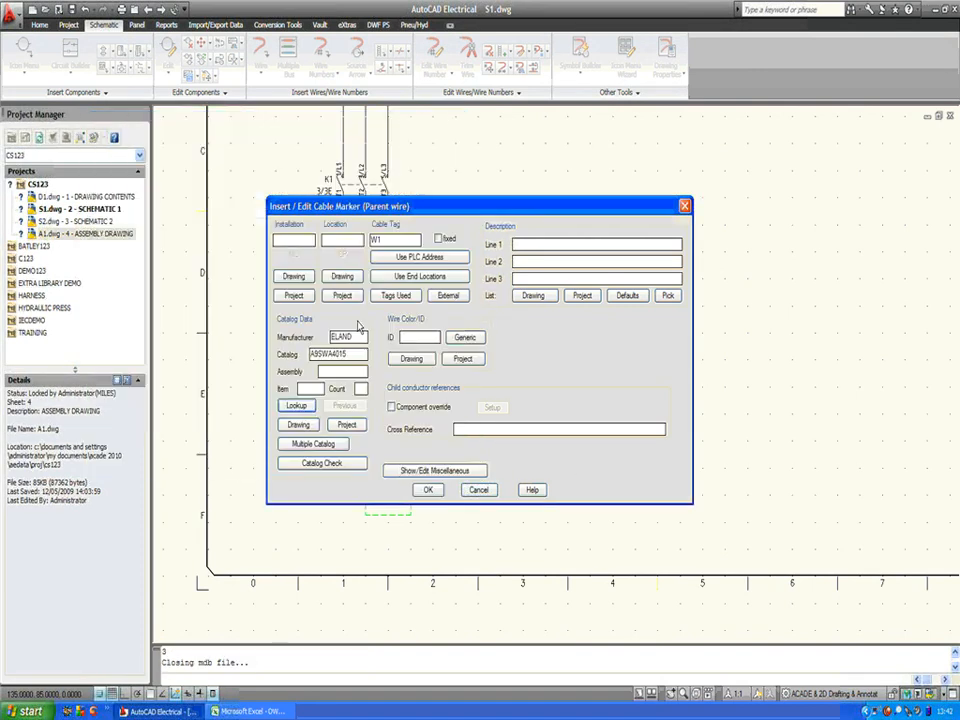
click(427, 489)
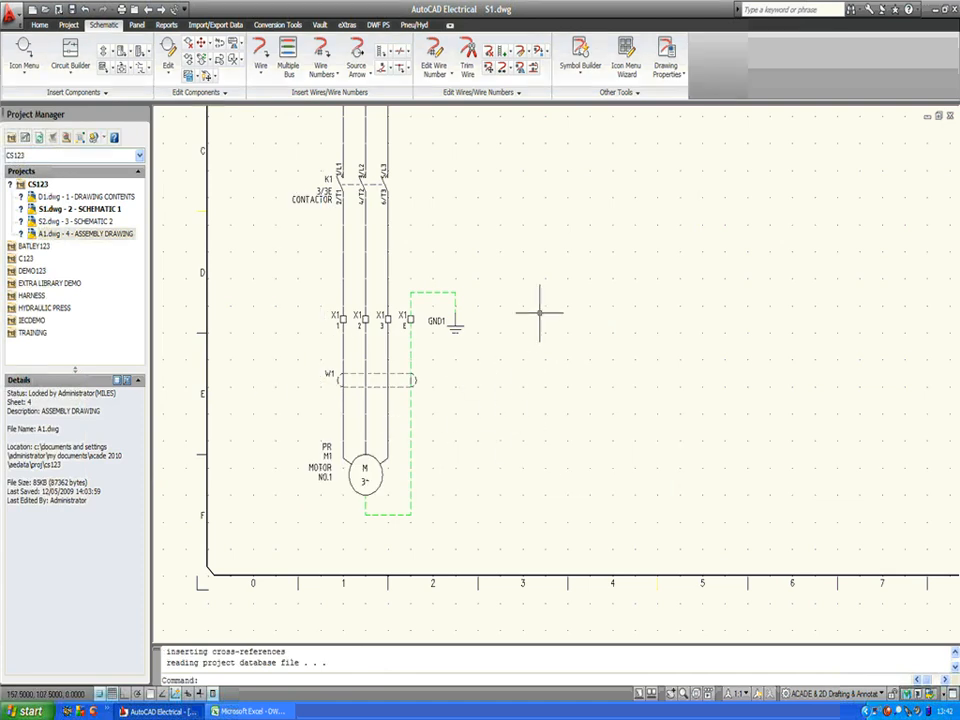
- Set up 3 Phase wire numbering with an empty base, incrementing suffix L1 and a maximum of 3
scroll(485, 395, down, 3)
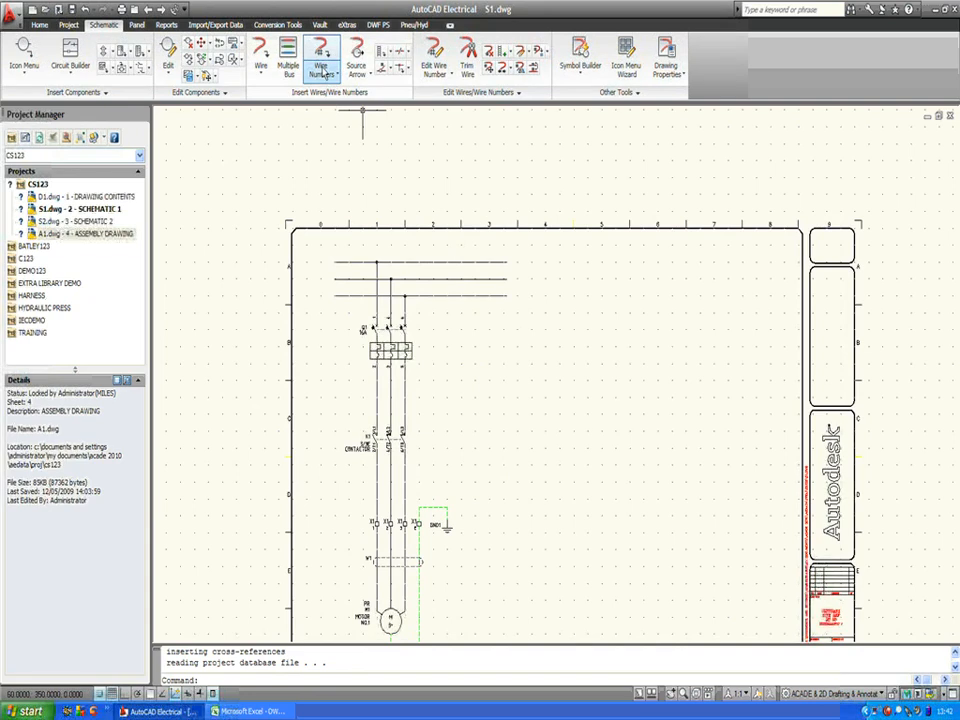
click(322, 76)
click(328, 124)
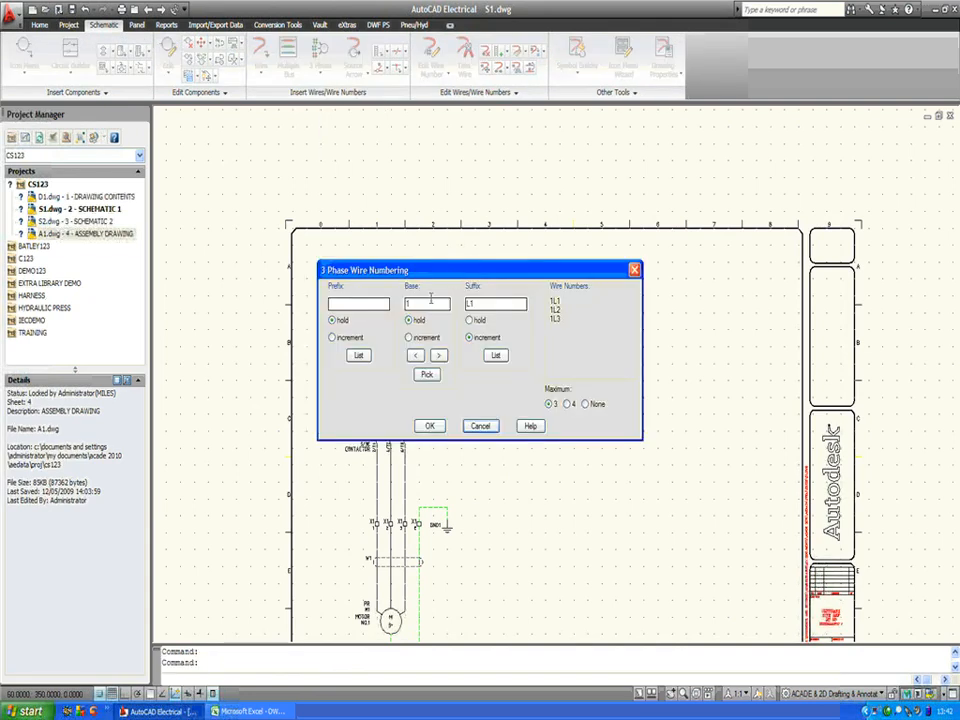
drag(430, 302, 392, 301)
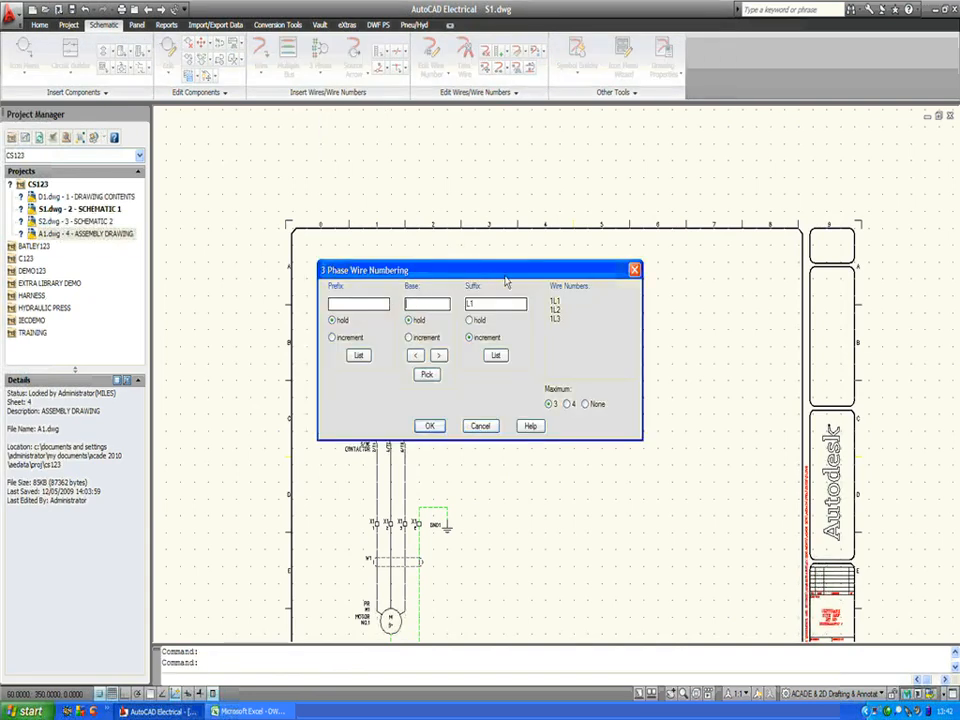
click(515, 306)
click(586, 404)
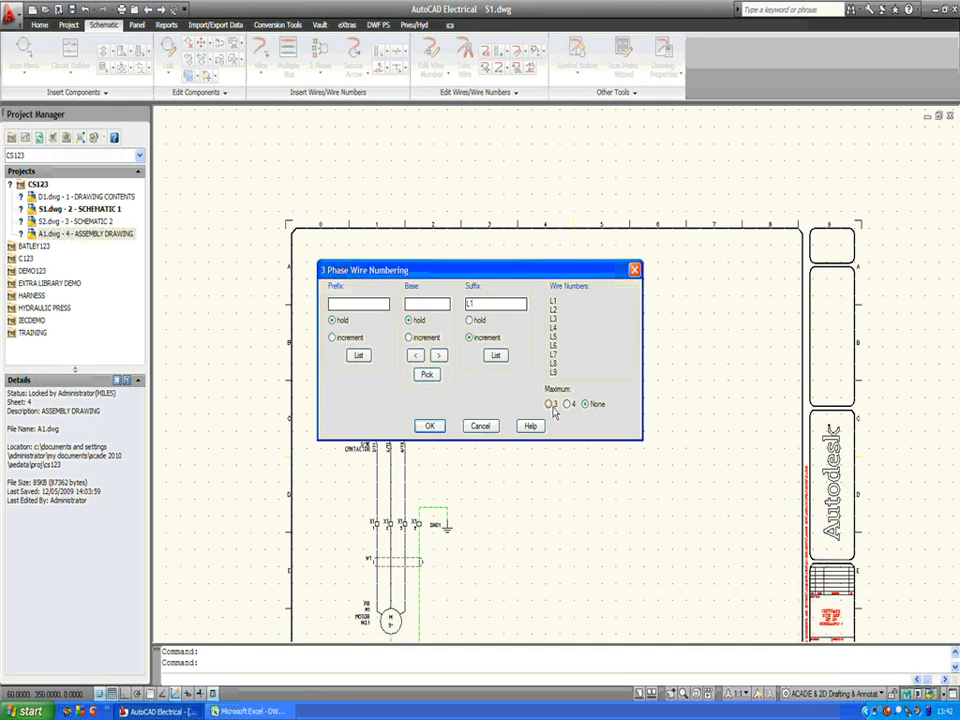
click(549, 404)
click(429, 426)
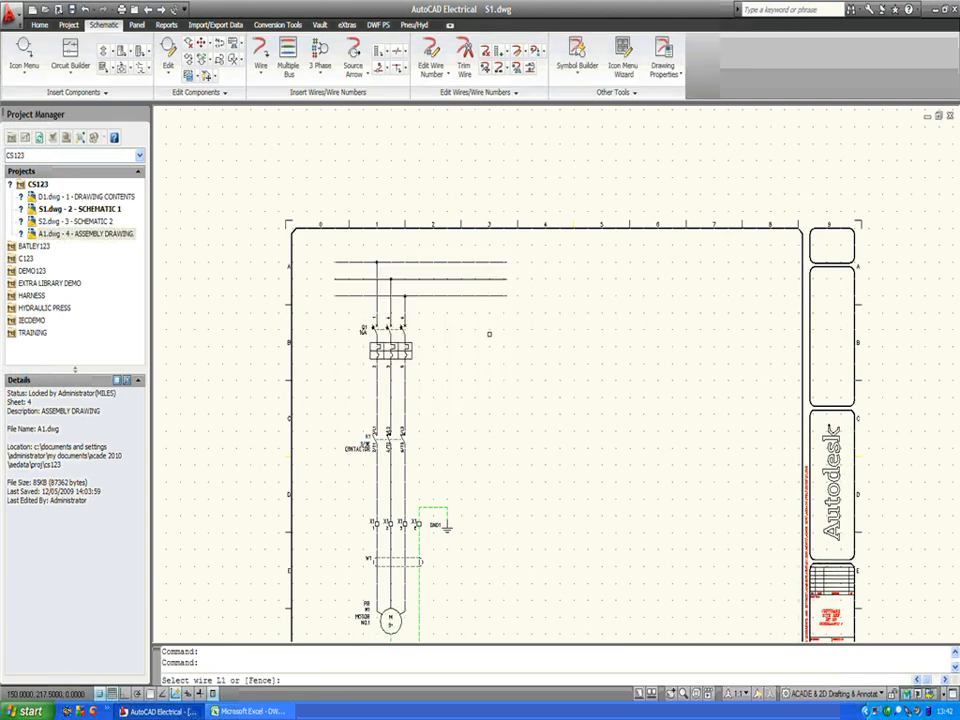
- Number the three horizontal supply wires L1, L2 and L3 using a fence across them
text(F)
key(Return)
click(436, 258)
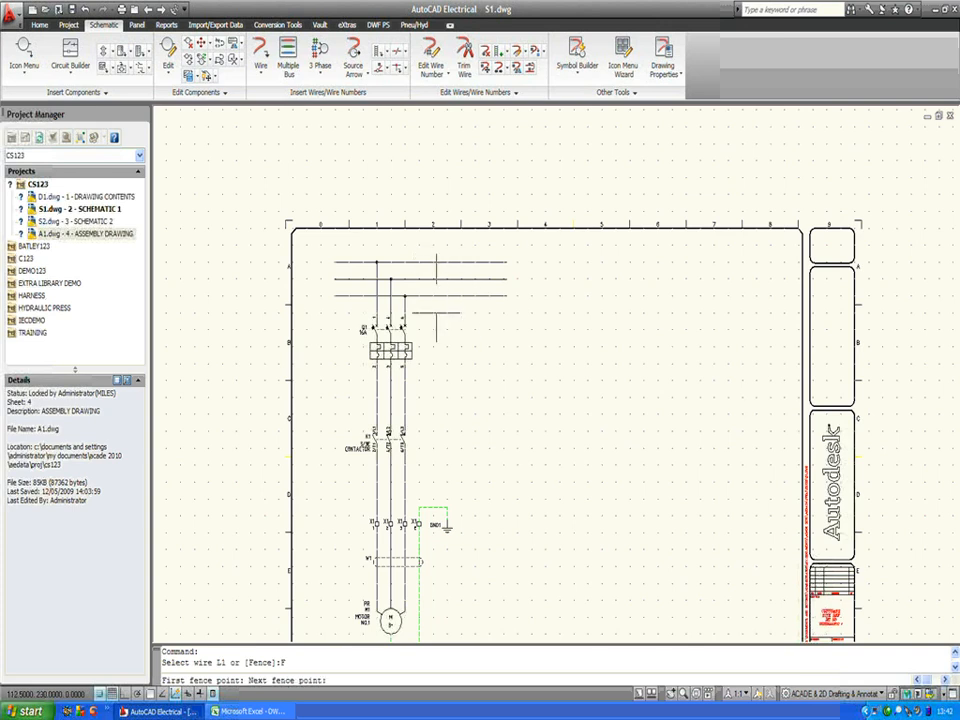
click(483, 427)
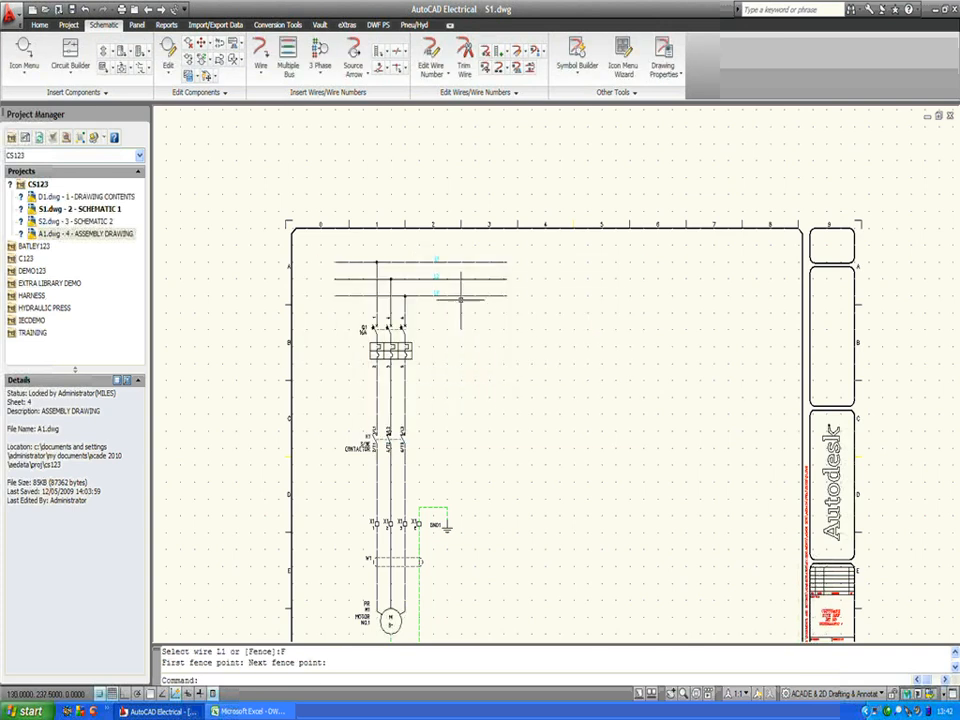
- Add a source signal arrow with code M1 at the right end of supply wire L1
scroll(460, 297, up, 3)
scroll(440, 280, up, 2)
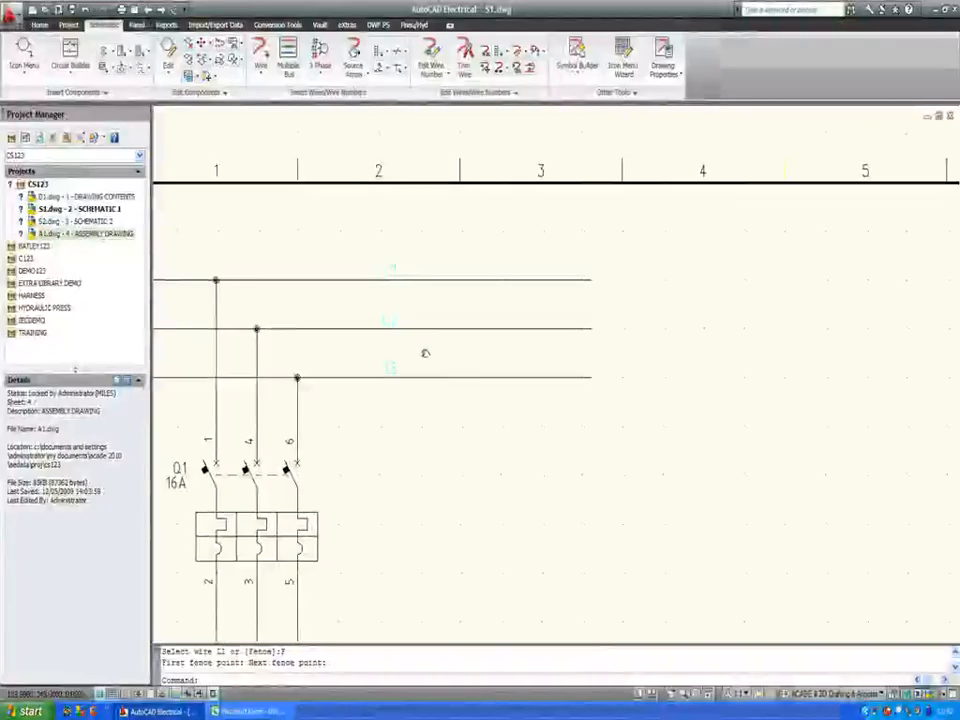
right_click(585, 285)
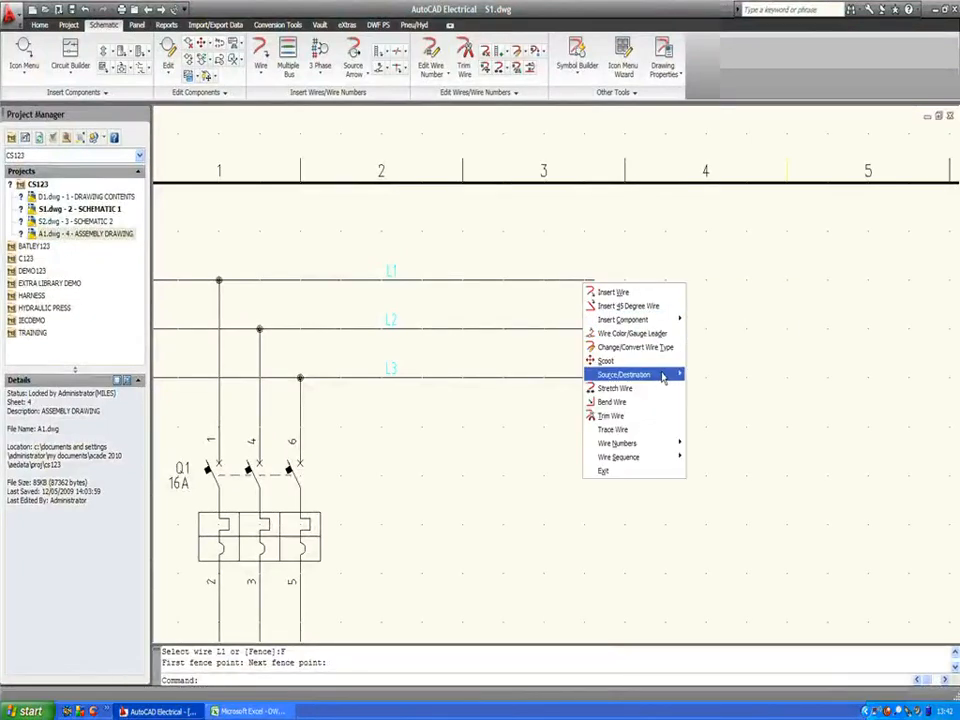
mouse_move(662, 376)
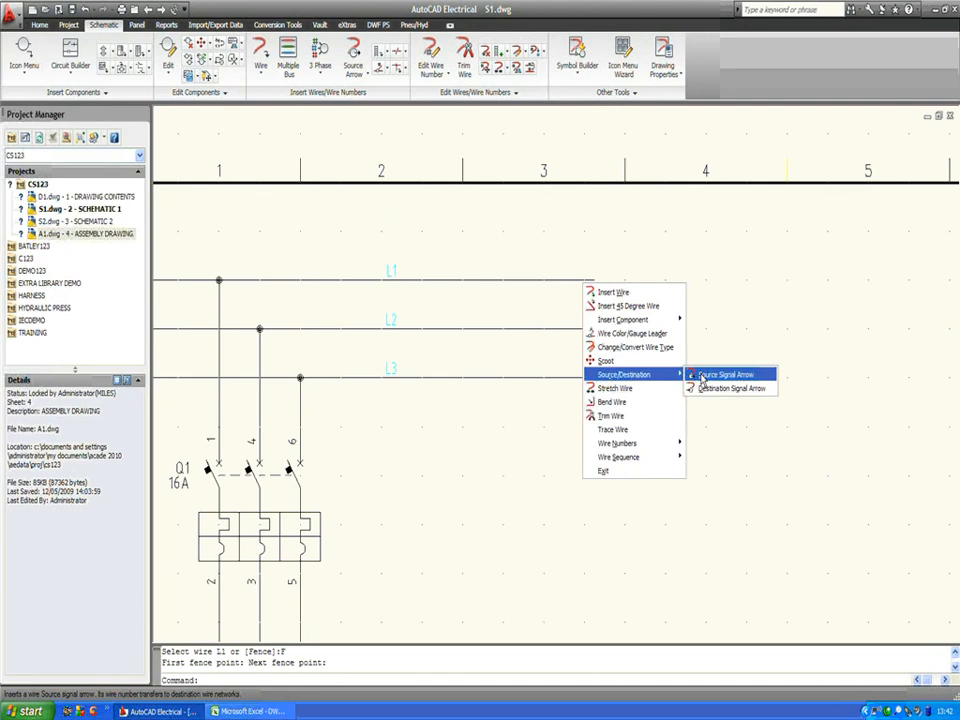
click(702, 376)
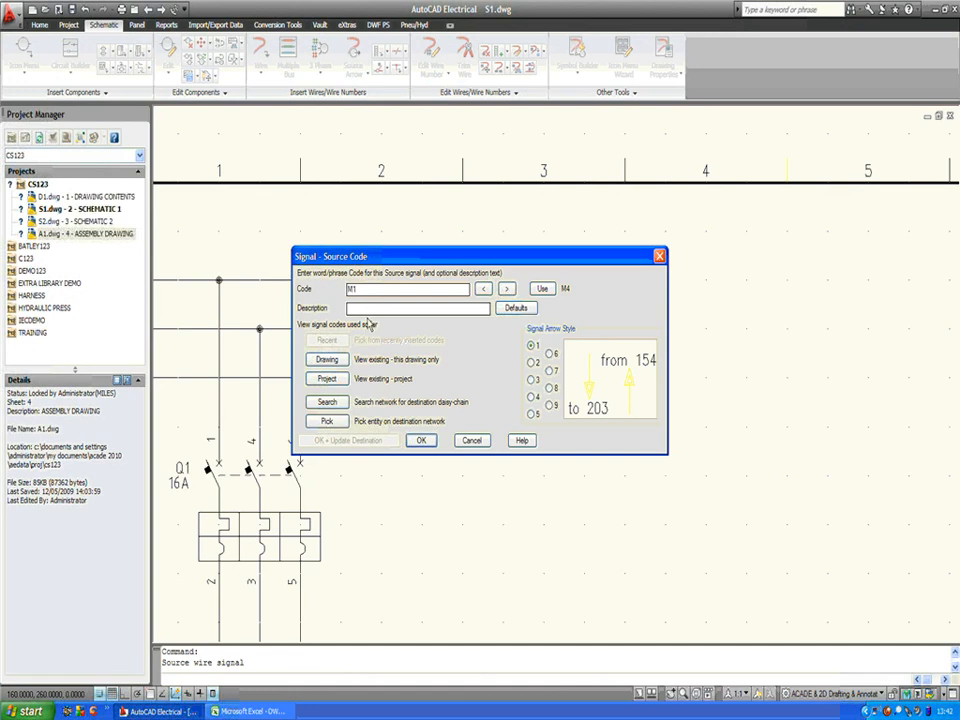
click(421, 440)
click(497, 358)
- Add a source signal arrow with code M2 at the right end of supply wire L2
key(Return)
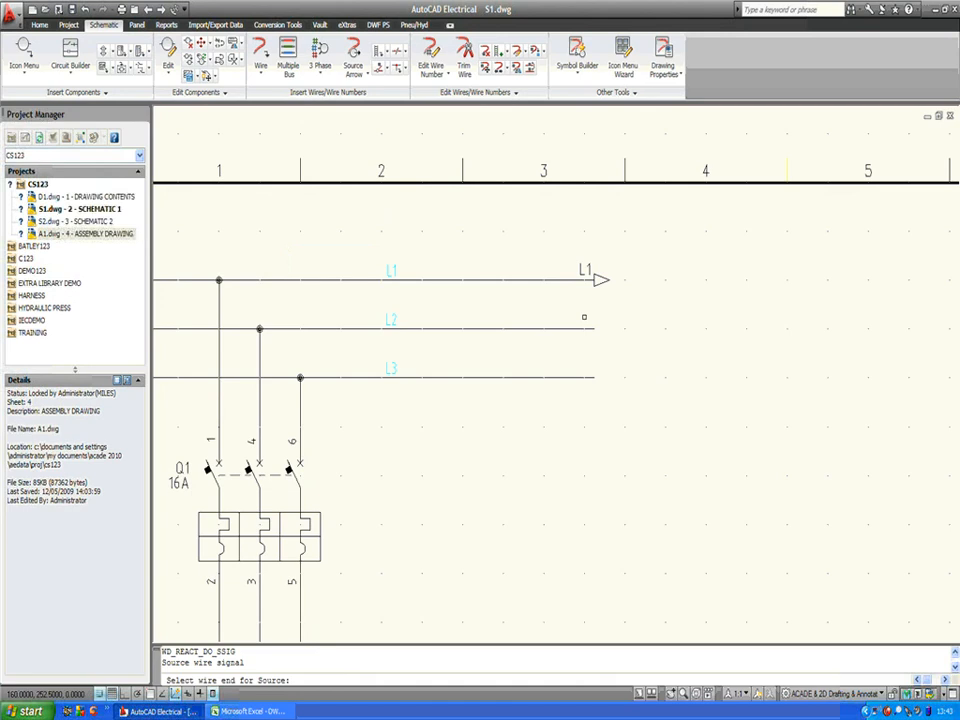
click(585, 328)
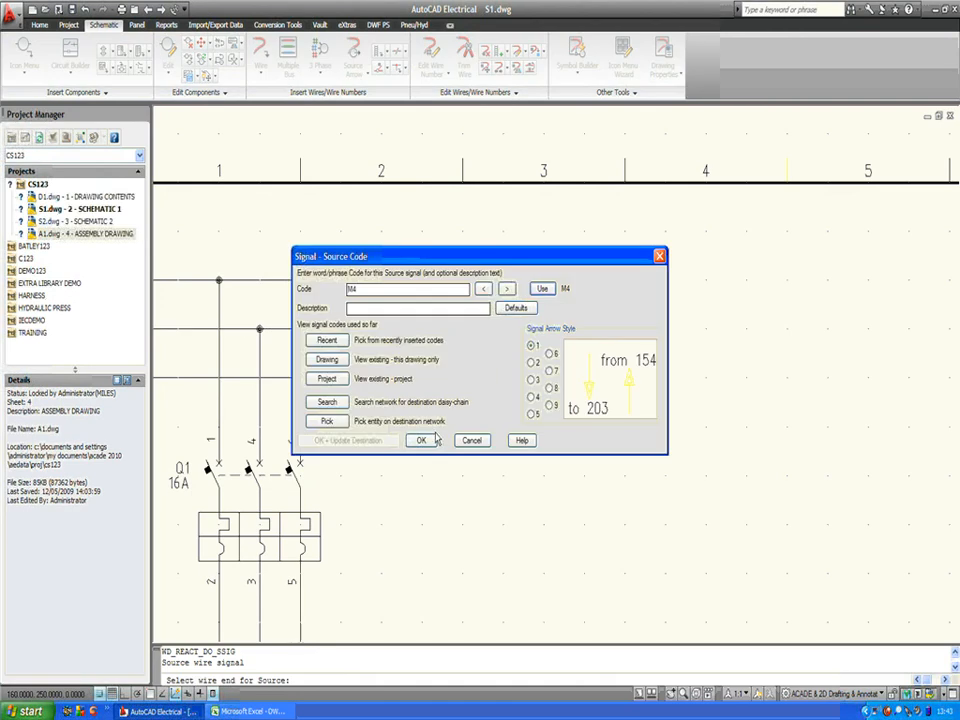
click(382, 289)
key(BackSpace)
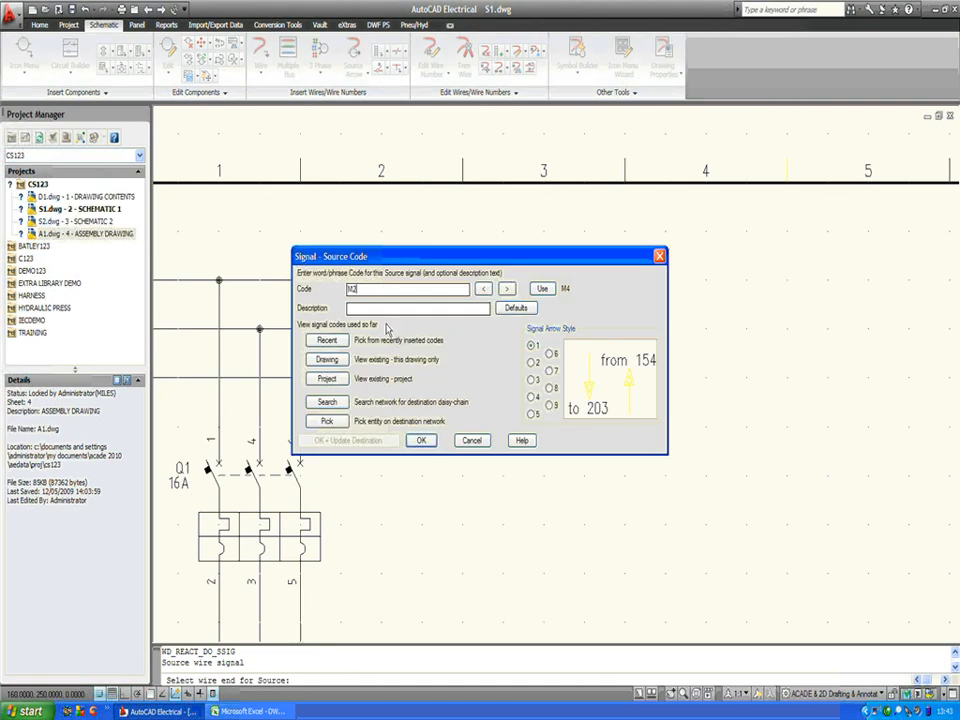
text(2)
click(421, 440)
click(497, 358)
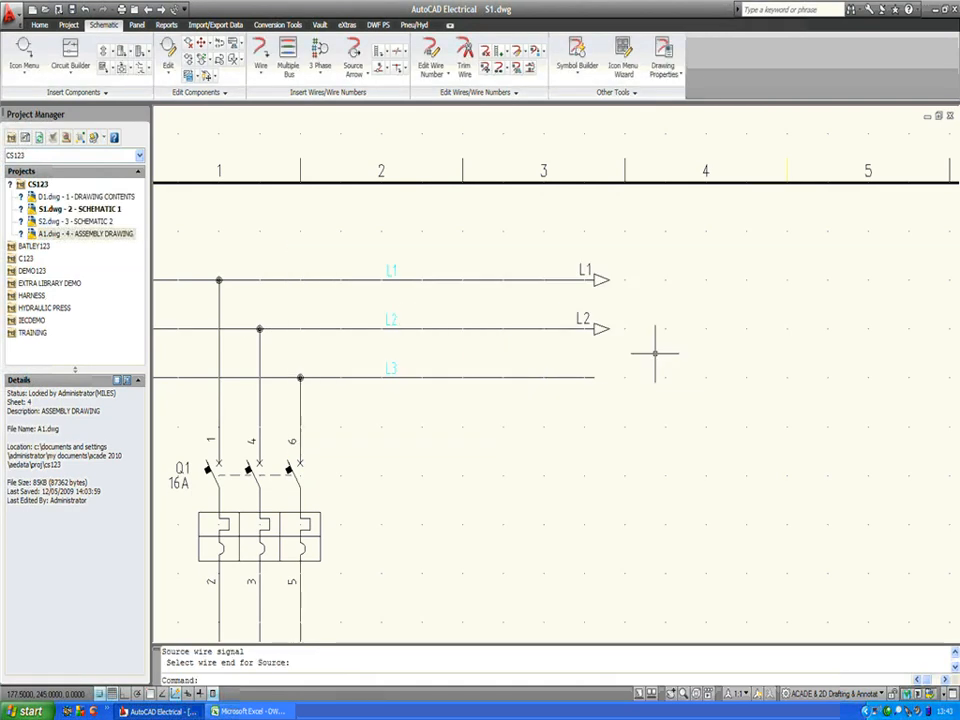
- Add a source signal arrow at the right end of supply wire L3
click(590, 377)
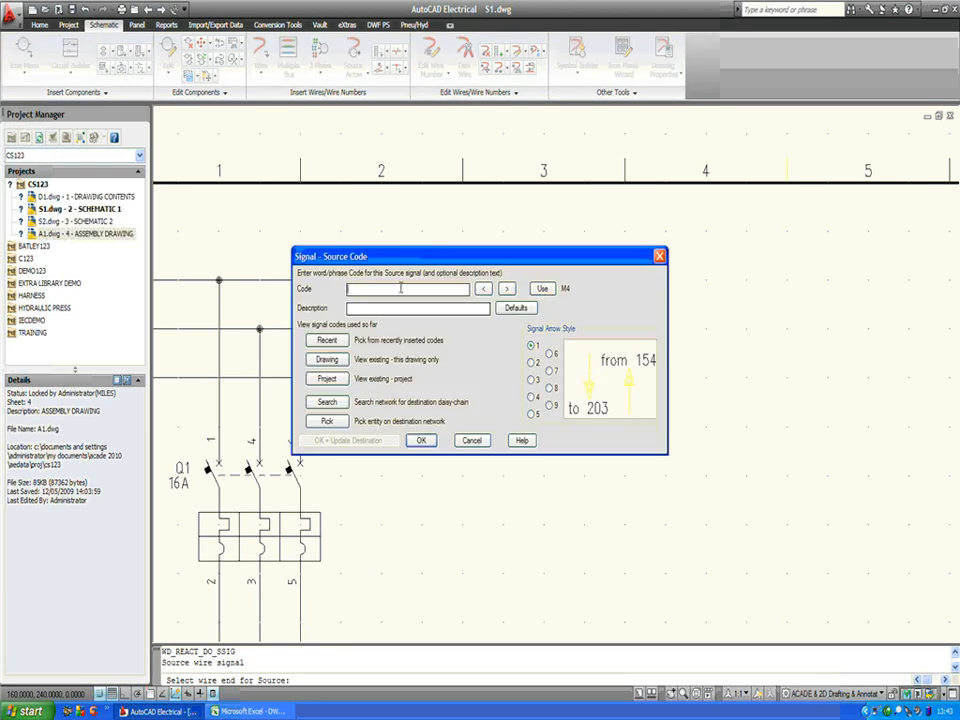
click(421, 440)
click(498, 357)
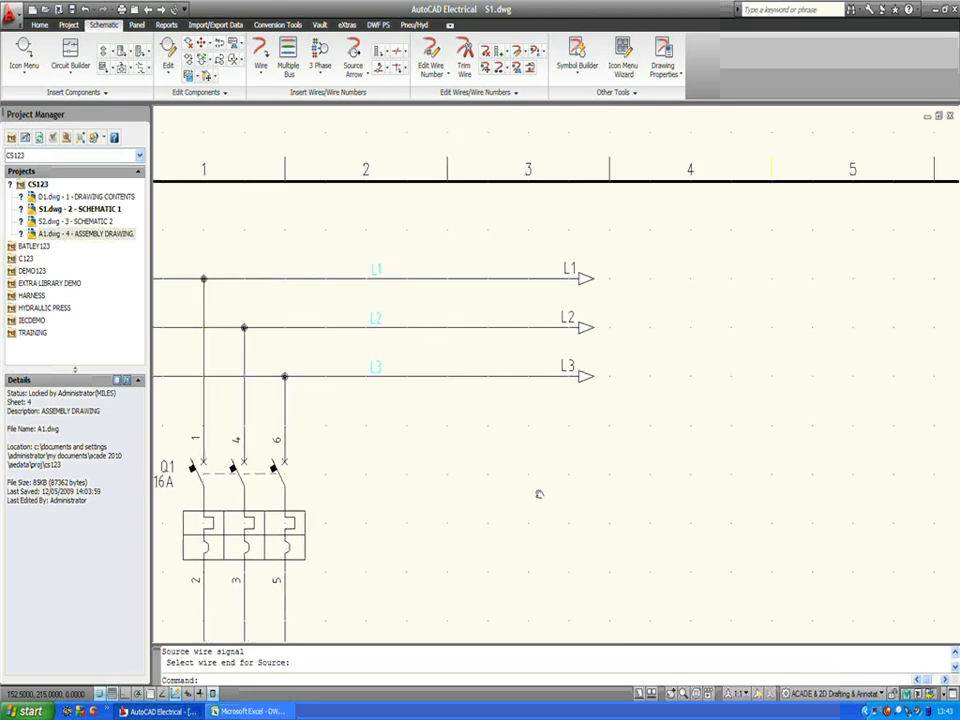
scroll(540, 490, up, 2)
text(z)
key(Return)
text(e)
key(Return)
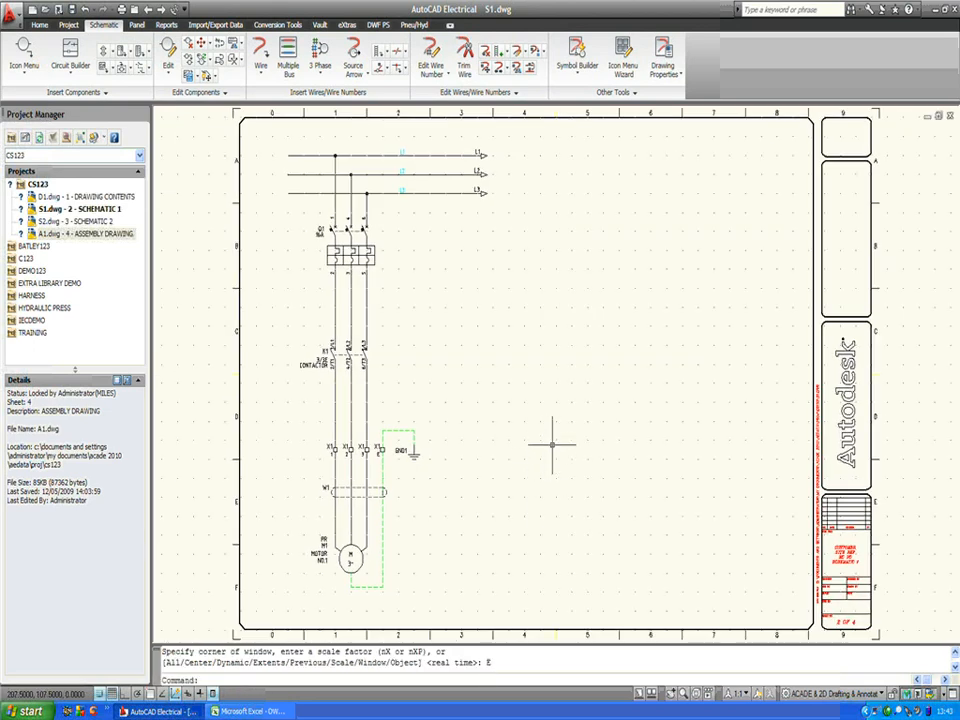
- Preview the S2.dwg and S1.dwg drawings of the CS123 project
click(103, 222)
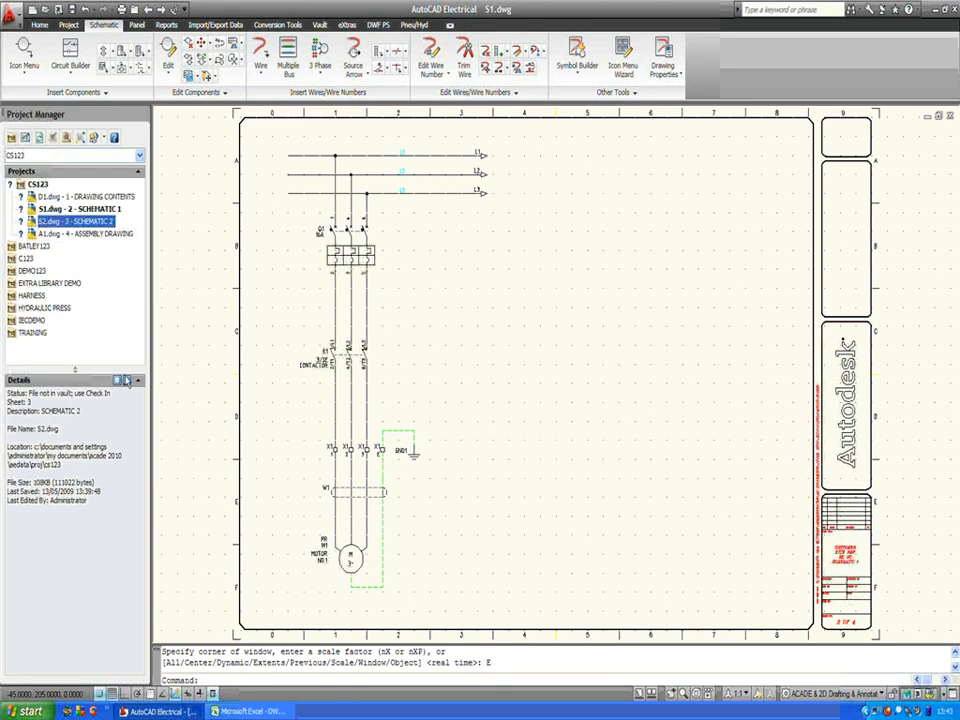
click(127, 382)
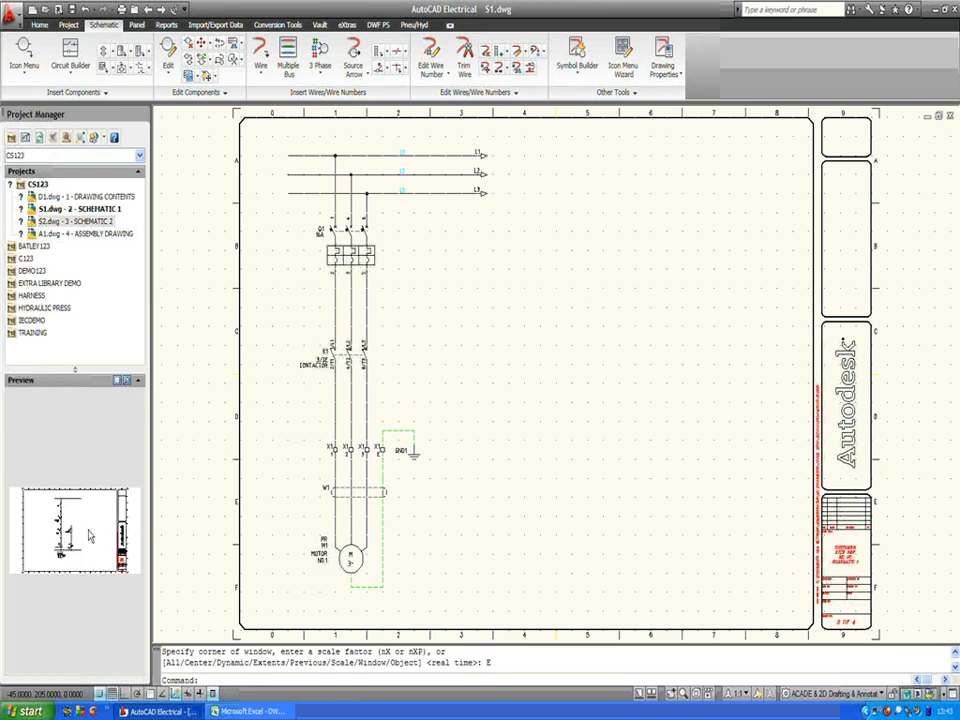
click(82, 212)
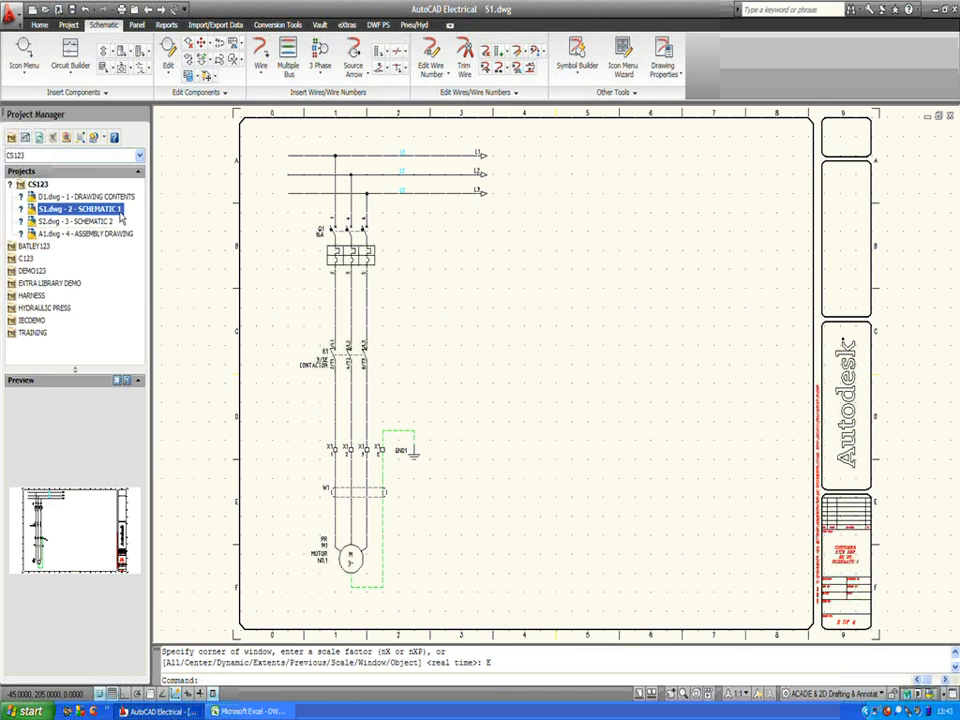
right_click(336, 314)
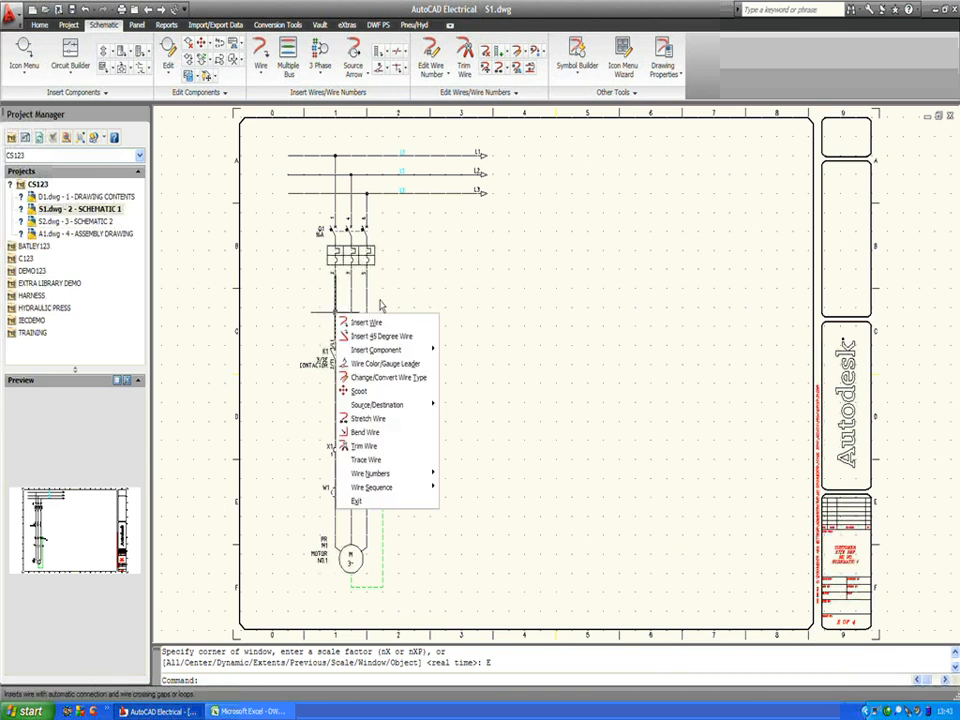
click(461, 289)
click(437, 312)
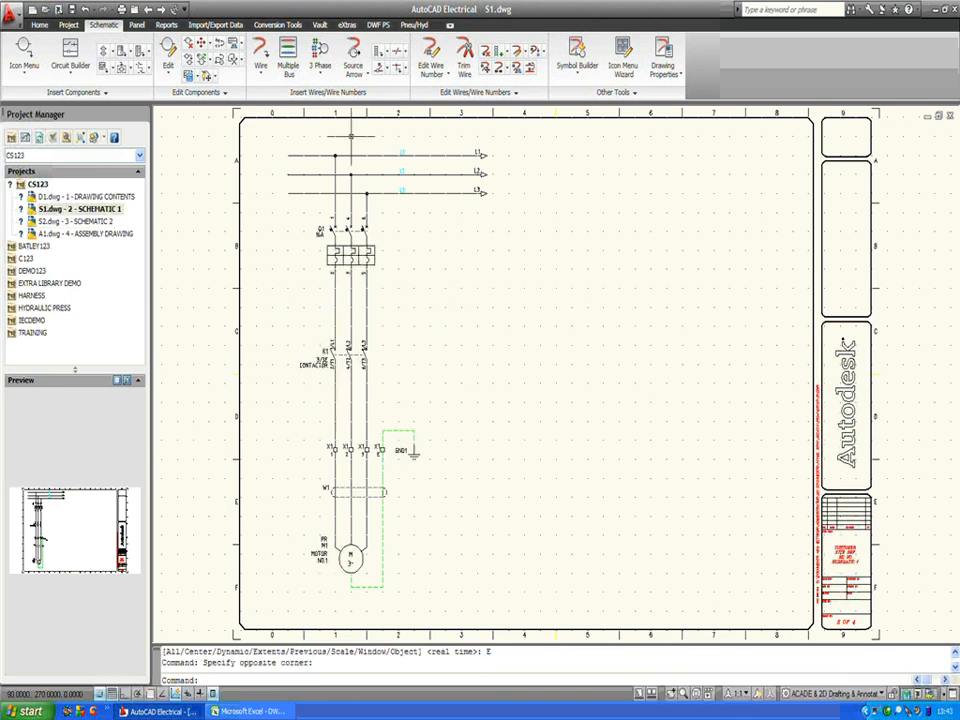
- Set up three-phase wire numbering with base U incrementing and suffix 1 held, giving U1, V1 and W1
click(320, 75)
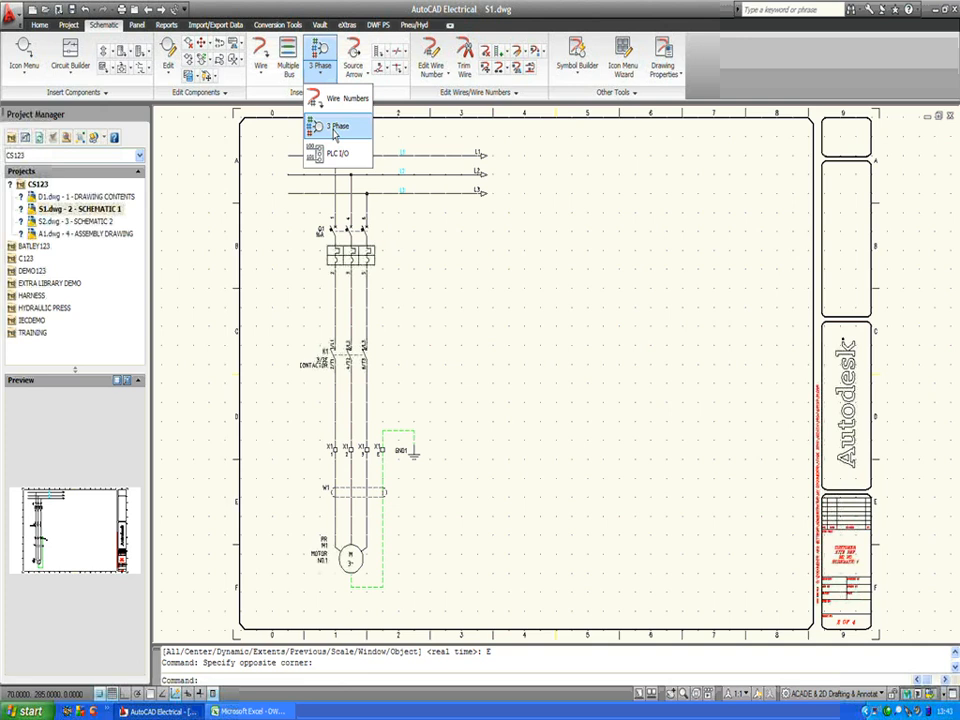
click(336, 128)
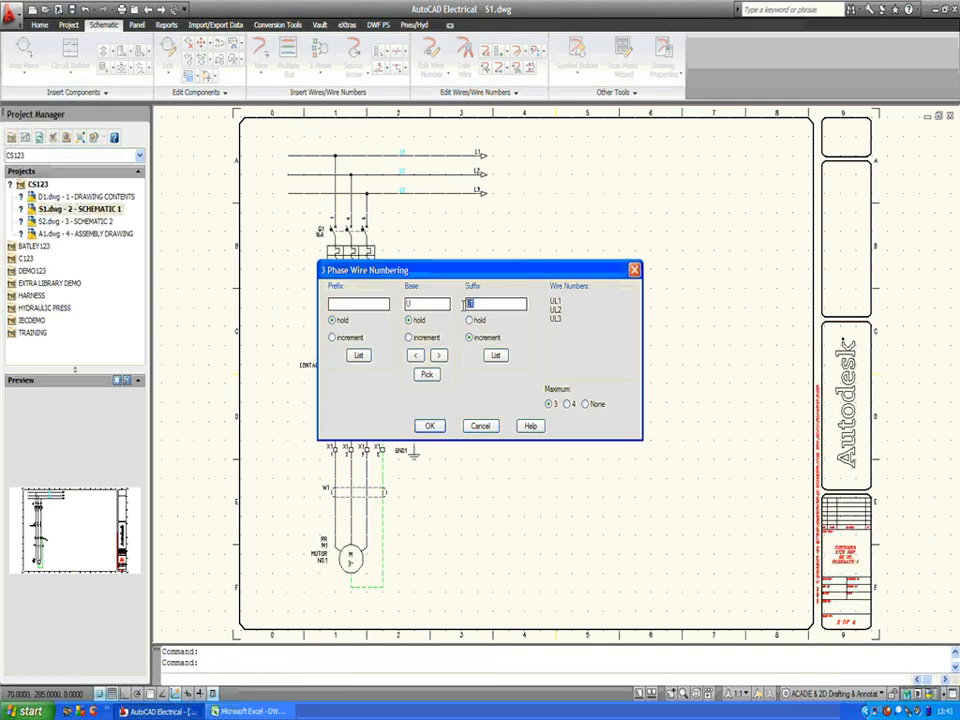
click(470, 320)
click(417, 343)
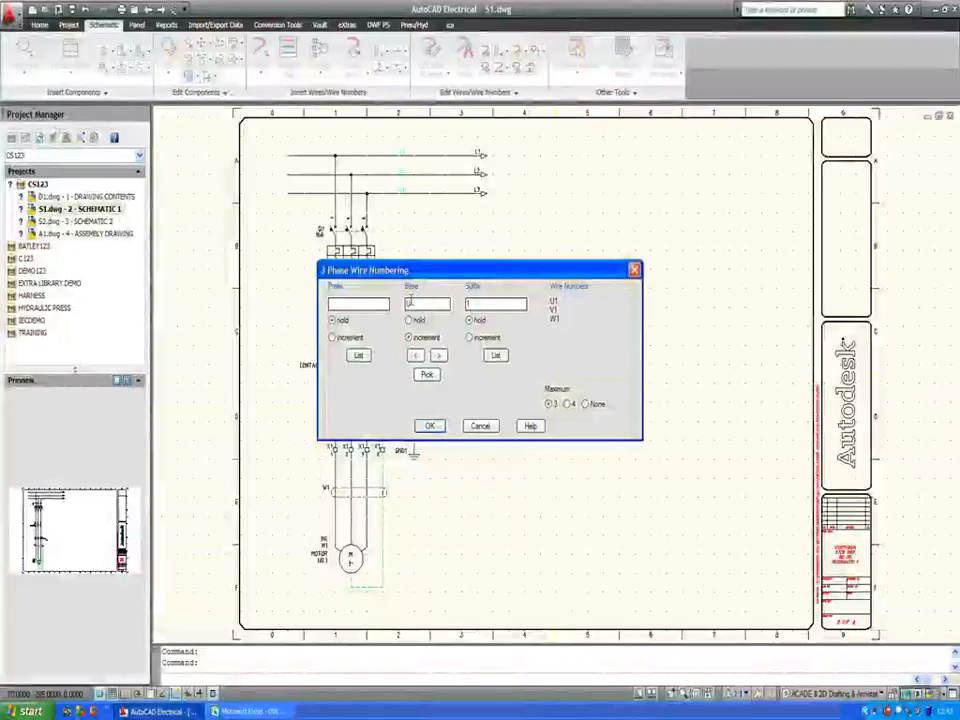
click(429, 426)
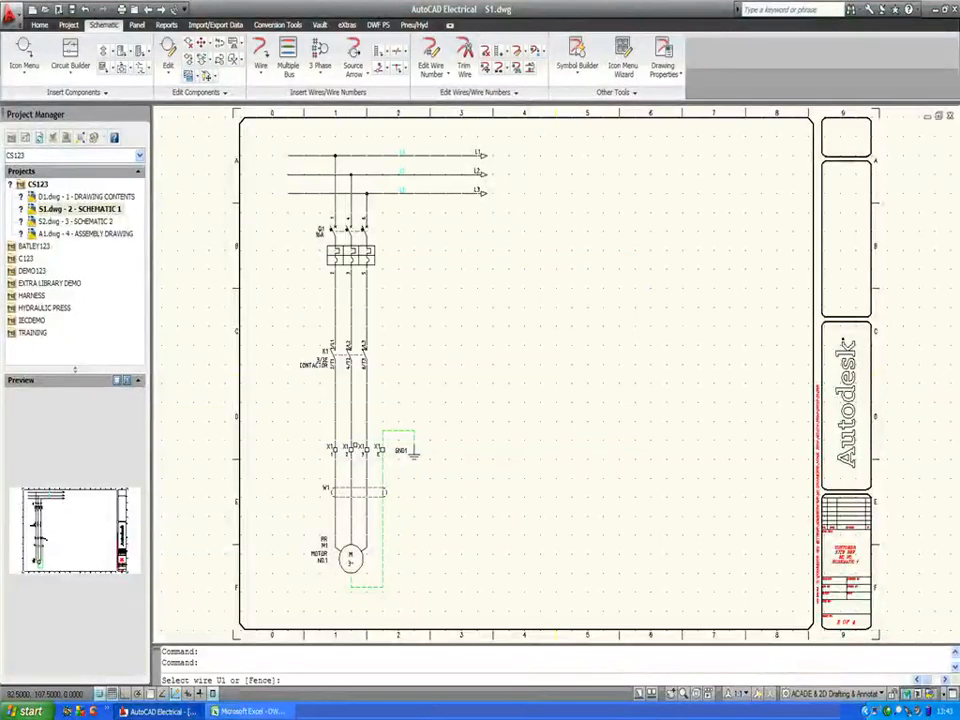
- Apply the three-phase wire numbers with a fence across the three vertical wires between contactor K1 and the X1 terminals
key(Return)
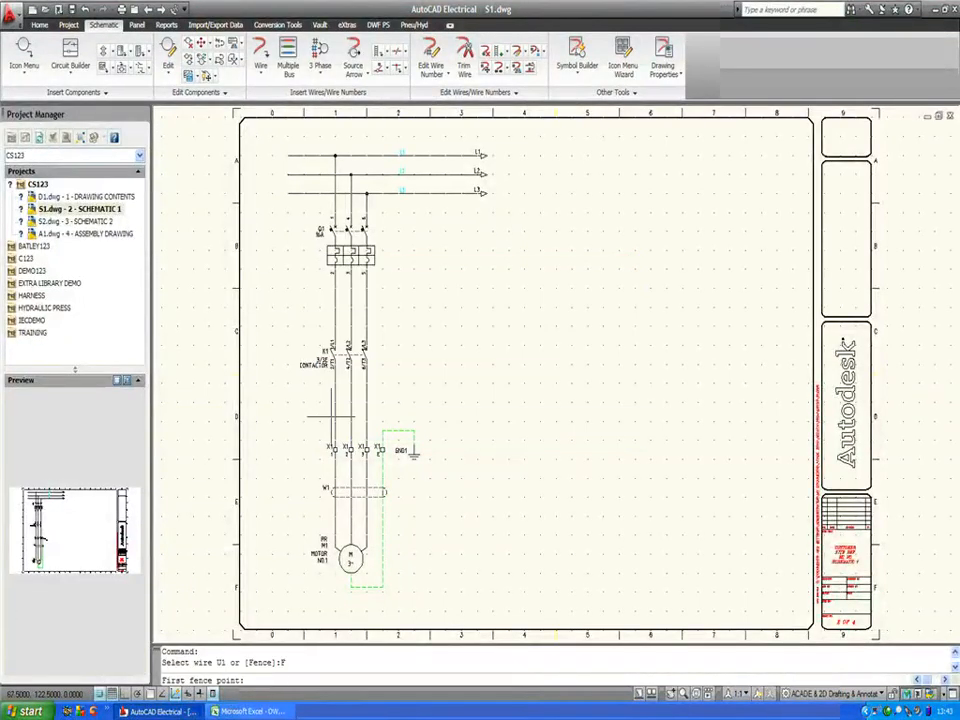
click(319, 411)
click(379, 411)
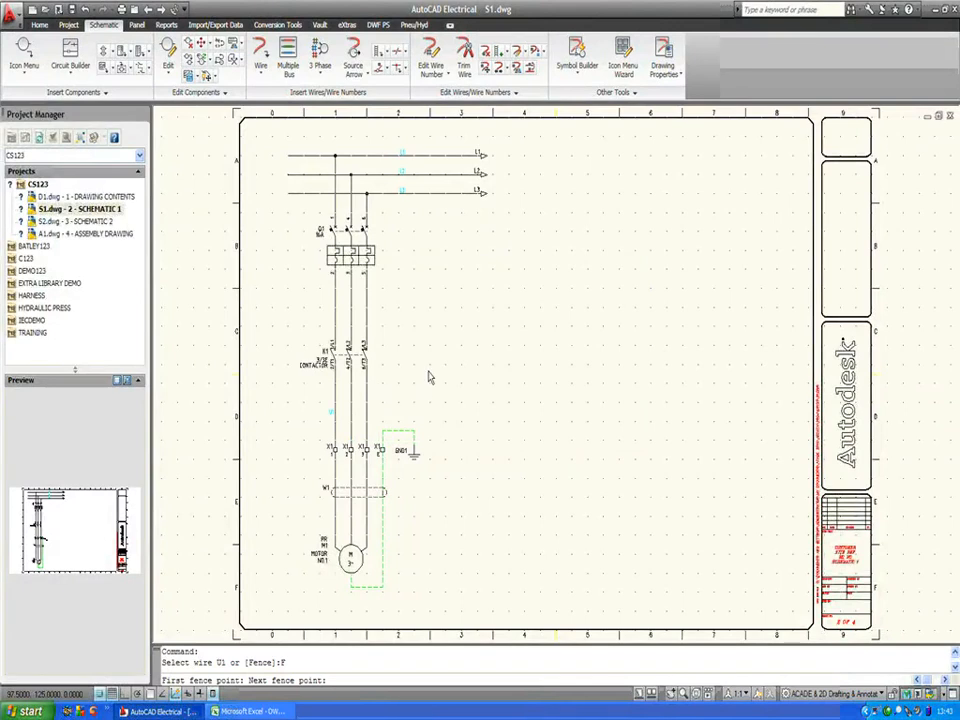
key(Return)
click(480, 424)
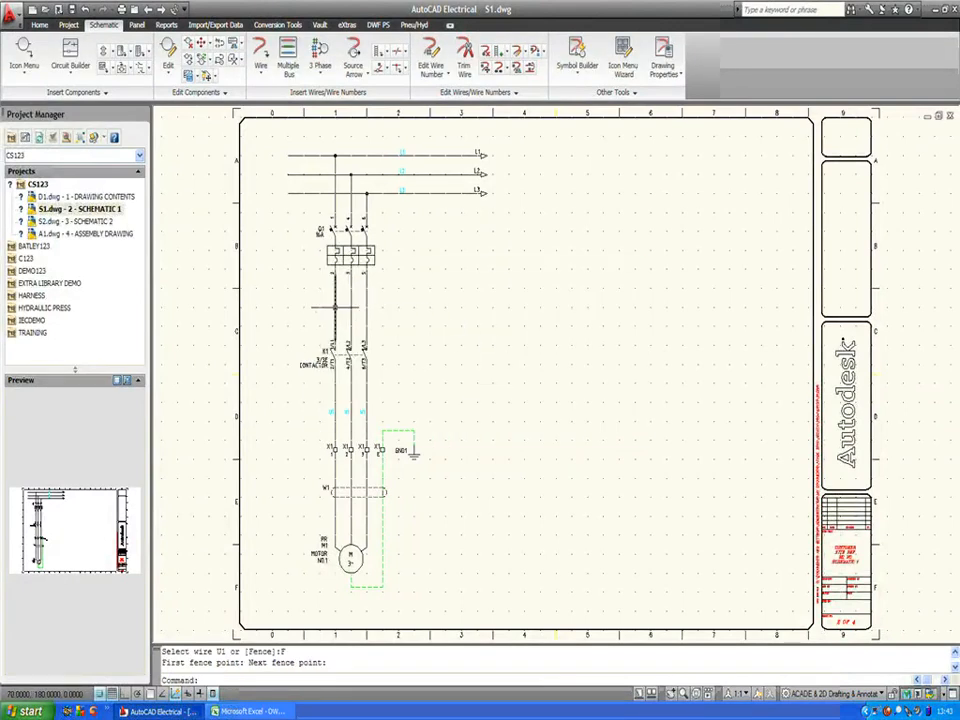
- Review the wire numbering formats assigned by wire layer in the automatic wire tagging setup
right_click(339, 311)
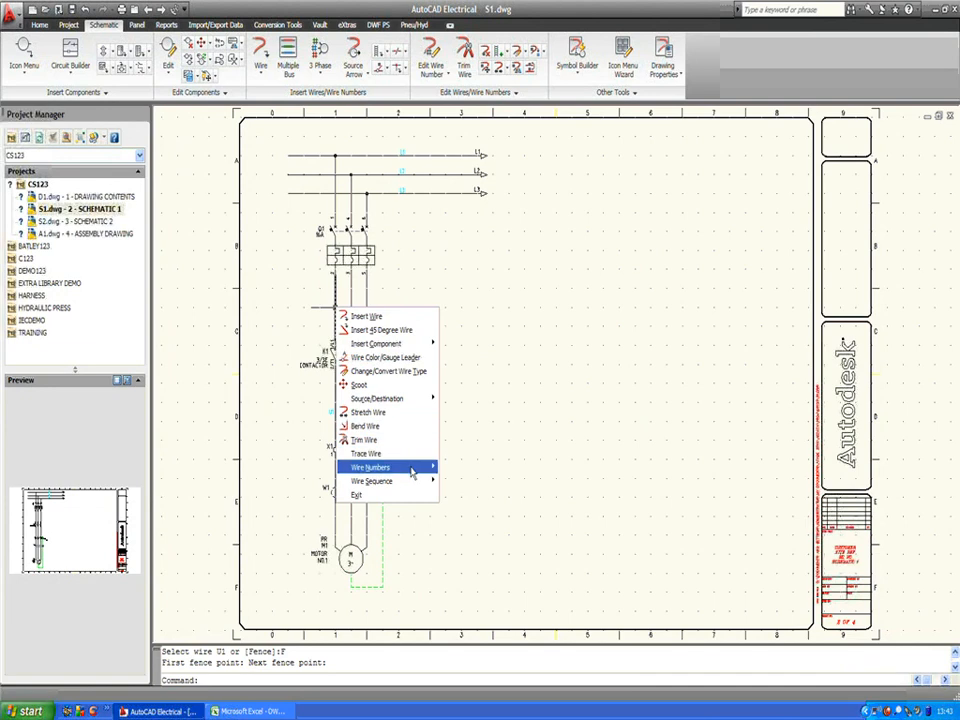
mouse_move(425, 467)
click(460, 482)
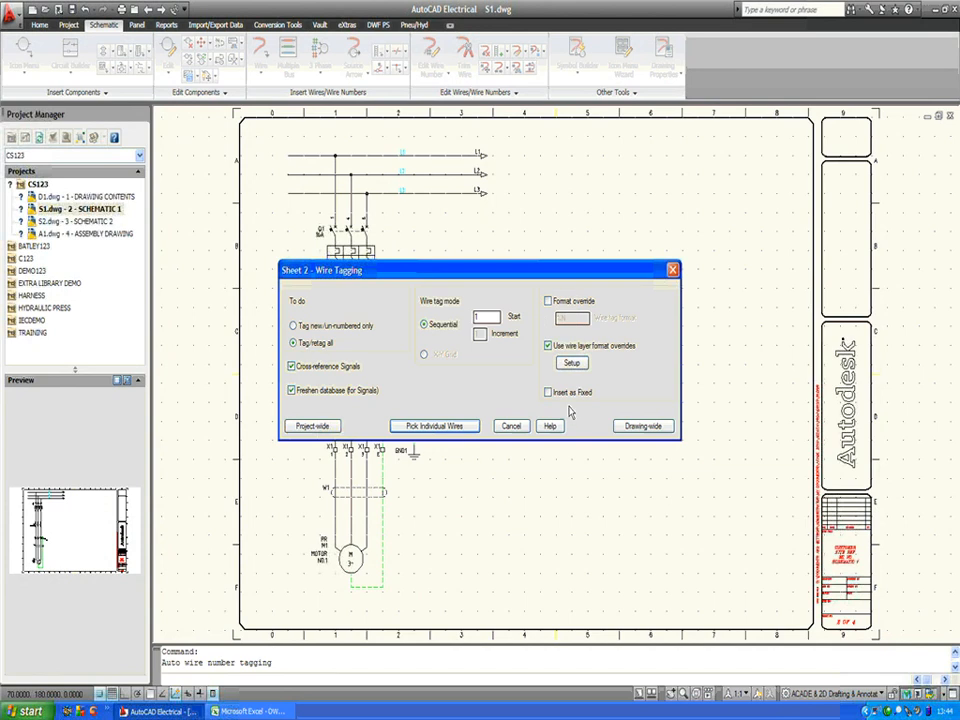
click(572, 364)
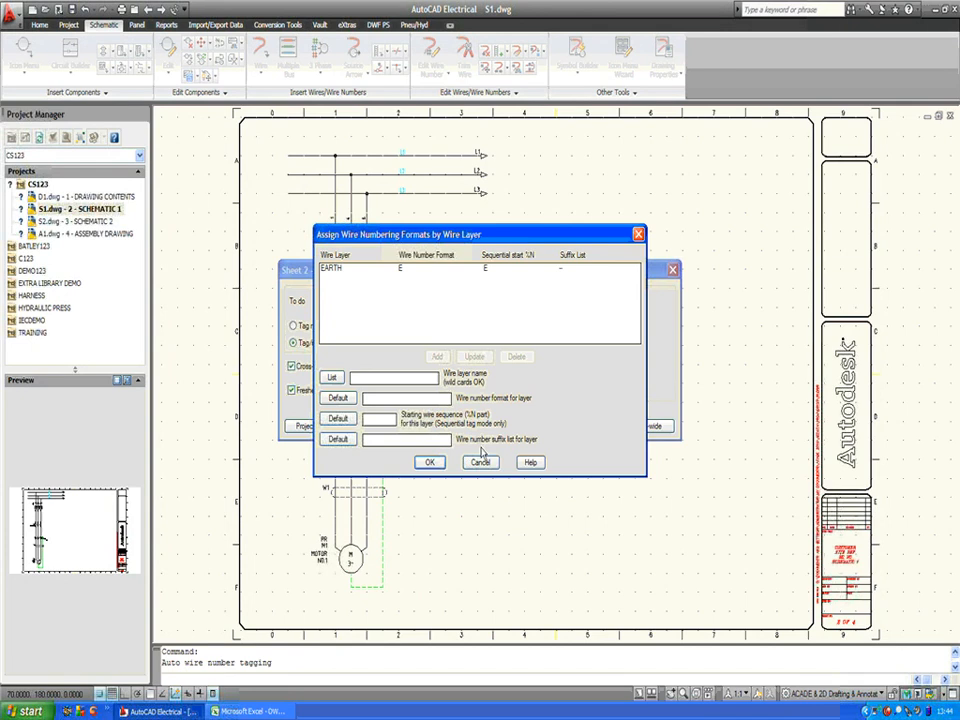
click(481, 461)
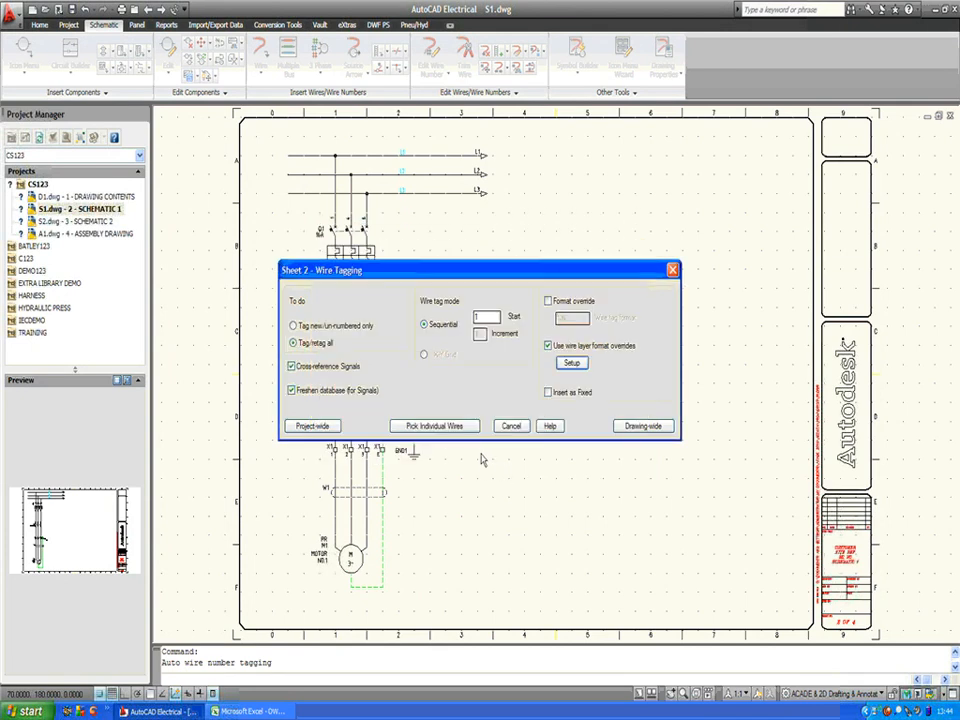
- Tag all wires project-wide in the four CS123 drawings, numbering sequentially from drawing to drawing starting at 1
click(313, 426)
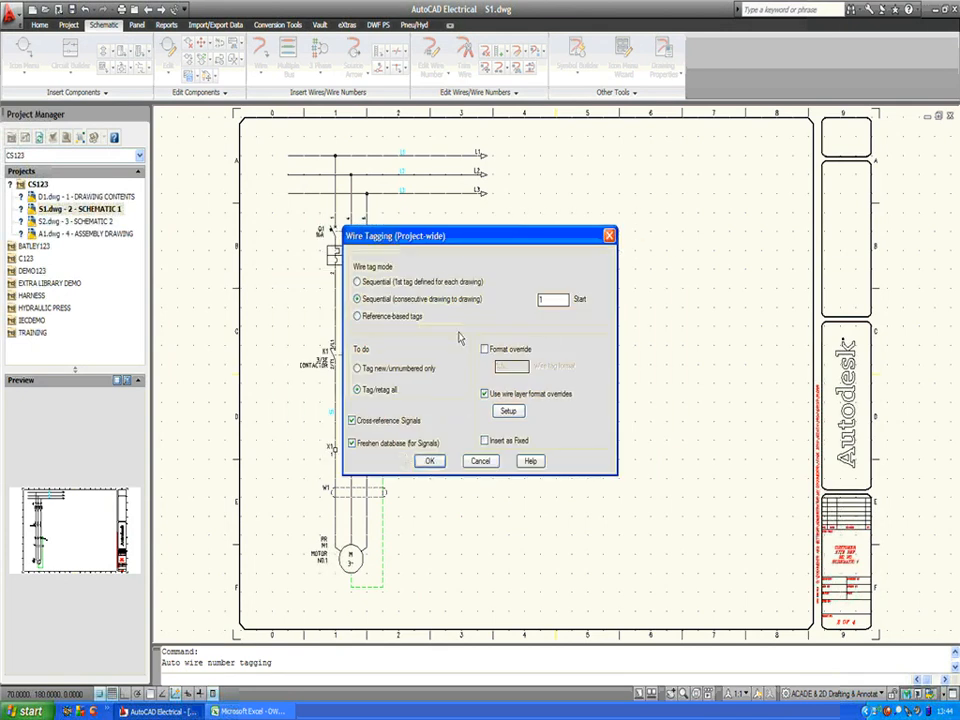
click(434, 462)
key(Return)
key(Return)
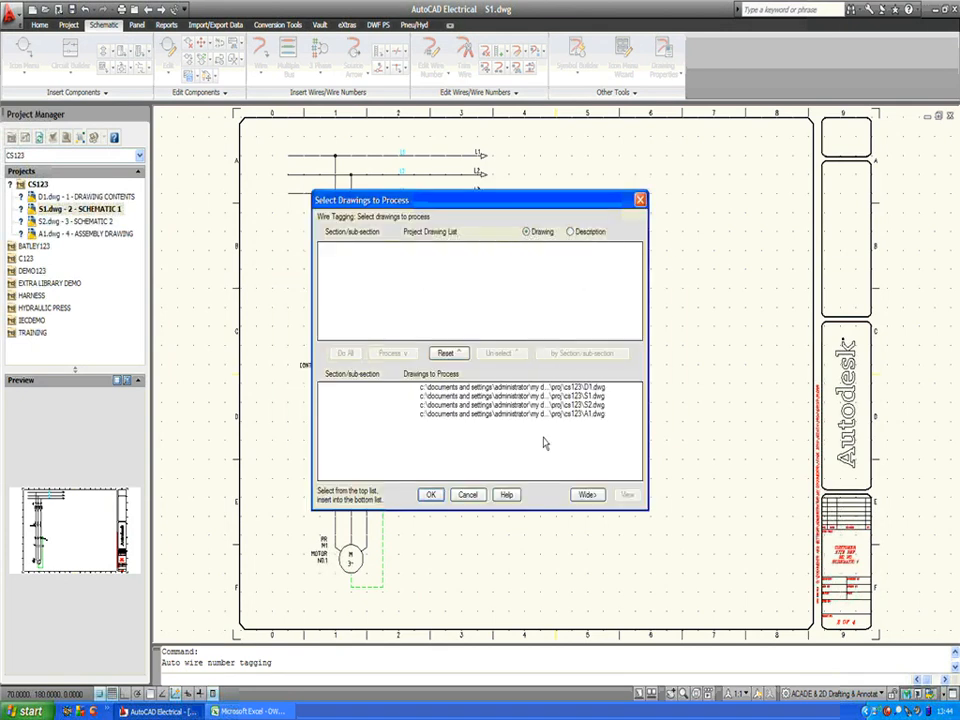
key(Return)
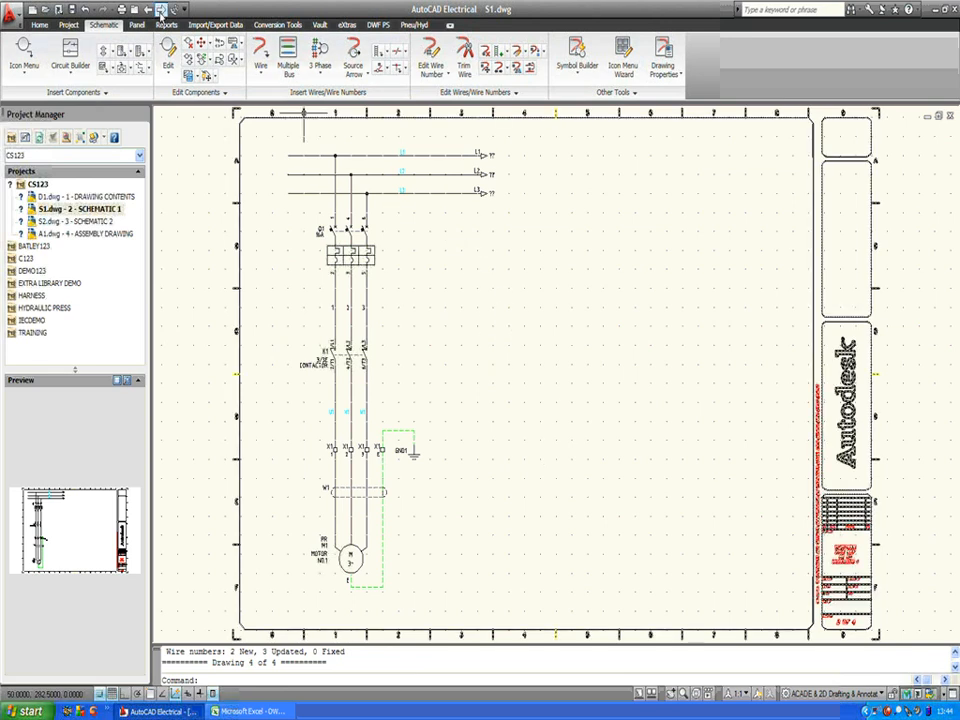
- In S2.dwg, add a destination signal arrow with code M1 at the left end of the upper supply wire and update its source
click(160, 9)
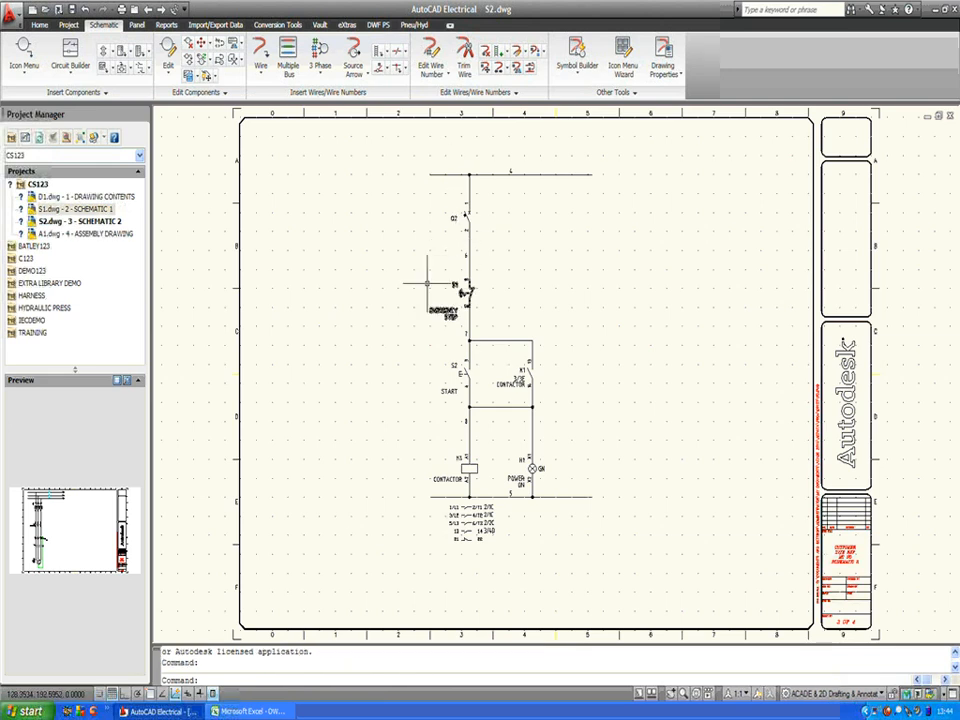
right_click(432, 175)
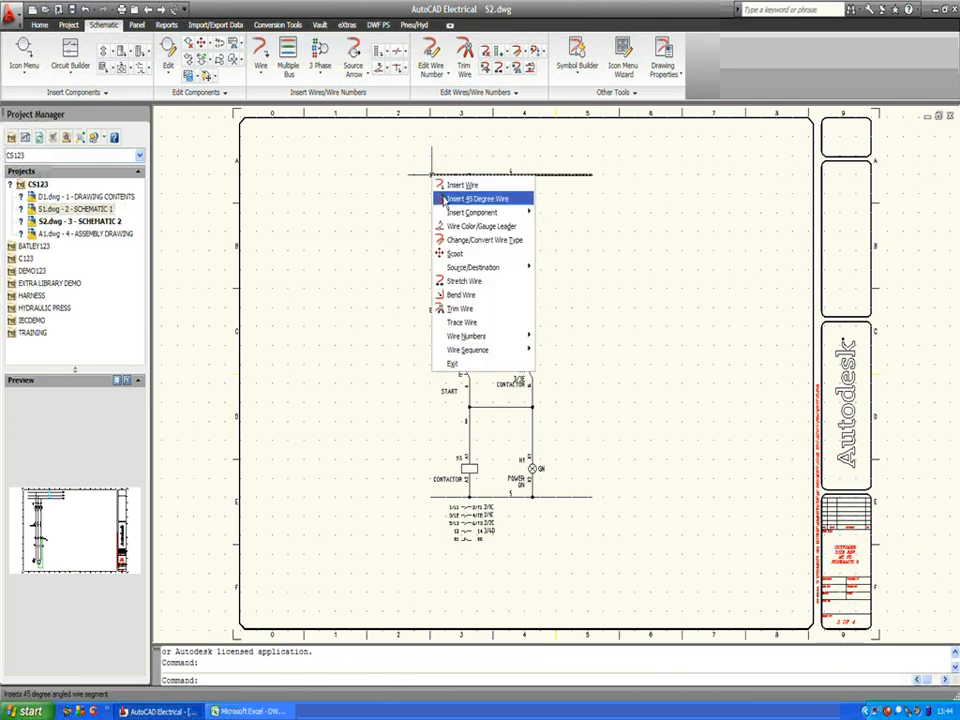
mouse_move(505, 268)
click(545, 280)
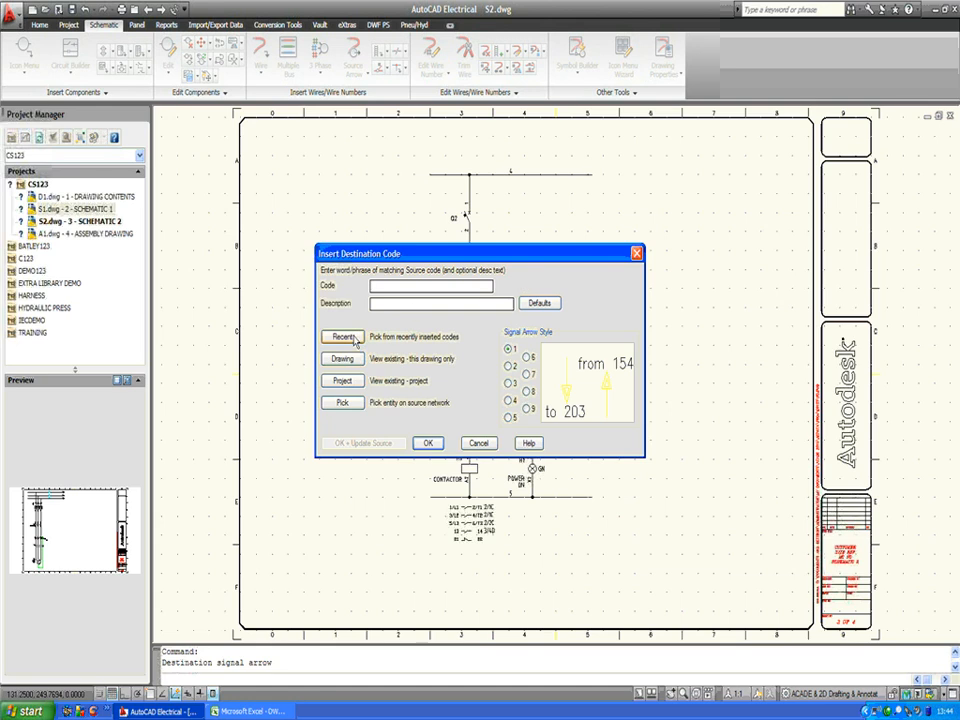
click(343, 337)
click(382, 287)
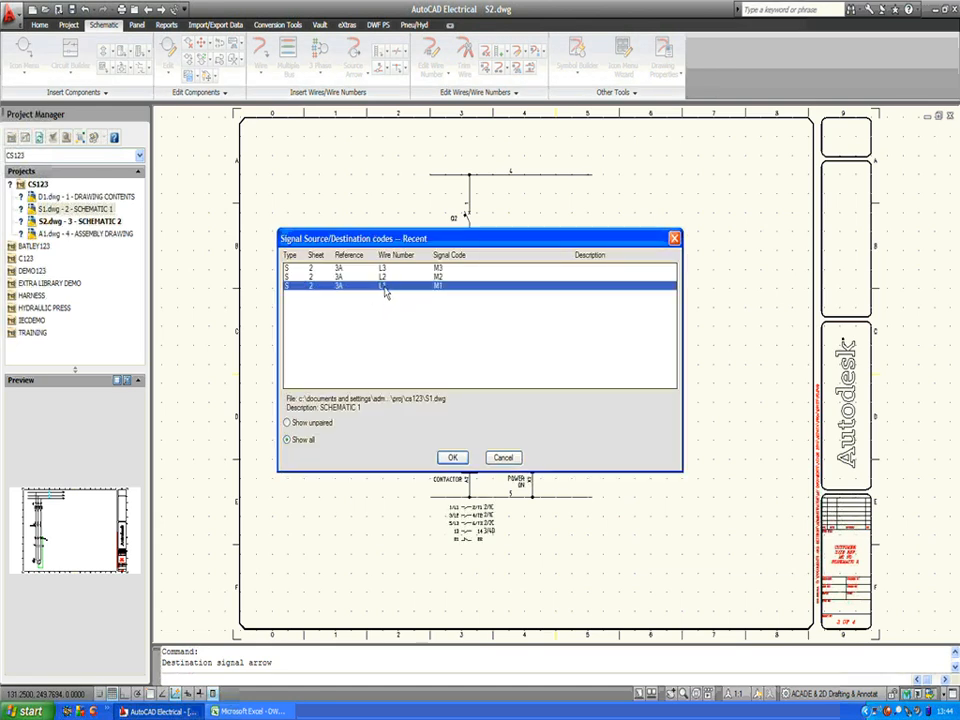
click(448, 457)
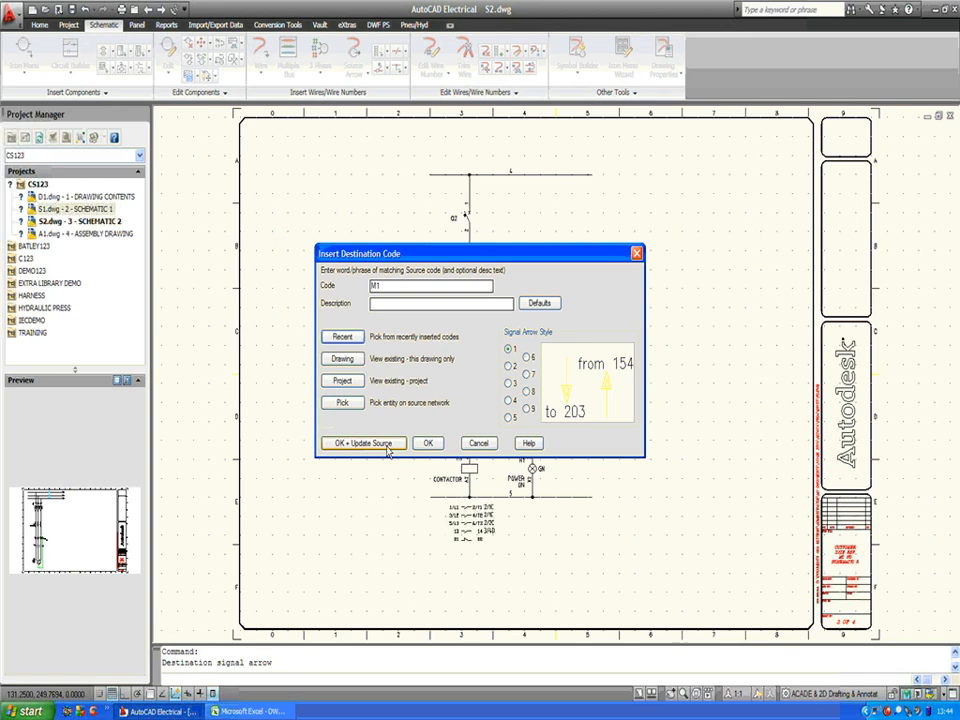
click(427, 443)
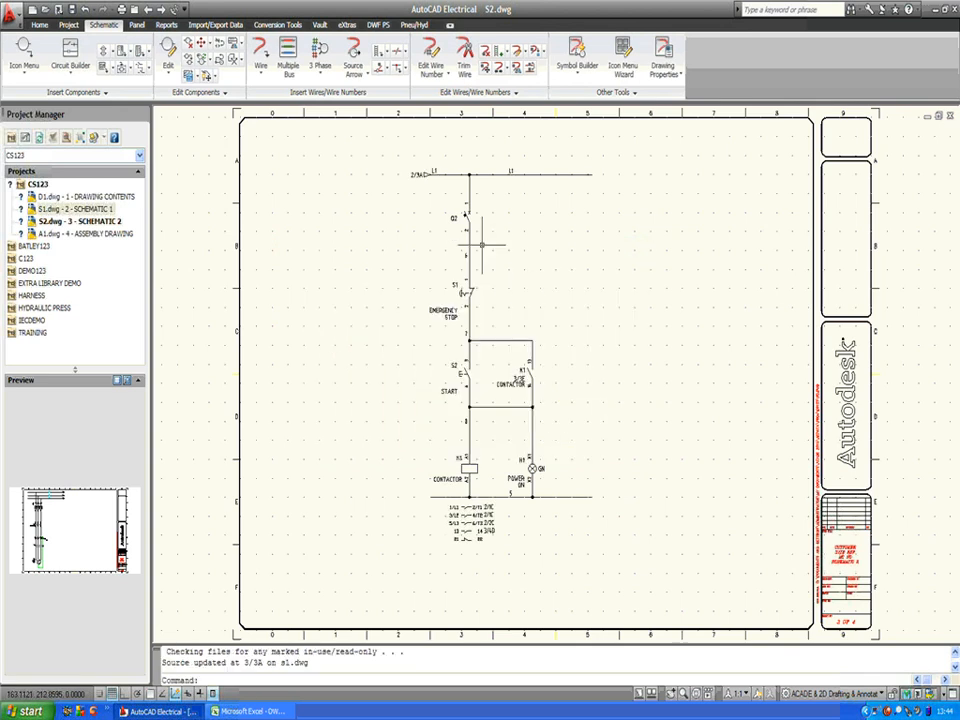